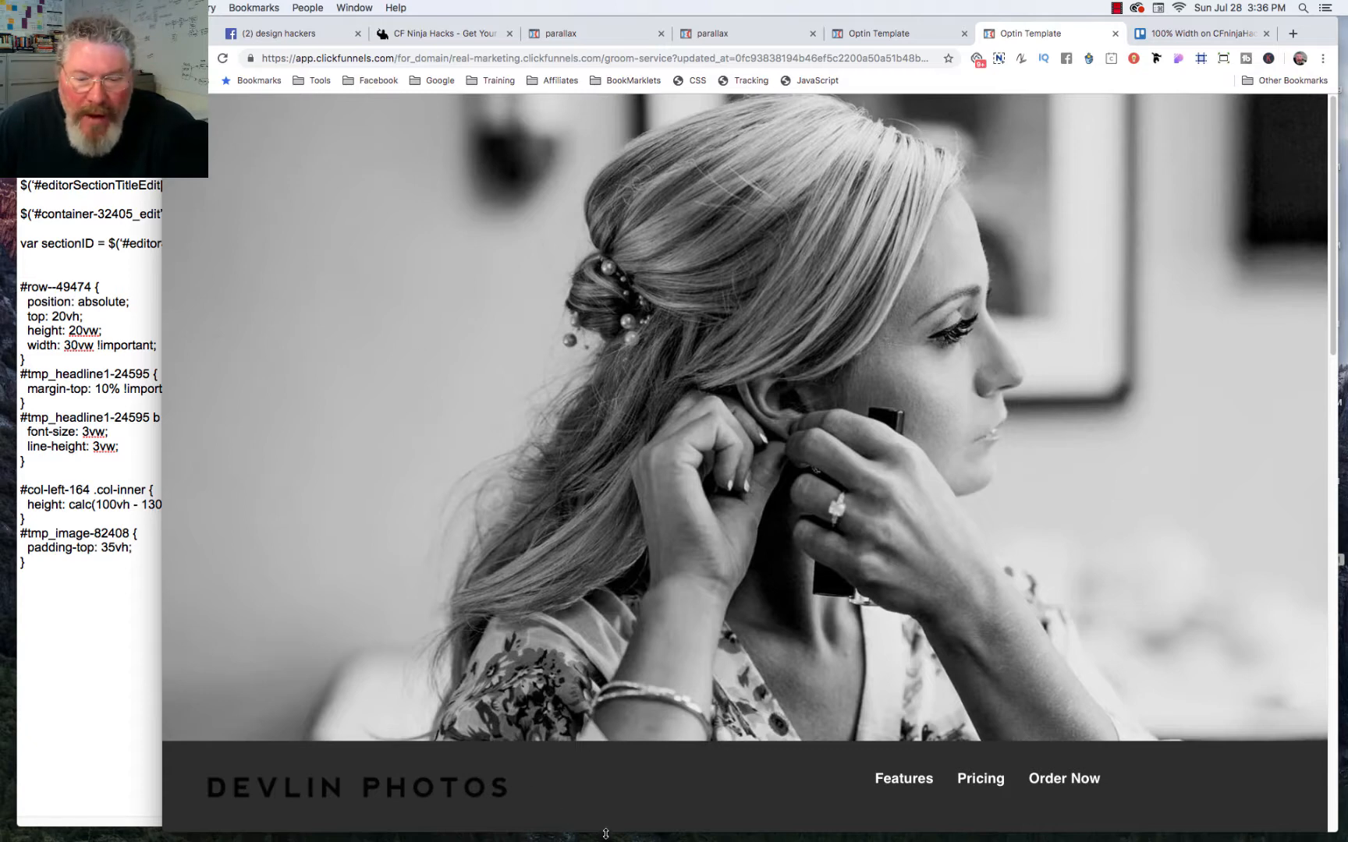
Step: Resize the browser window beside the notes and examine the published page's sections and sticky navigation bar
{"action": "mouse_move", "coordinate": [605, 834]}
{"action": "left_mouse_down"}
{"action": "mouse_move", "coordinate": [628, 737]}
{"action": "mouse_move", "coordinate": [626, 817]}
{"action": "left_mouse_up"}
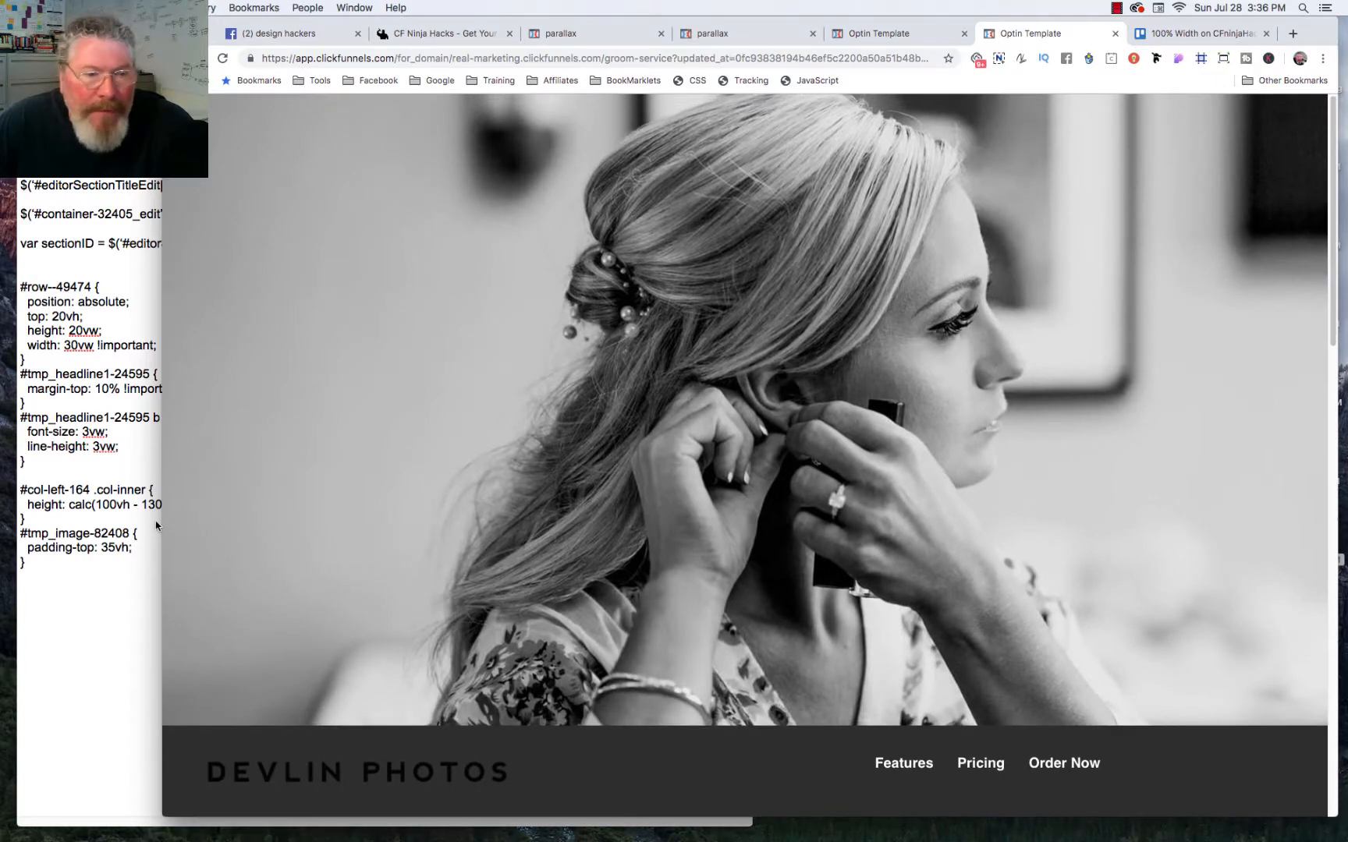
{"action": "left_click_drag", "start_coordinate": [163, 522], "coordinate": [281, 535]}
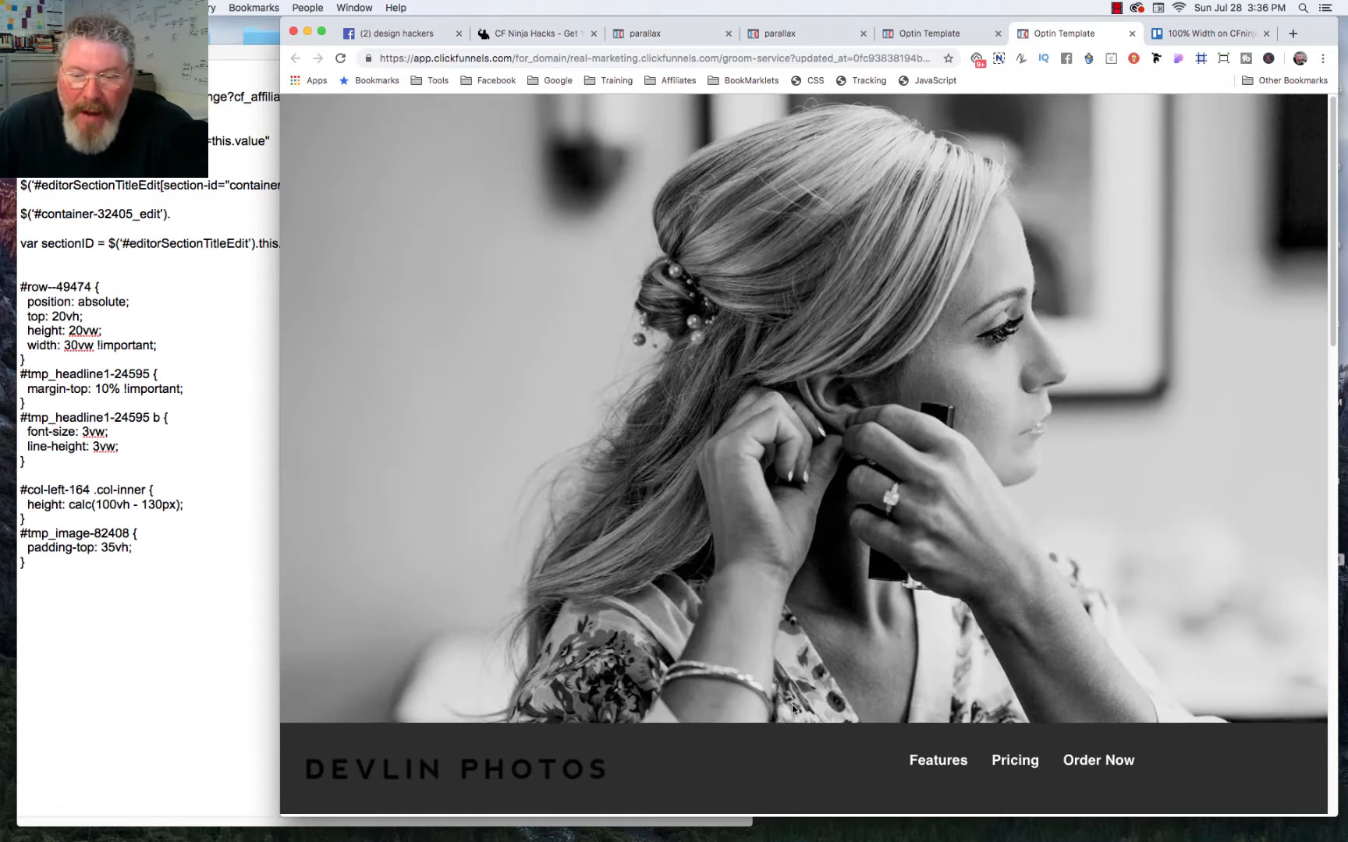
{"action": "scroll", "coordinate": [791, 706], "scroll_direction": "down", "scroll_amount": 3}
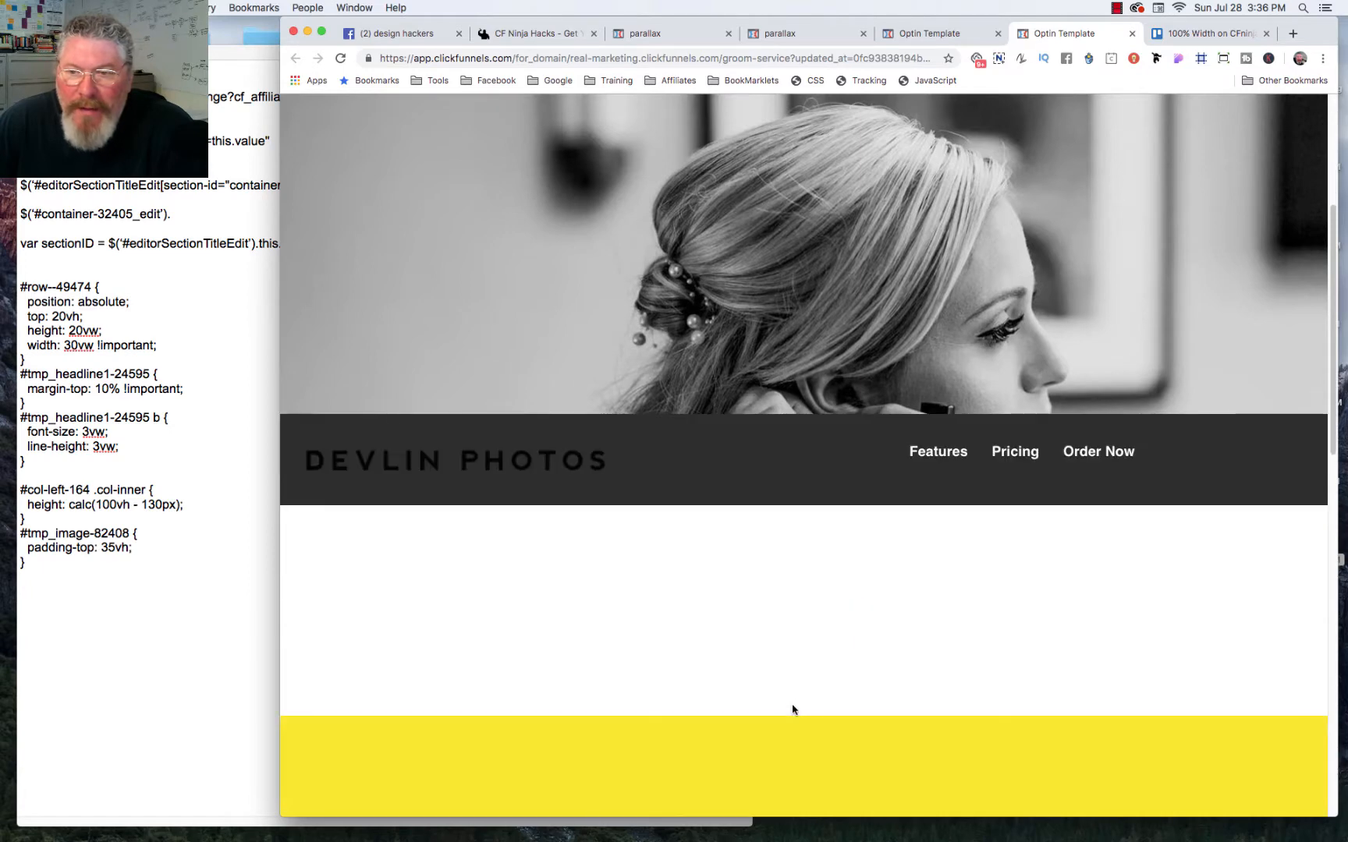
{"action": "scroll", "coordinate": [770, 551], "scroll_direction": "down", "scroll_amount": 4}
{"action": "scroll", "coordinate": [770, 555], "scroll_direction": "down", "scroll_amount": 10}
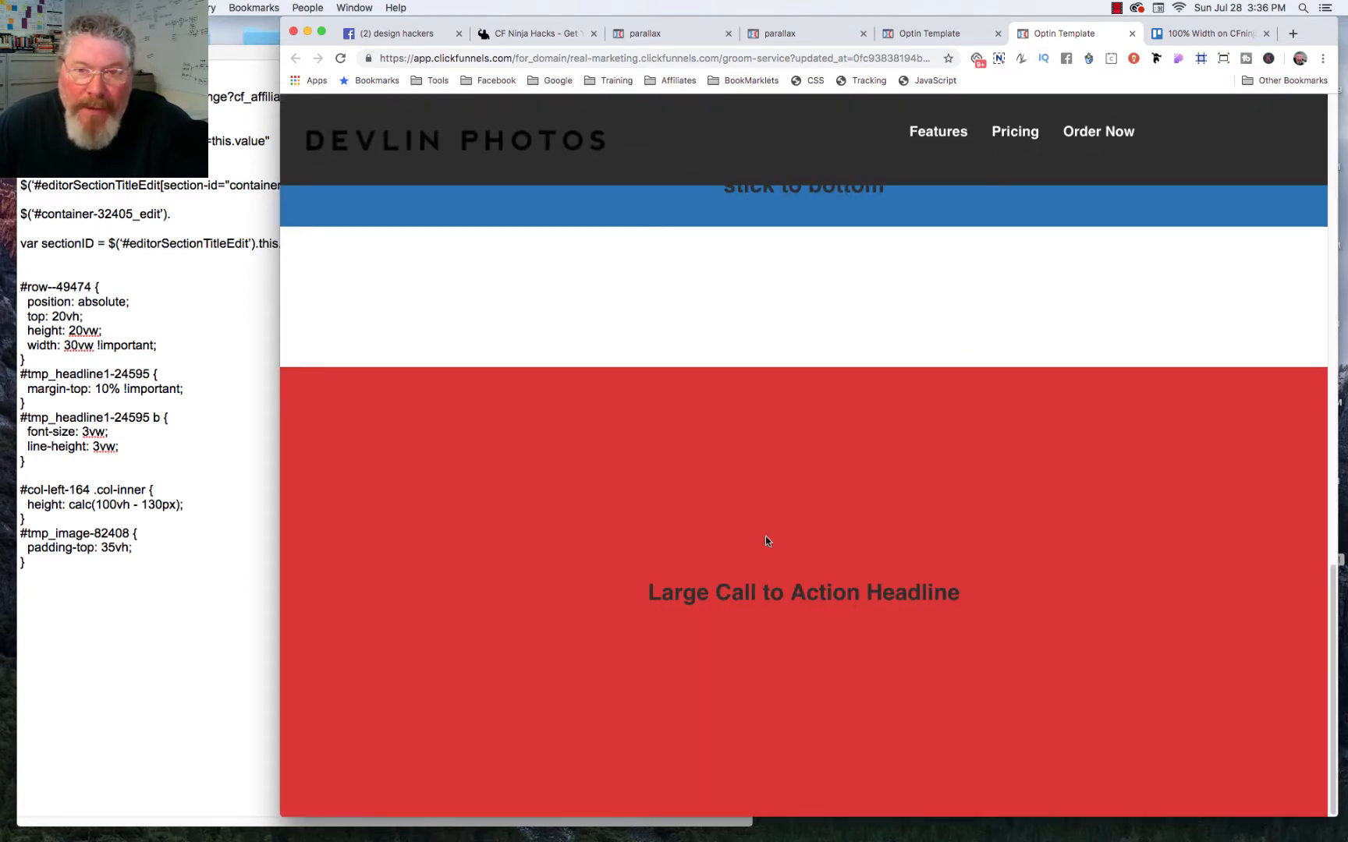
{"action": "scroll", "coordinate": [765, 538], "scroll_direction": "up", "scroll_amount": 8}
{"action": "scroll", "coordinate": [765, 538], "scroll_direction": "down", "scroll_amount": 8}
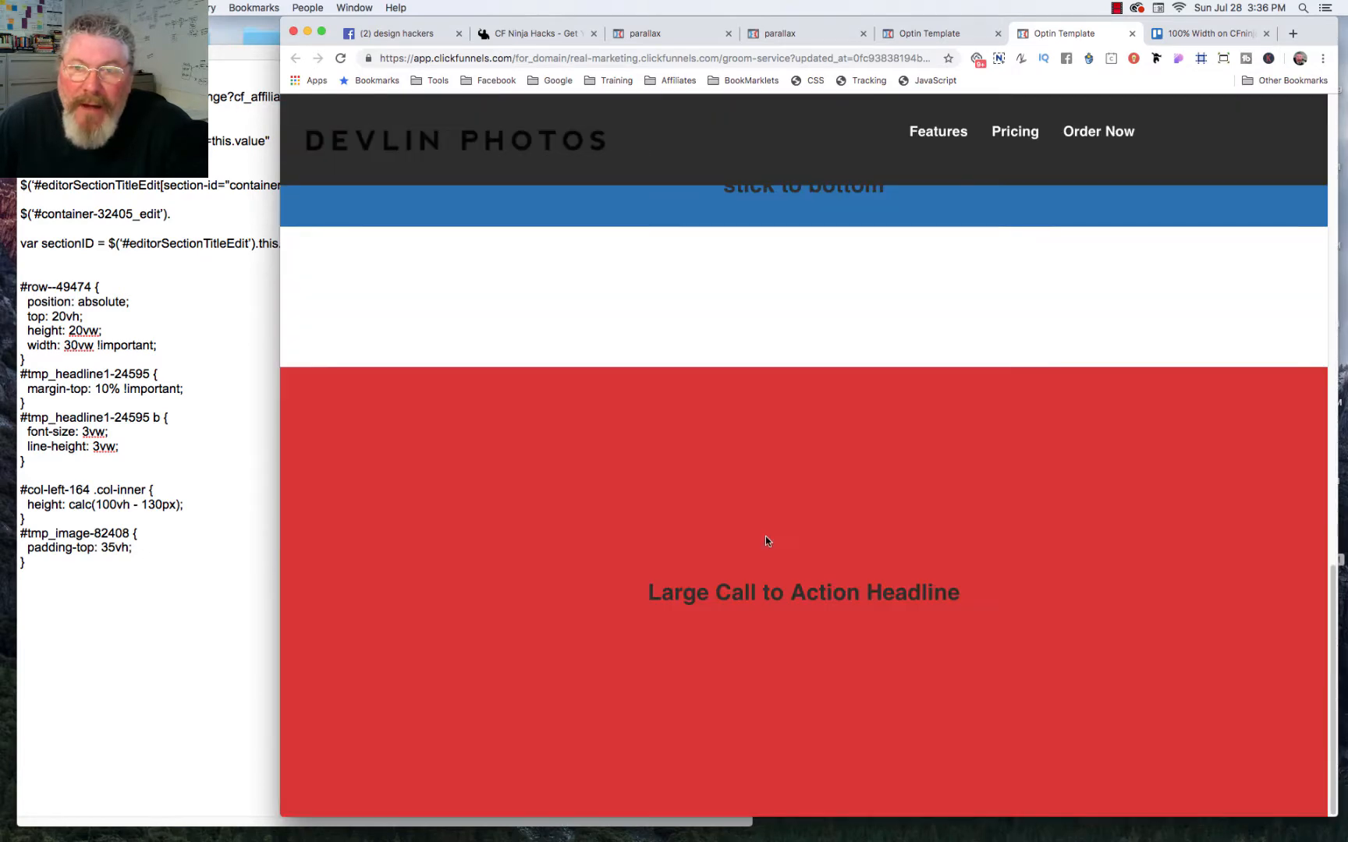
{"action": "scroll", "coordinate": [765, 536], "scroll_direction": "up", "scroll_amount": 8}
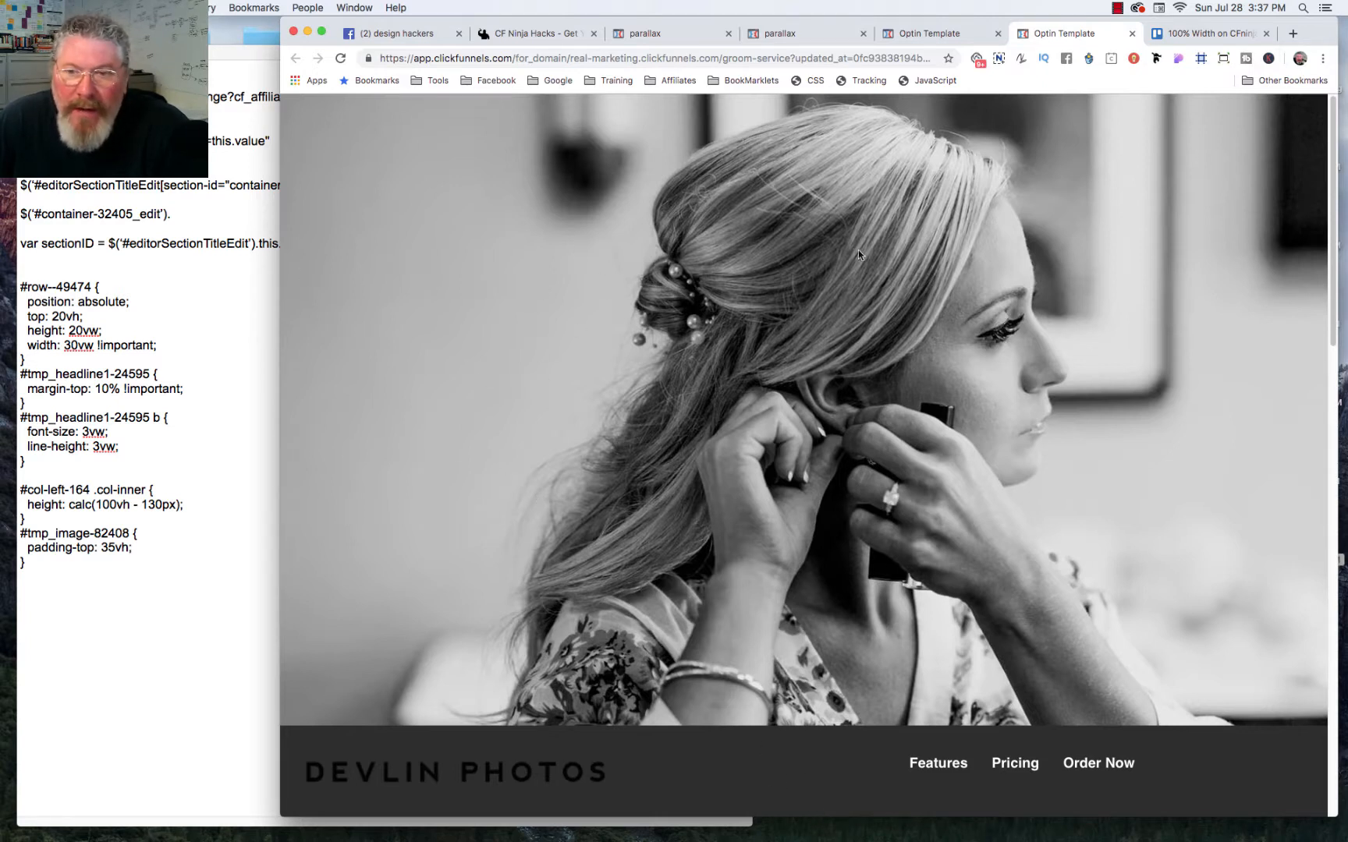
Step: Switch to the page editor and add a one-column row to the top photo section
{"action": "left_click", "coordinate": [919, 35]}
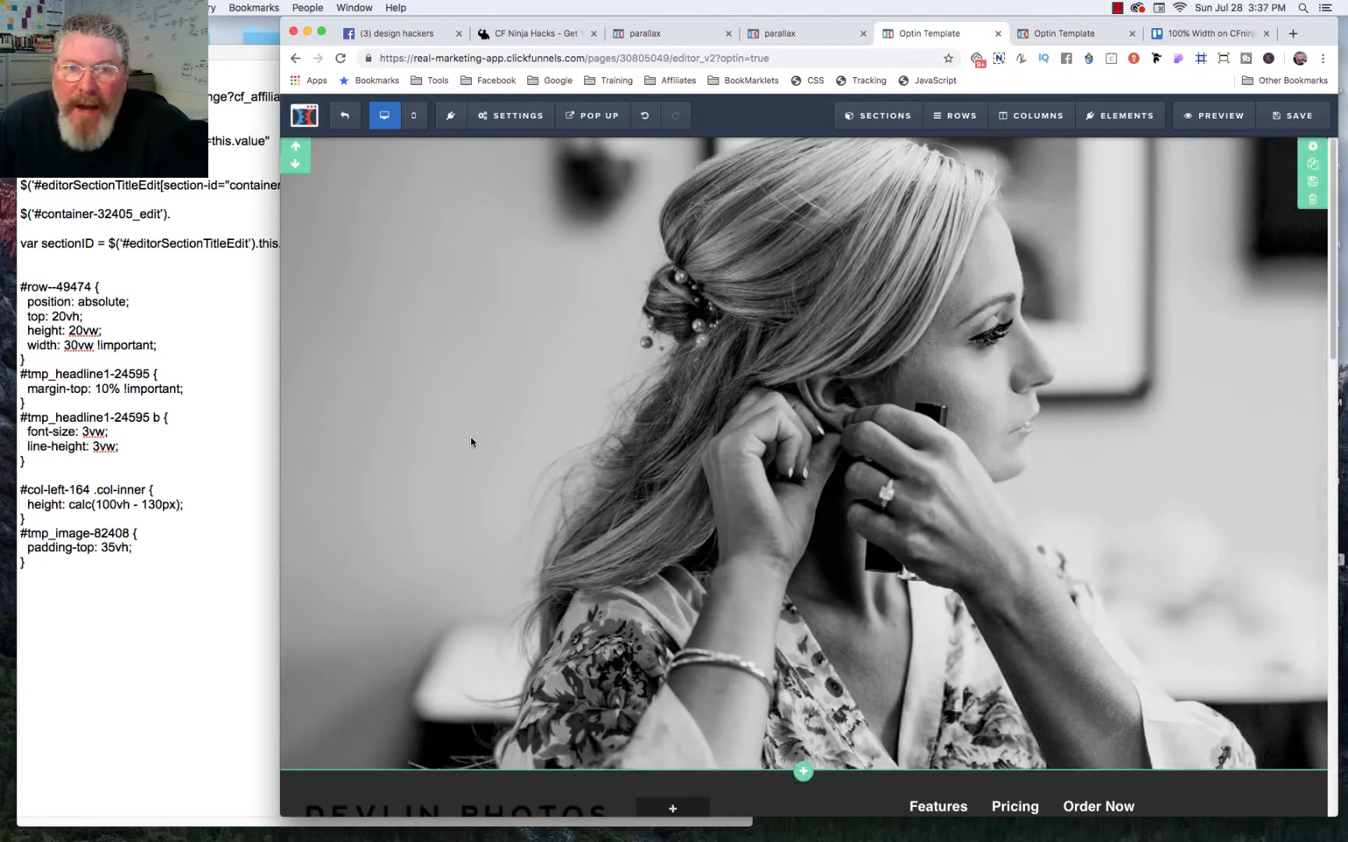
{"action": "mouse_move", "coordinate": [961, 117]}
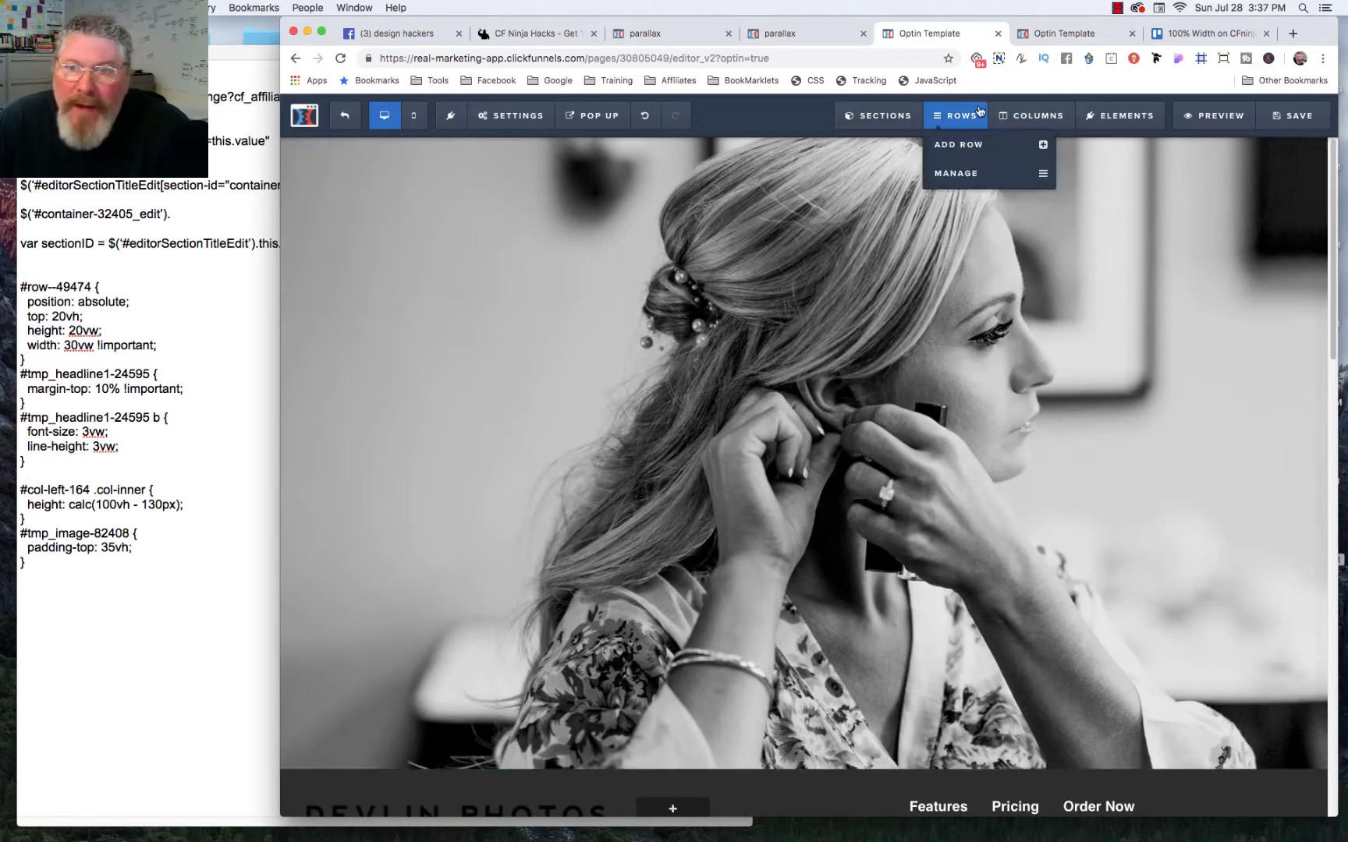
{"action": "left_click", "coordinate": [958, 145]}
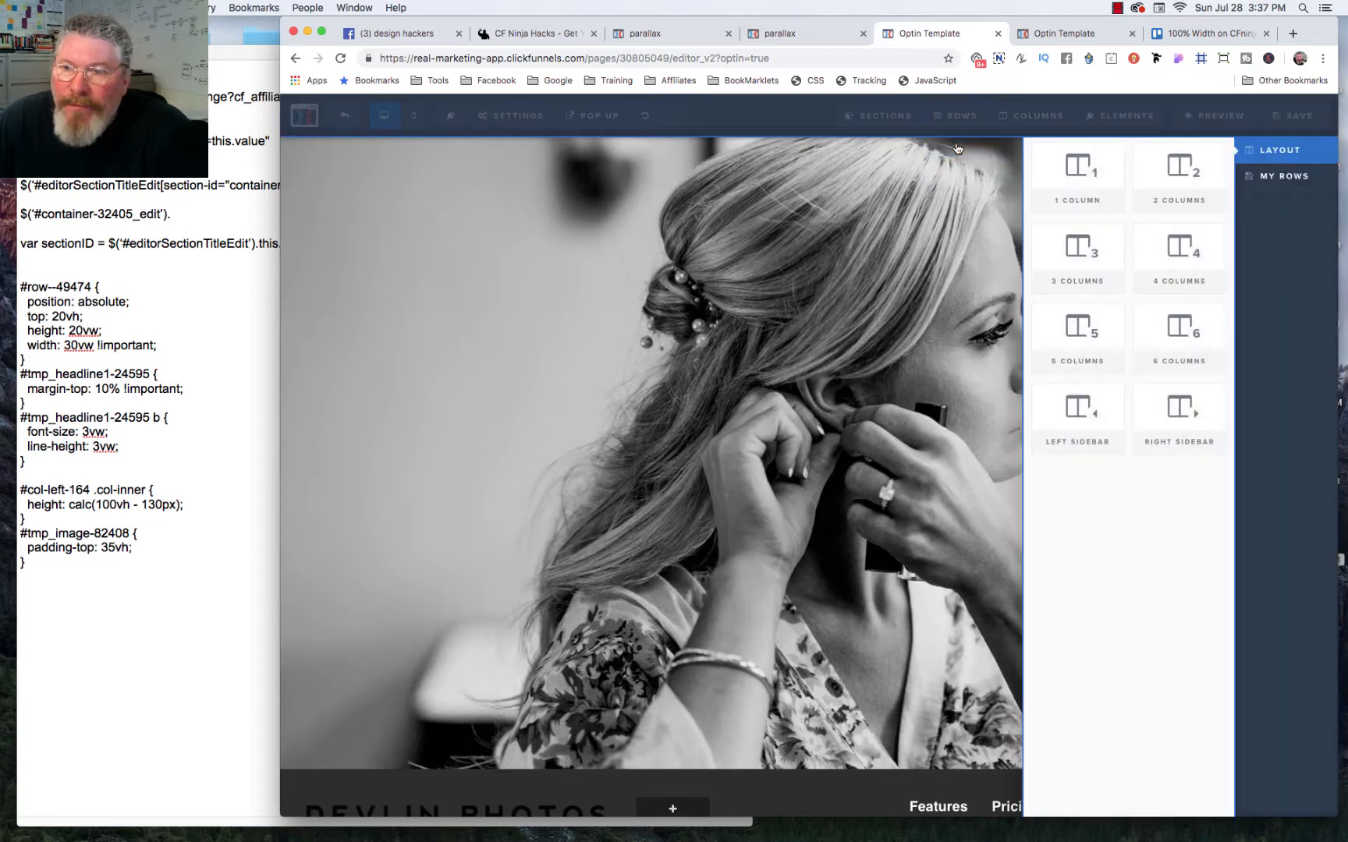
{"action": "left_click_drag", "start_coordinate": [1079, 171], "coordinate": [708, 150]}
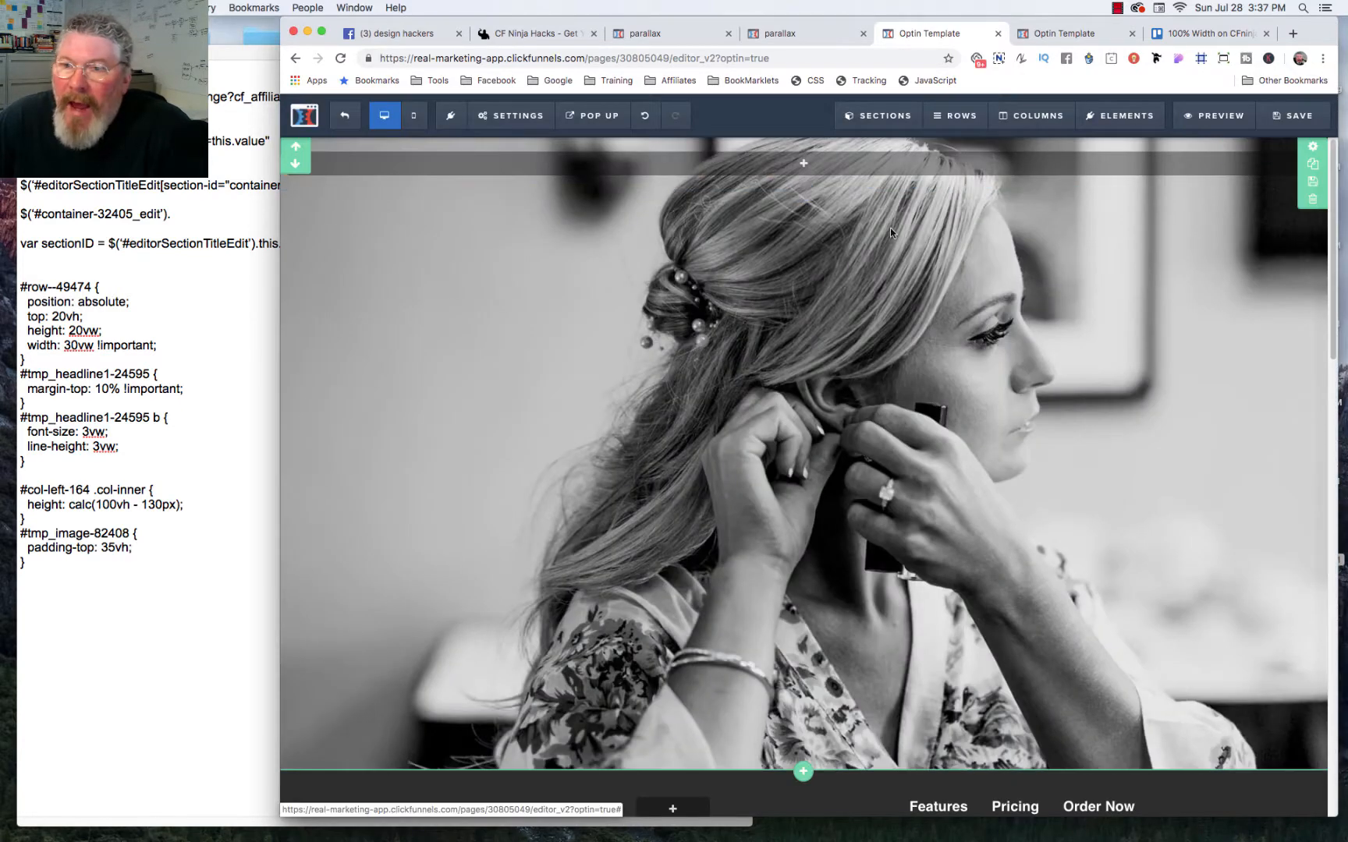
Step: Check the photo section's padding, and set the new one-column row's top and bottom padding to 0
{"action": "left_click", "coordinate": [1313, 149]}
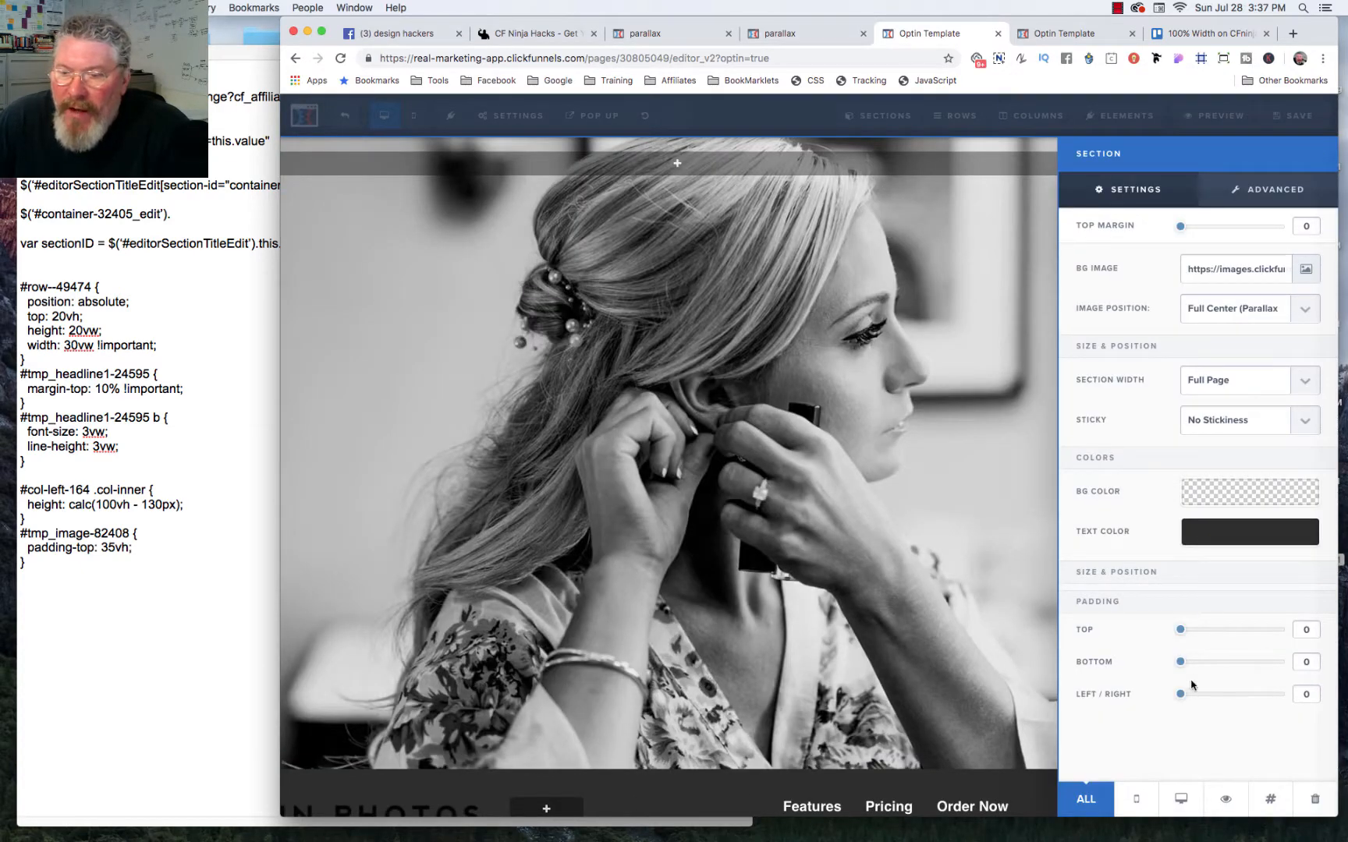
{"action": "left_click", "coordinate": [976, 270]}
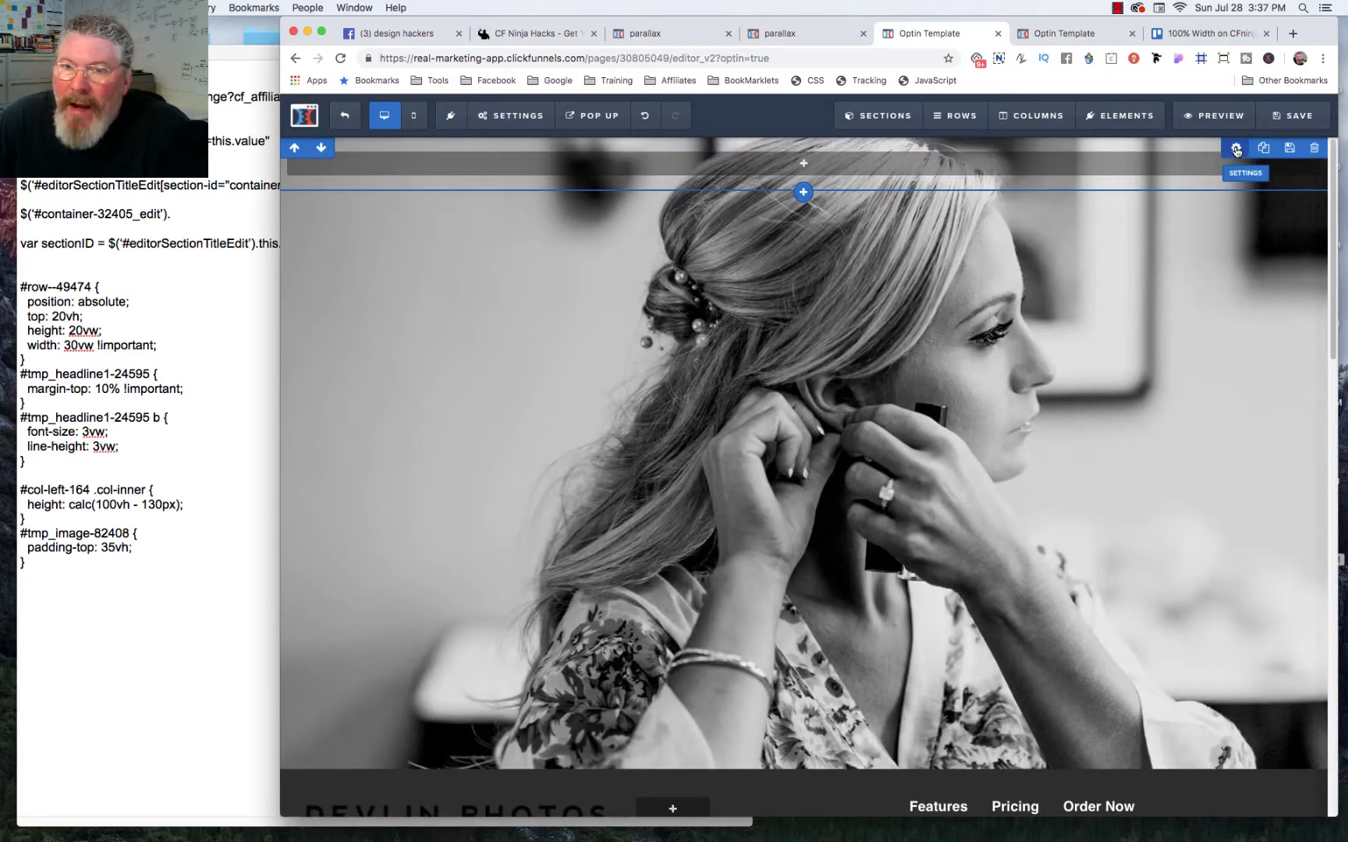
{"action": "left_click", "coordinate": [1236, 149]}
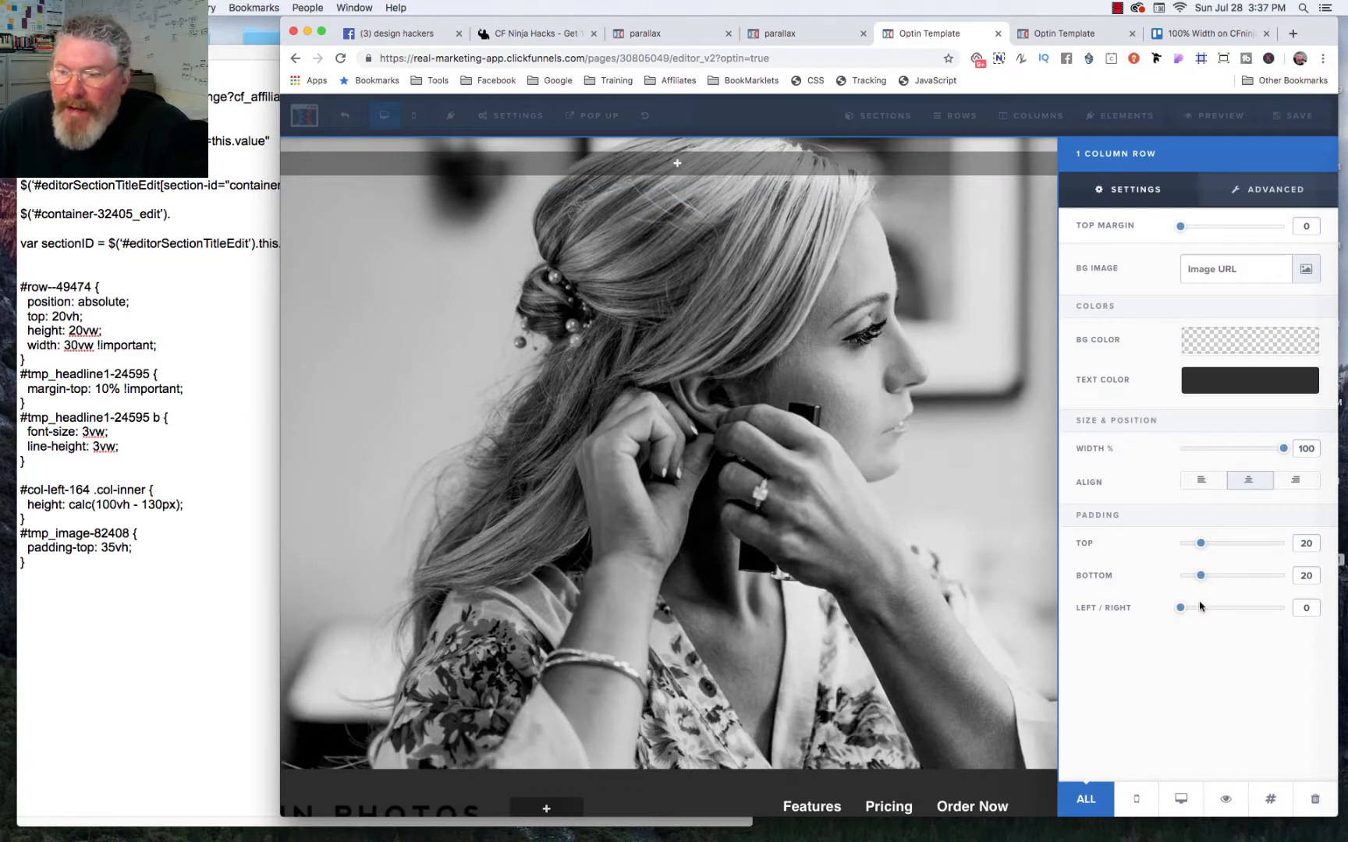
{"action": "left_click_drag", "start_coordinate": [1199, 582], "coordinate": [1140, 555]}
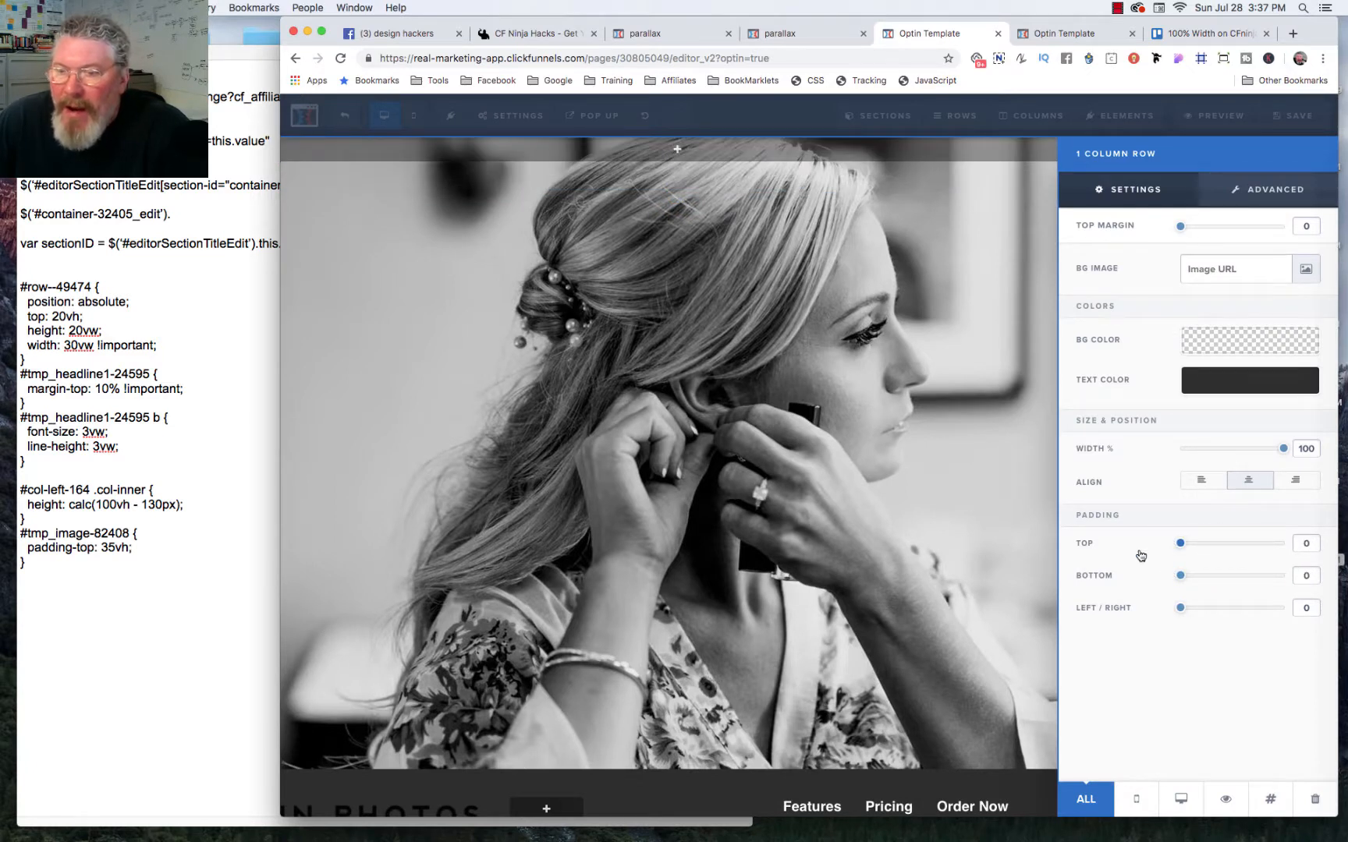
Step: Set the new row's background image to the grey corridor picture from page 5 of the image library
{"action": "left_click", "coordinate": [1308, 270]}
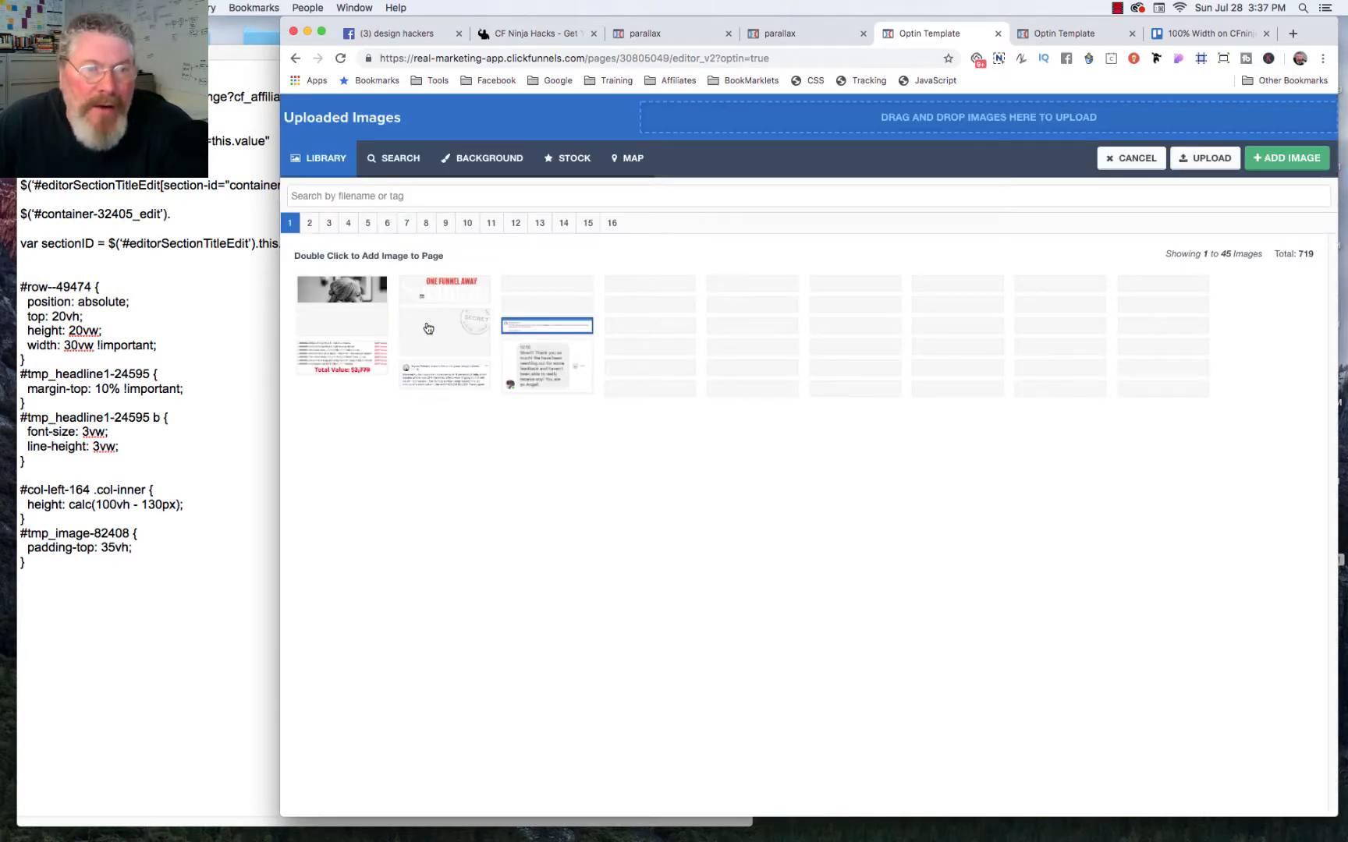
{"action": "left_click", "coordinate": [367, 223]}
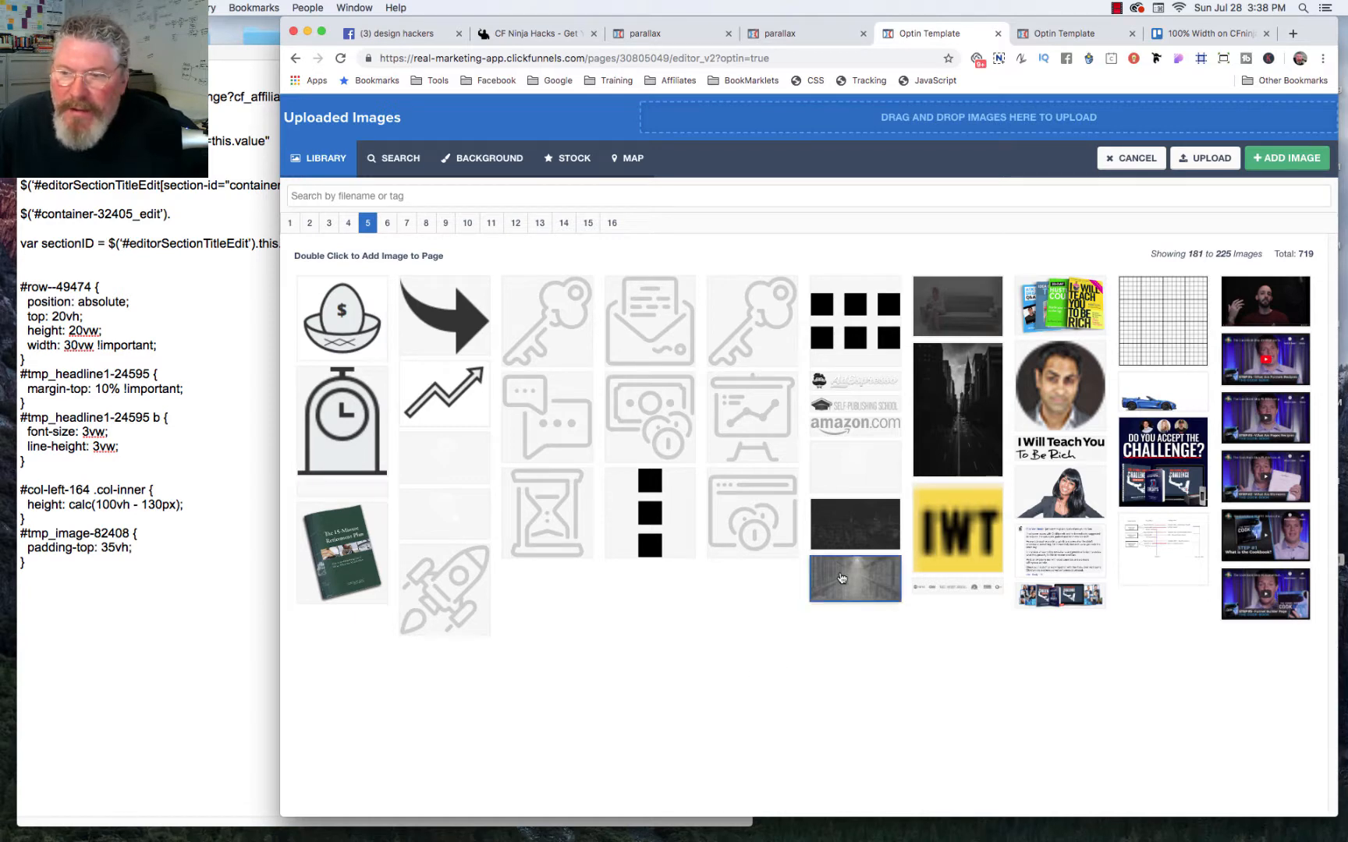
{"action": "double_click", "coordinate": [842, 578]}
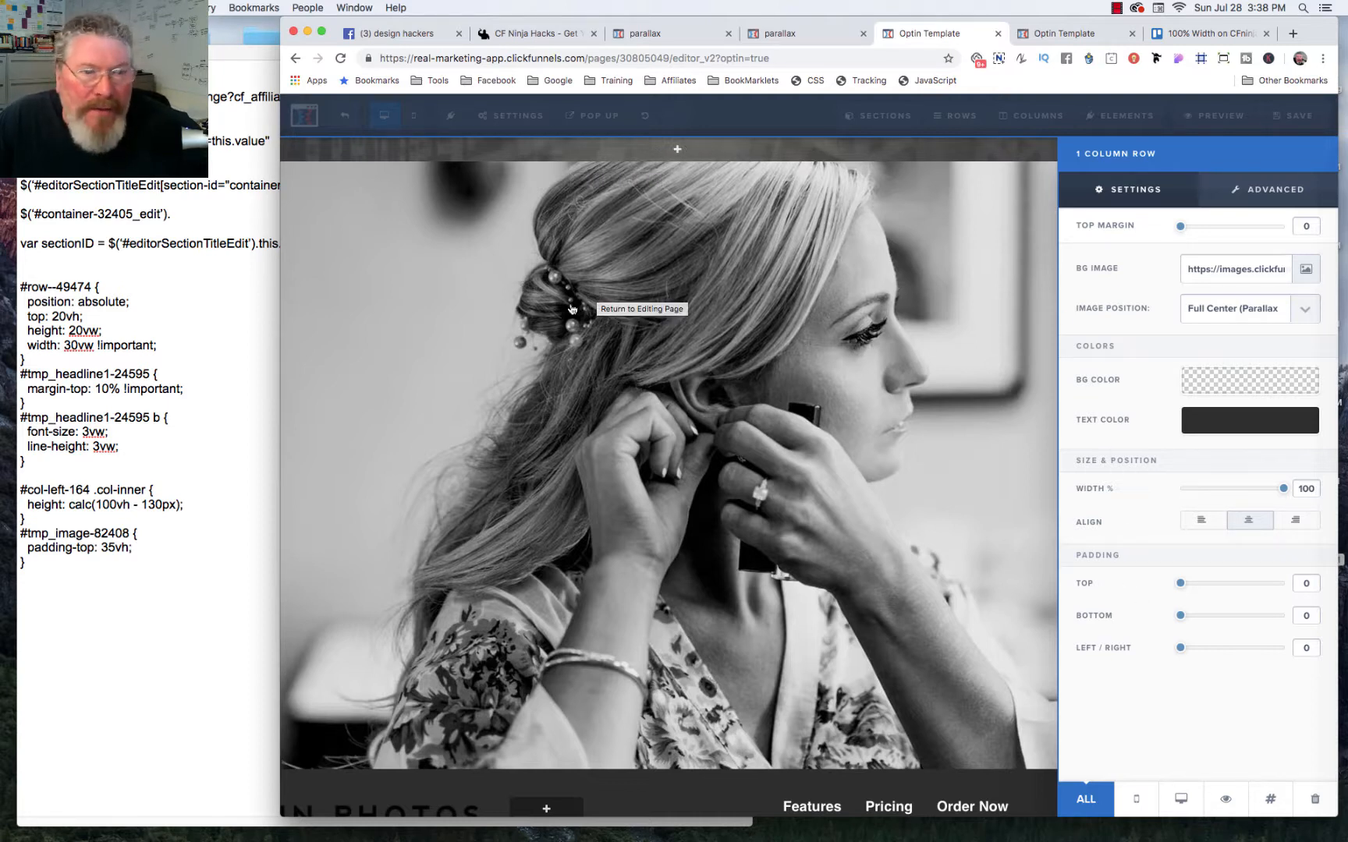
{"action": "left_click", "coordinate": [546, 415]}
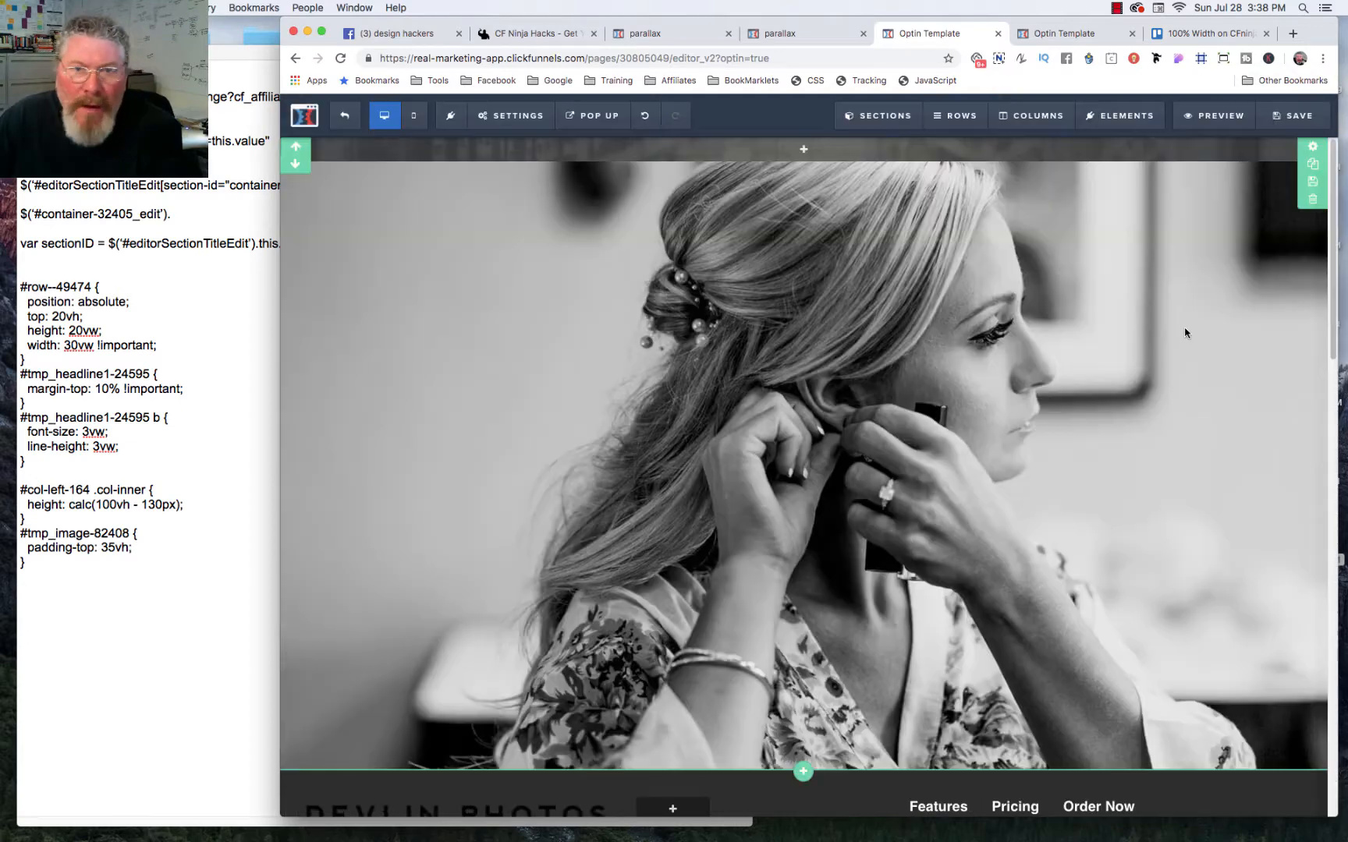
Step: Copy the CSS ID selector of the first one-column row in the top section
{"action": "left_click", "coordinate": [958, 117]}
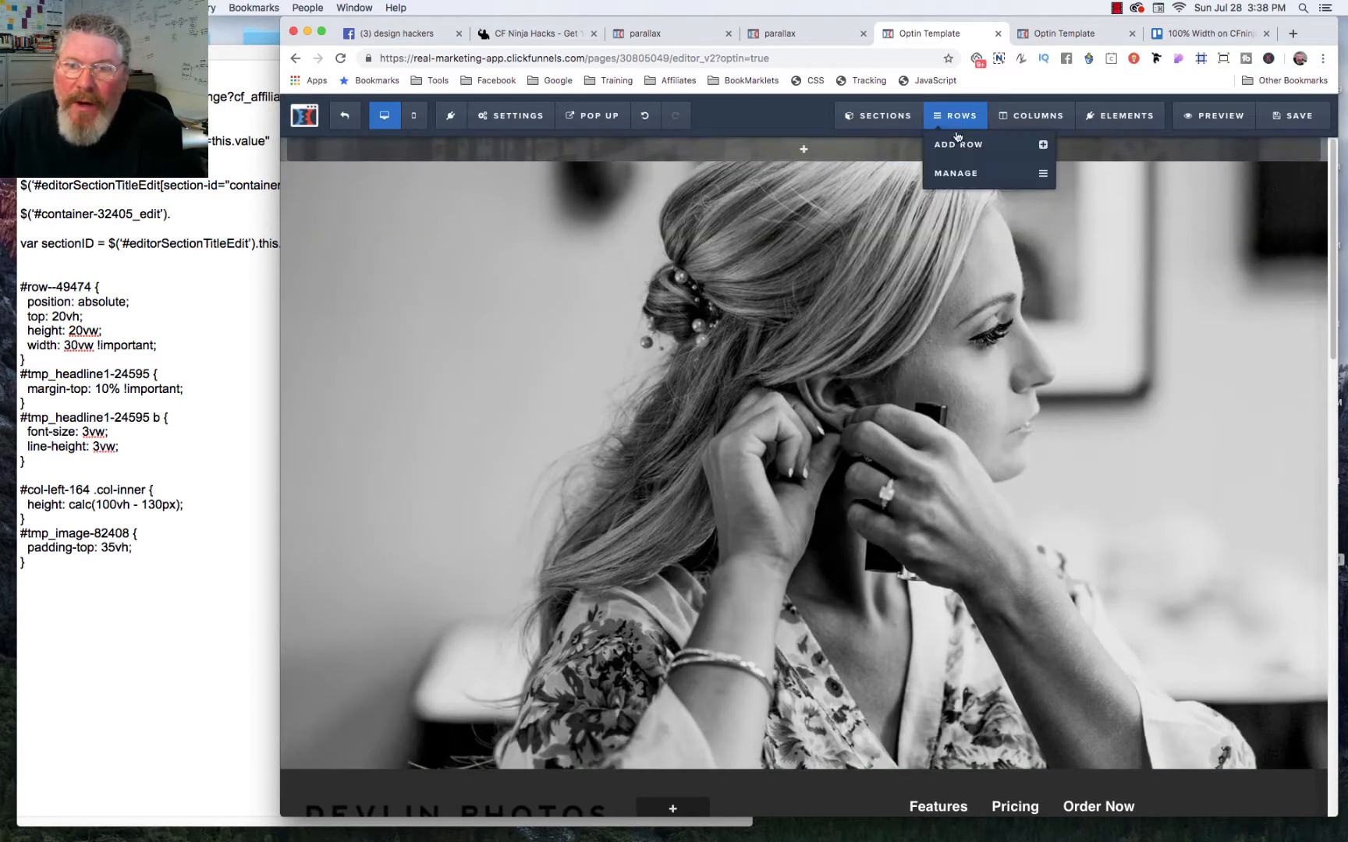
{"action": "left_click", "coordinate": [959, 181]}
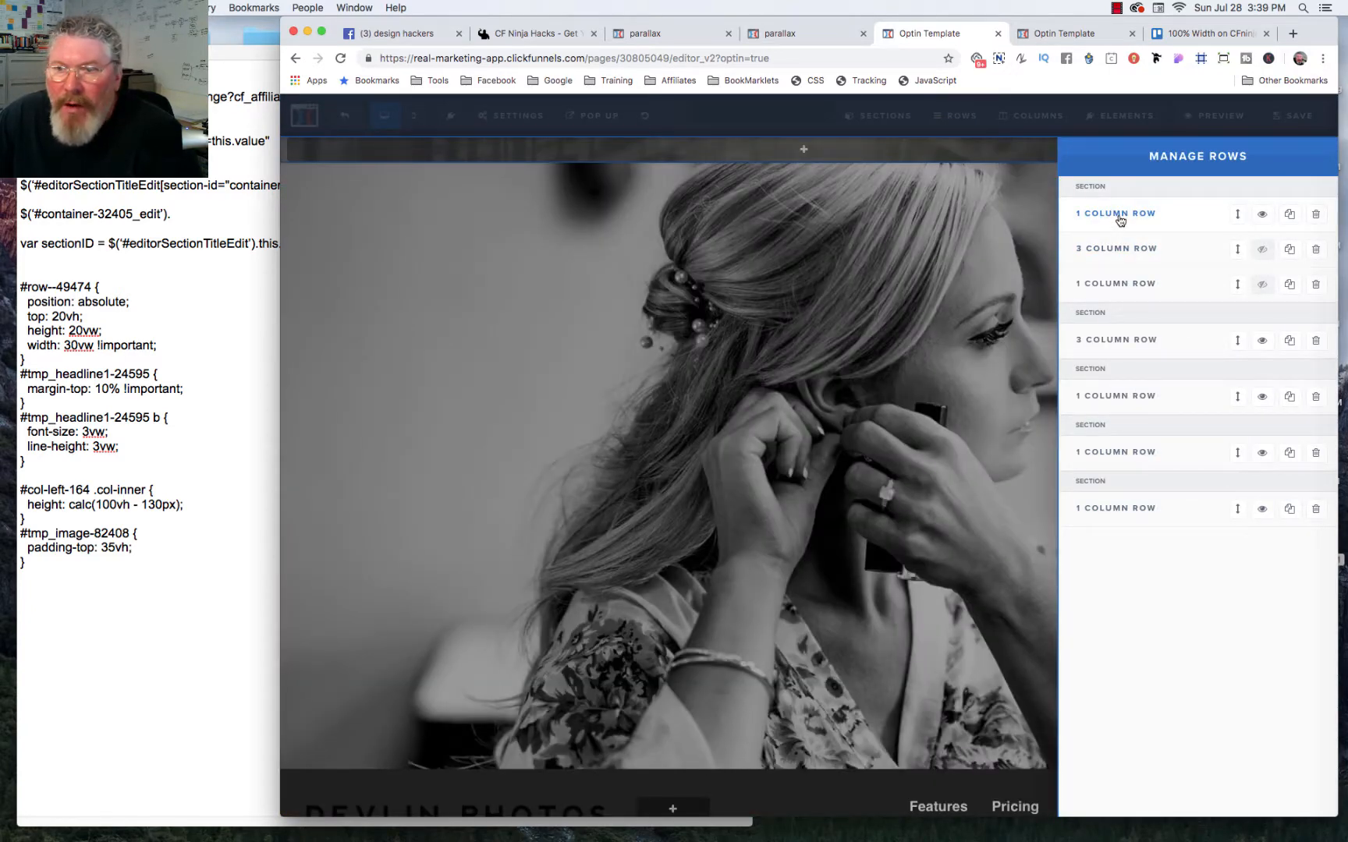
{"action": "left_click", "coordinate": [1120, 216]}
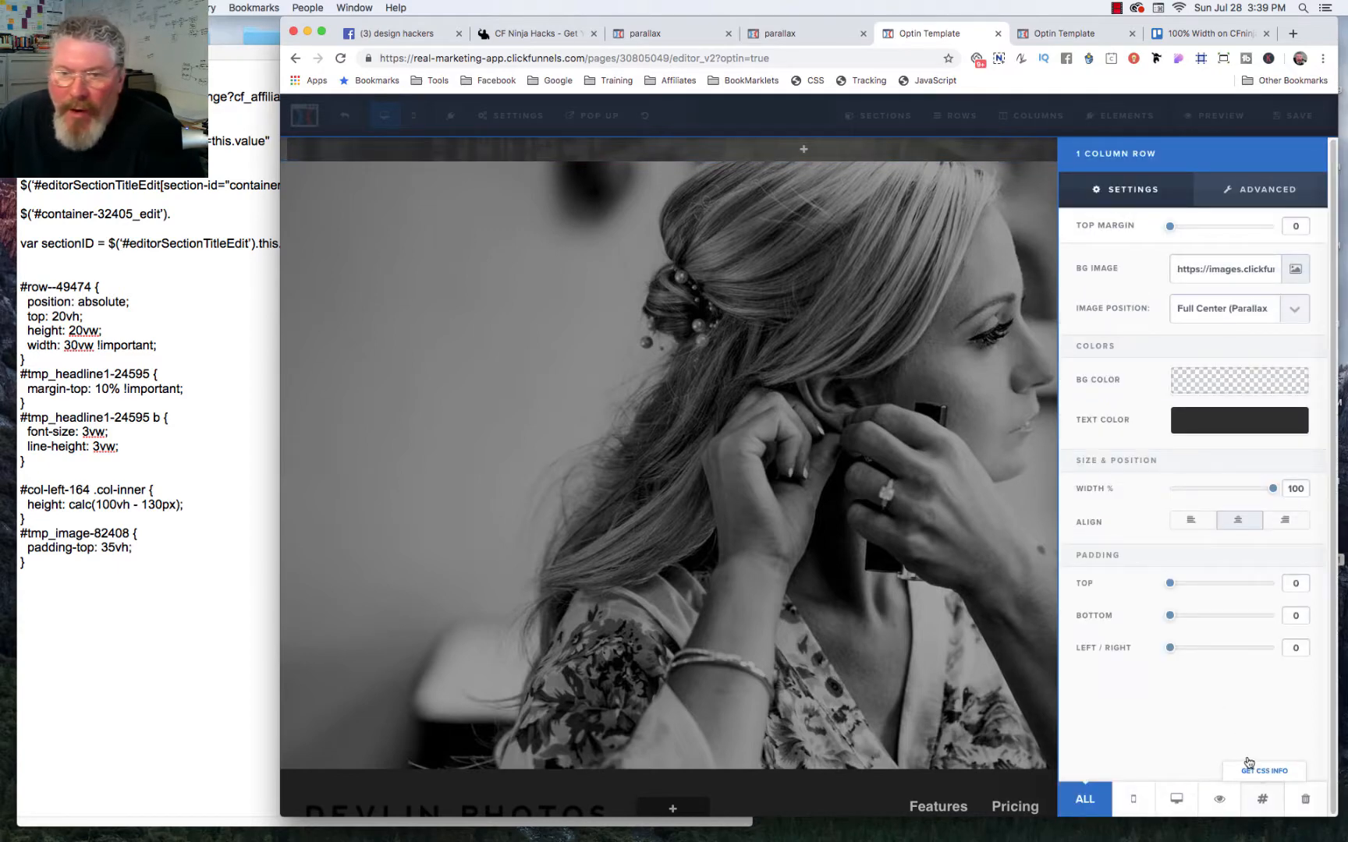
{"action": "left_click", "coordinate": [1248, 763]}
{"action": "left_click_drag", "start_coordinate": [733, 338], "coordinate": [668, 338]}
{"action": "key", "text": "cmd+c"}
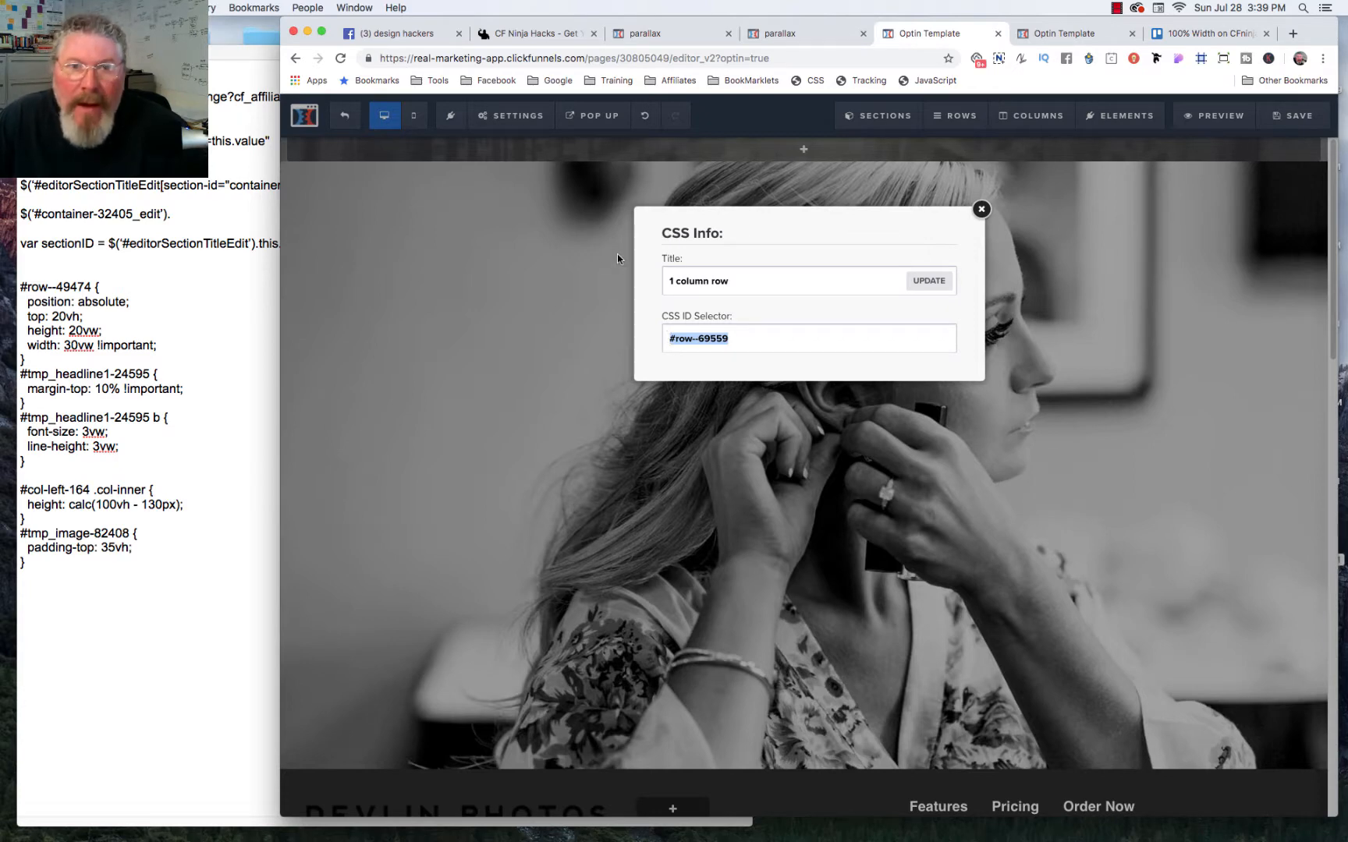
Step: Add a custom CSS rule for #row--69559 with a height of 200px and a width of 300px
{"action": "left_click", "coordinate": [803, 82]}
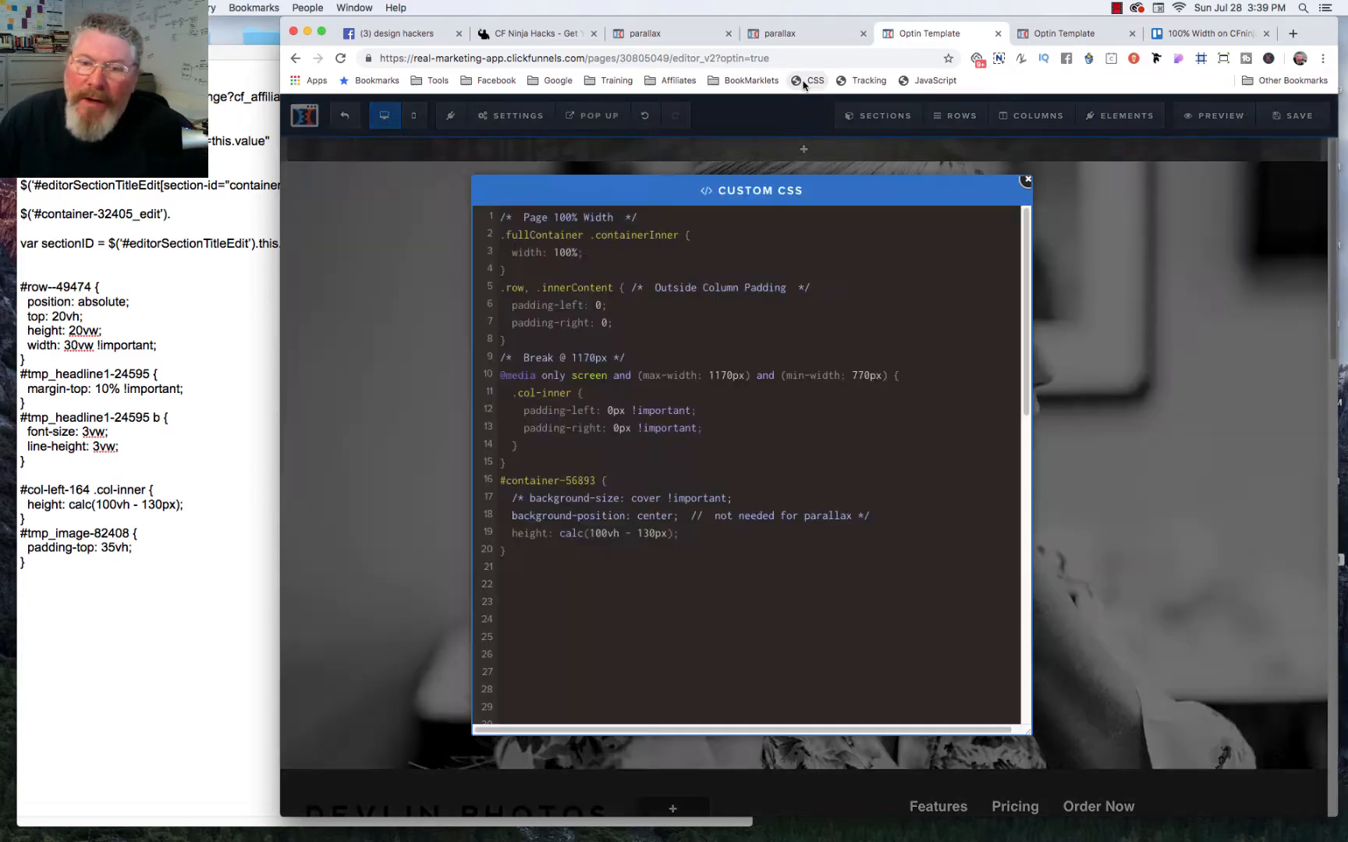
{"action": "left_click", "coordinate": [508, 586]}
{"action": "key", "text": "cmd+v"}
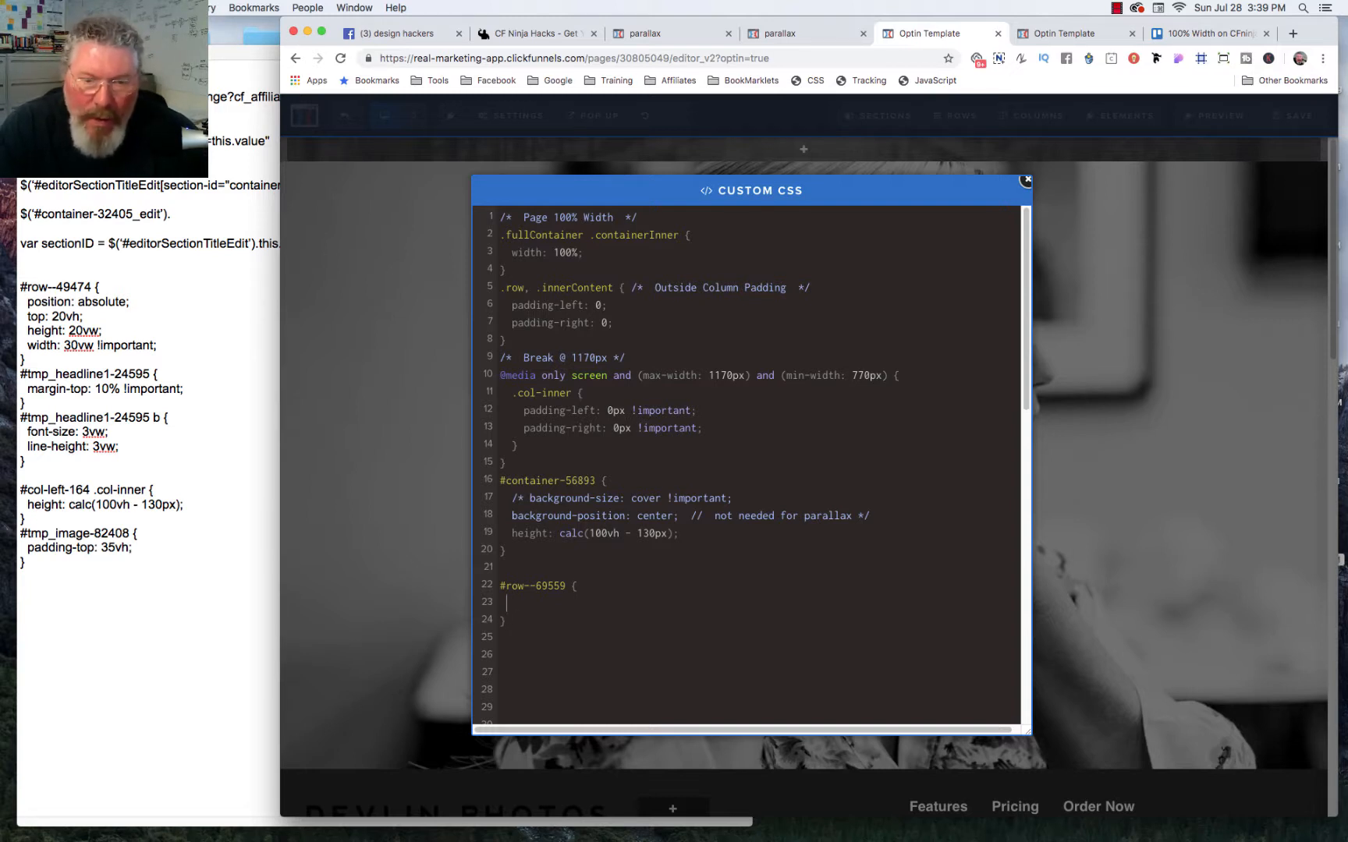
{"action": "type", "text": "height"}
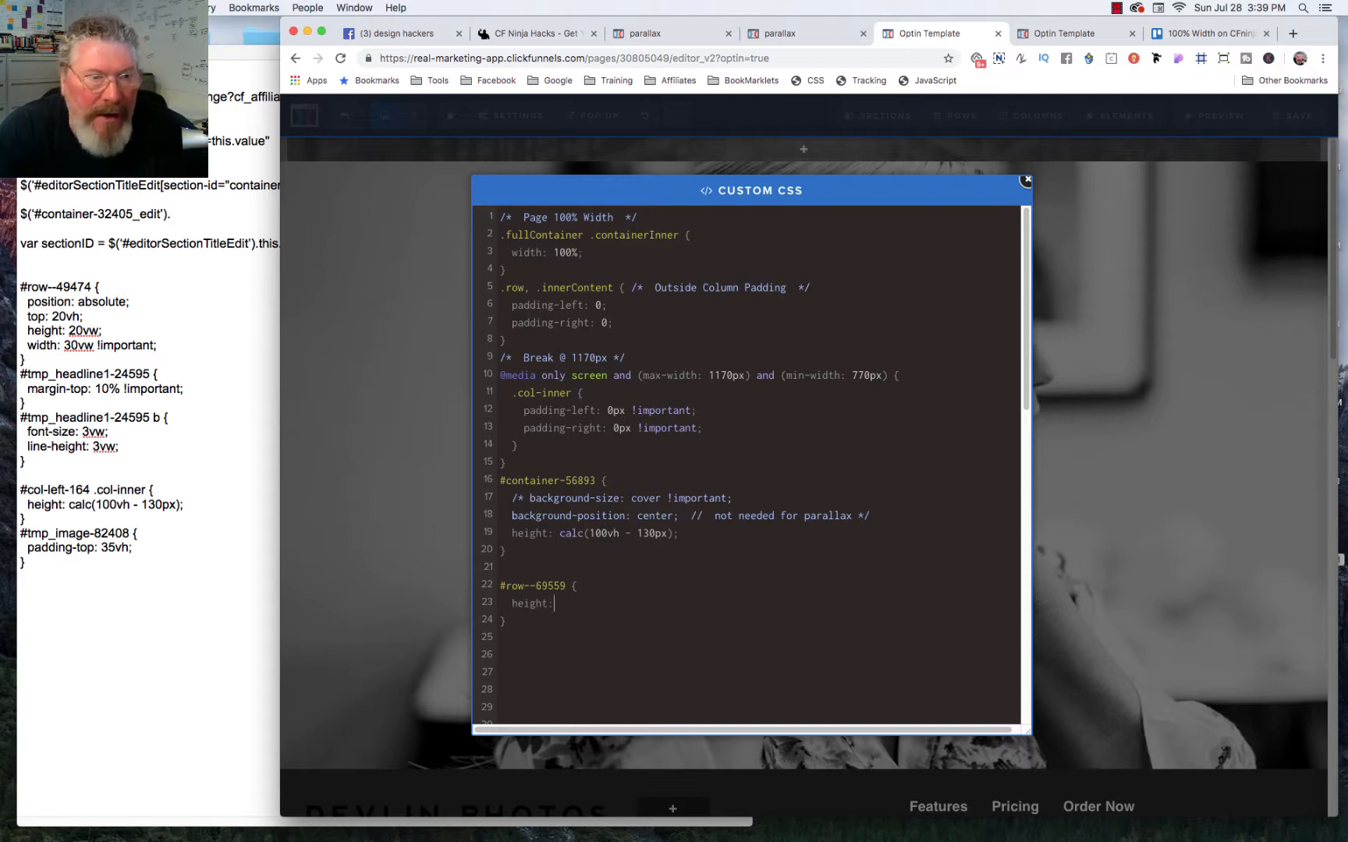
{"action": "type", "text": ": 200px;   wid"}
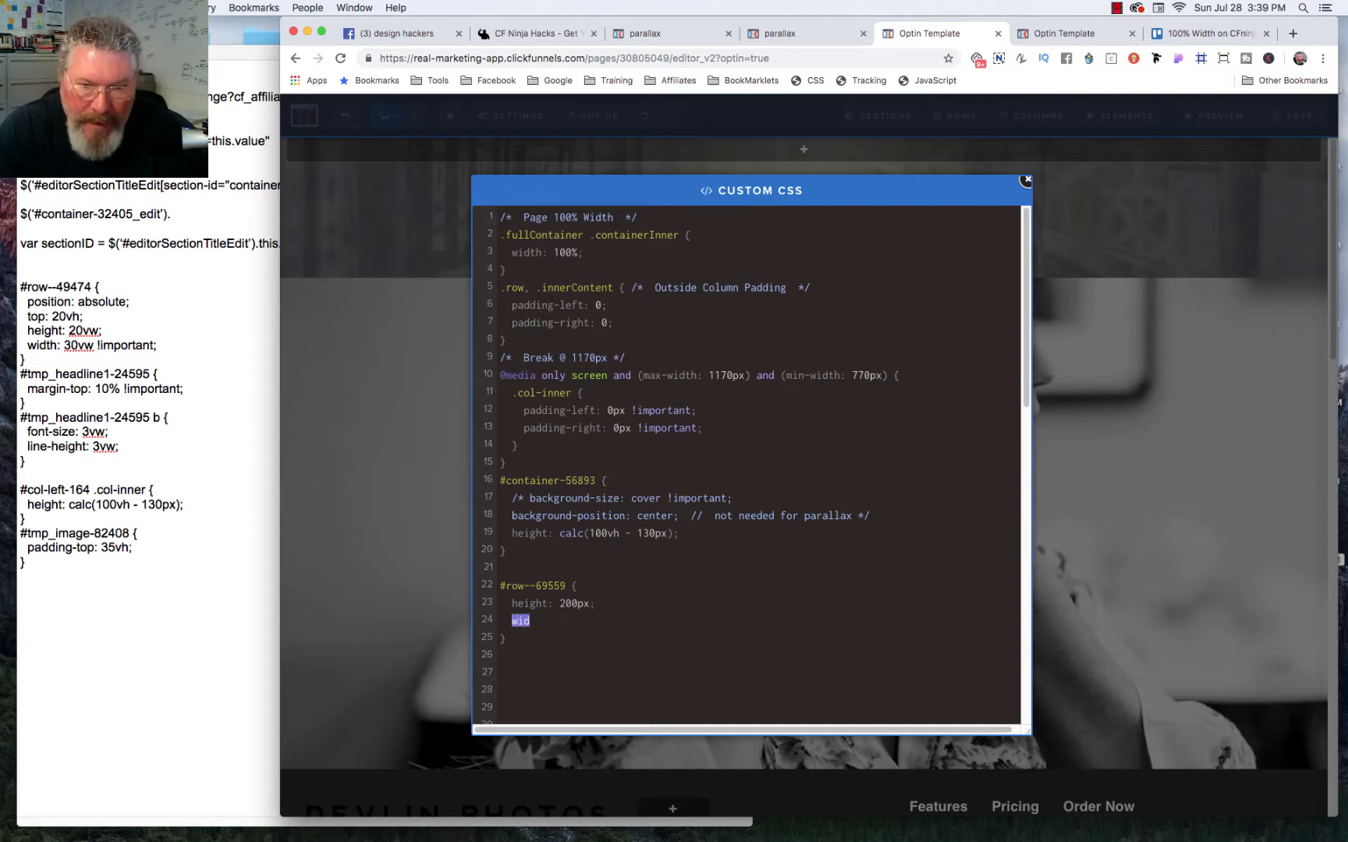
{"action": "type", "text": "th"}
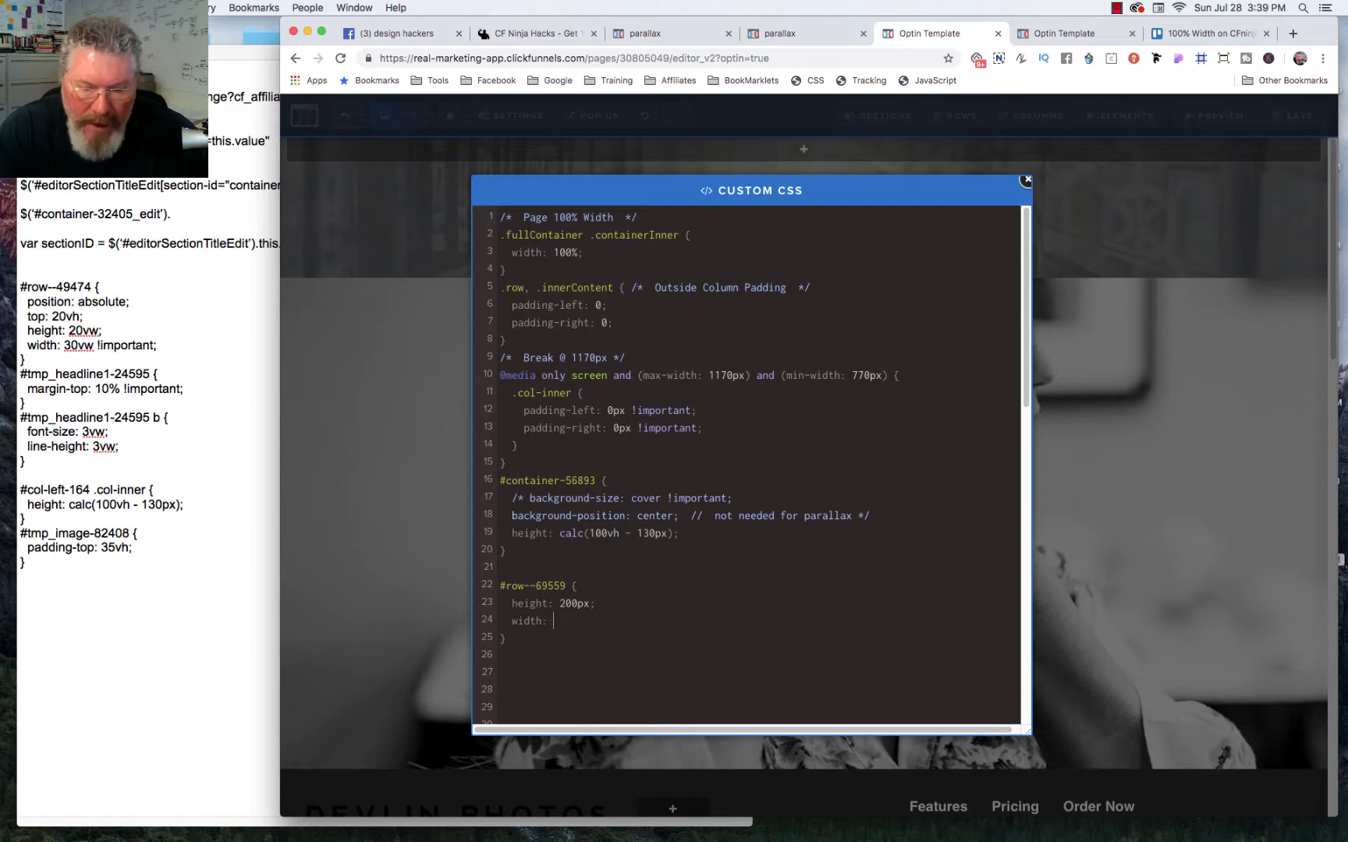
{"action": "type", "text": ": 300px;"}
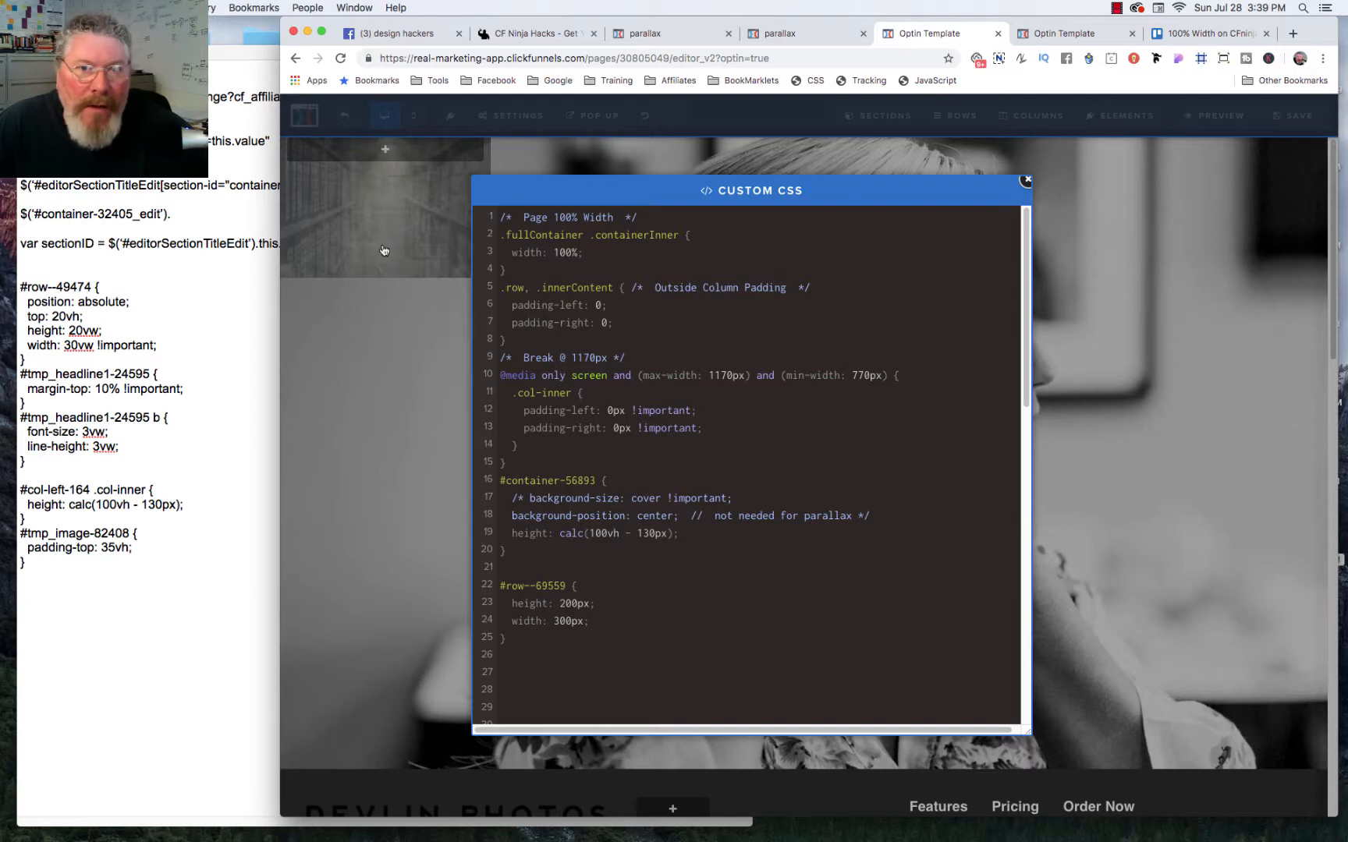
{"action": "left_click", "coordinate": [383, 152]}
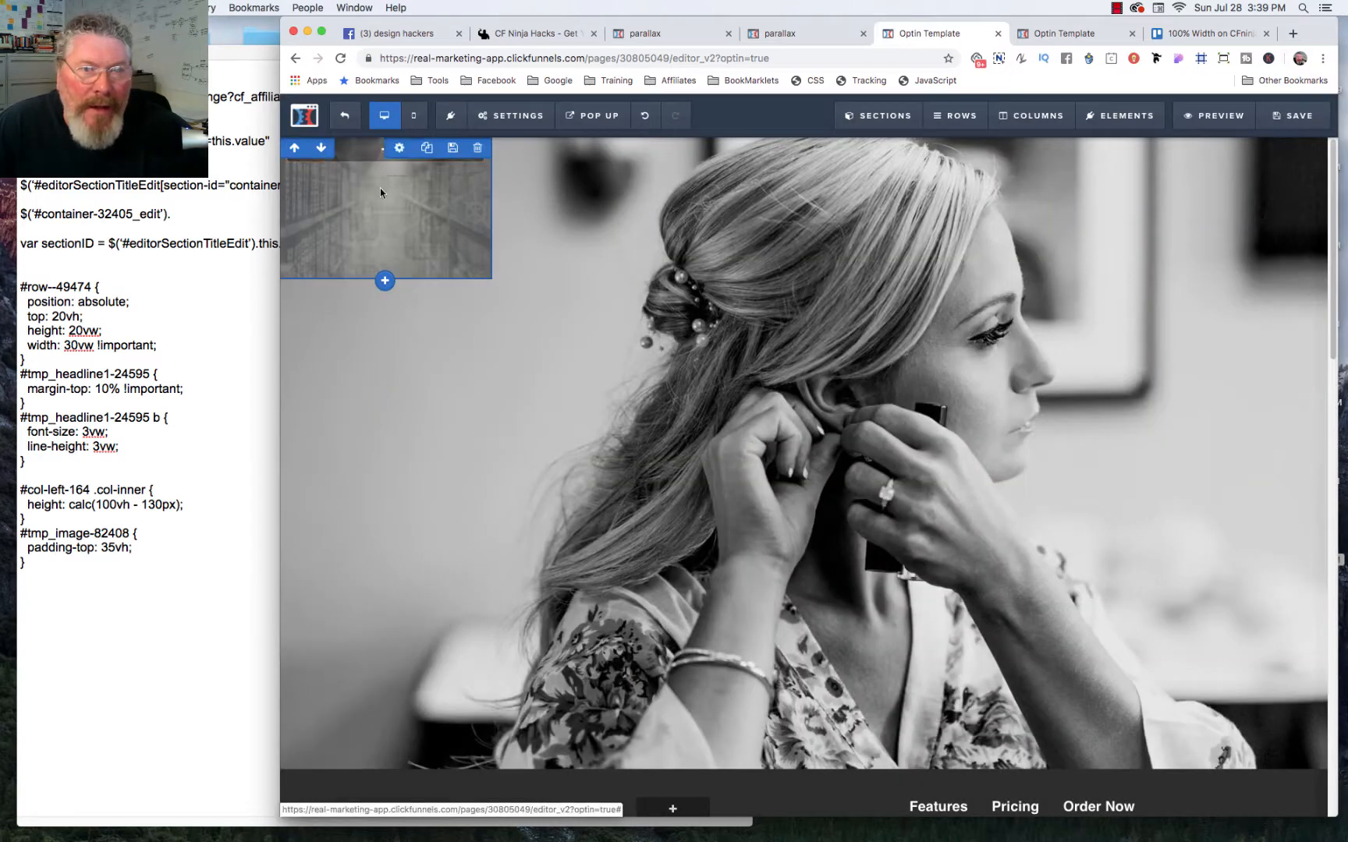
Step: Add a headline element to the 300px-wide row and change its text to "Some text will go here"
{"action": "left_click", "coordinate": [381, 151]}
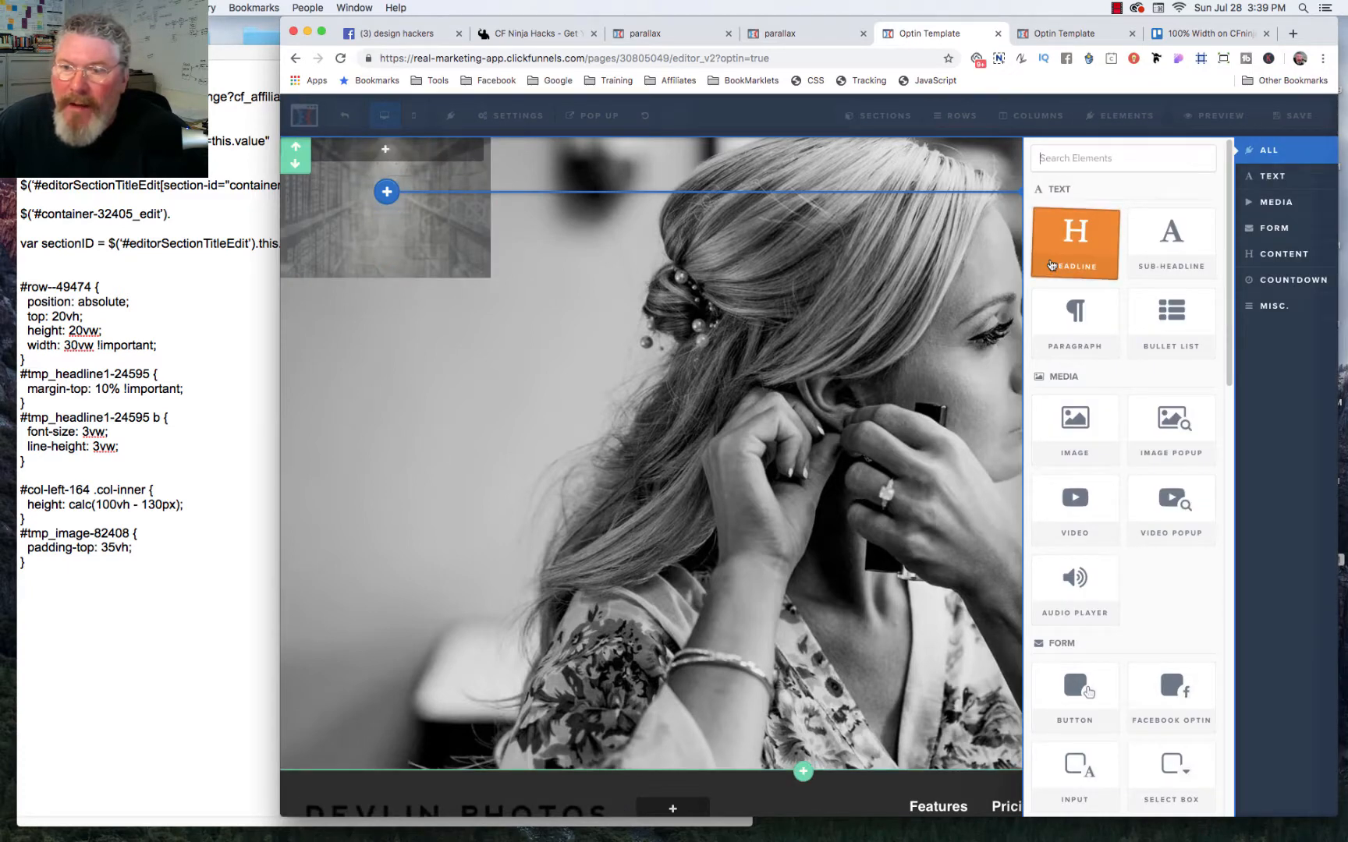
{"action": "left_click", "coordinate": [1052, 266]}
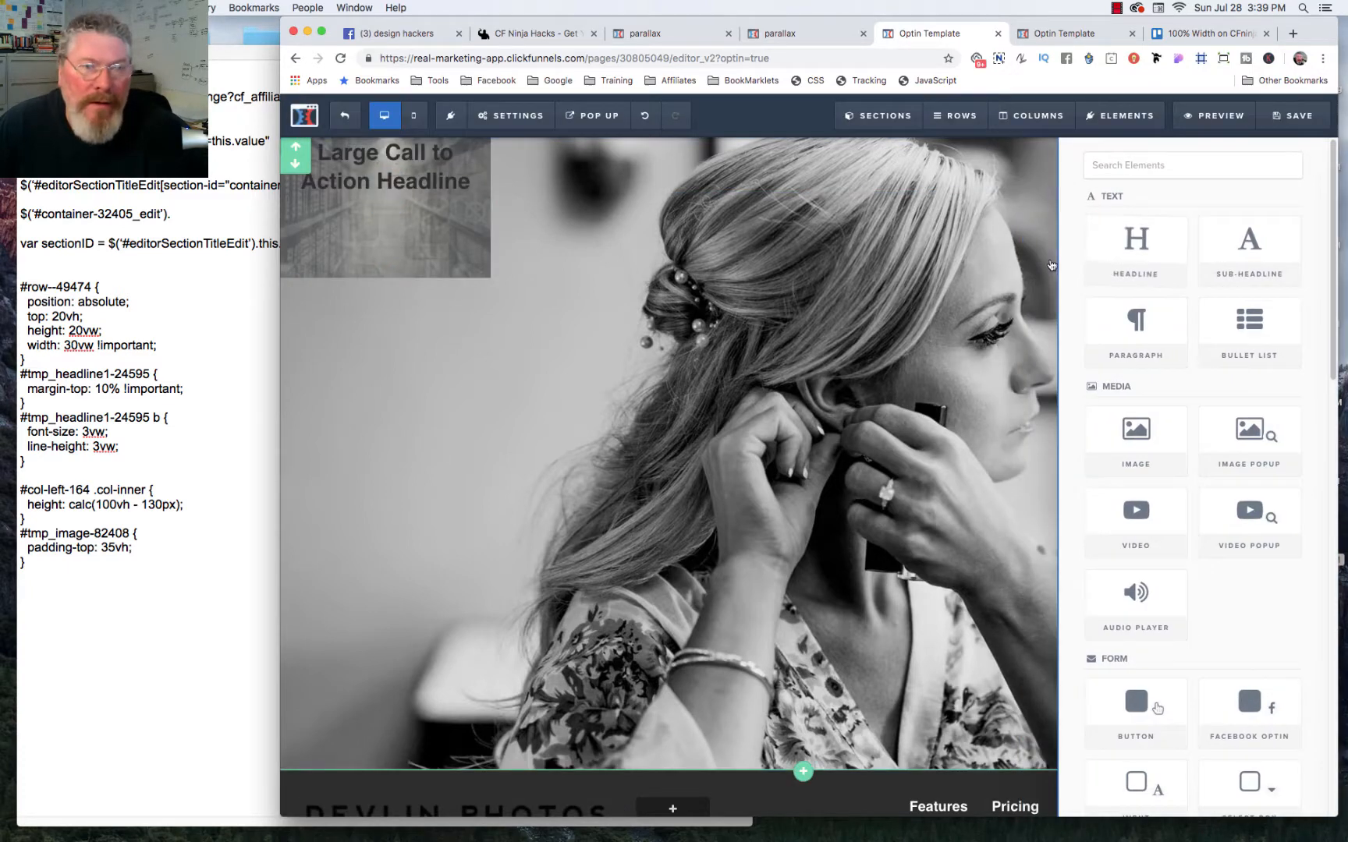
{"action": "double_click", "coordinate": [367, 153]}
{"action": "triple_click", "coordinate": [367, 153]}
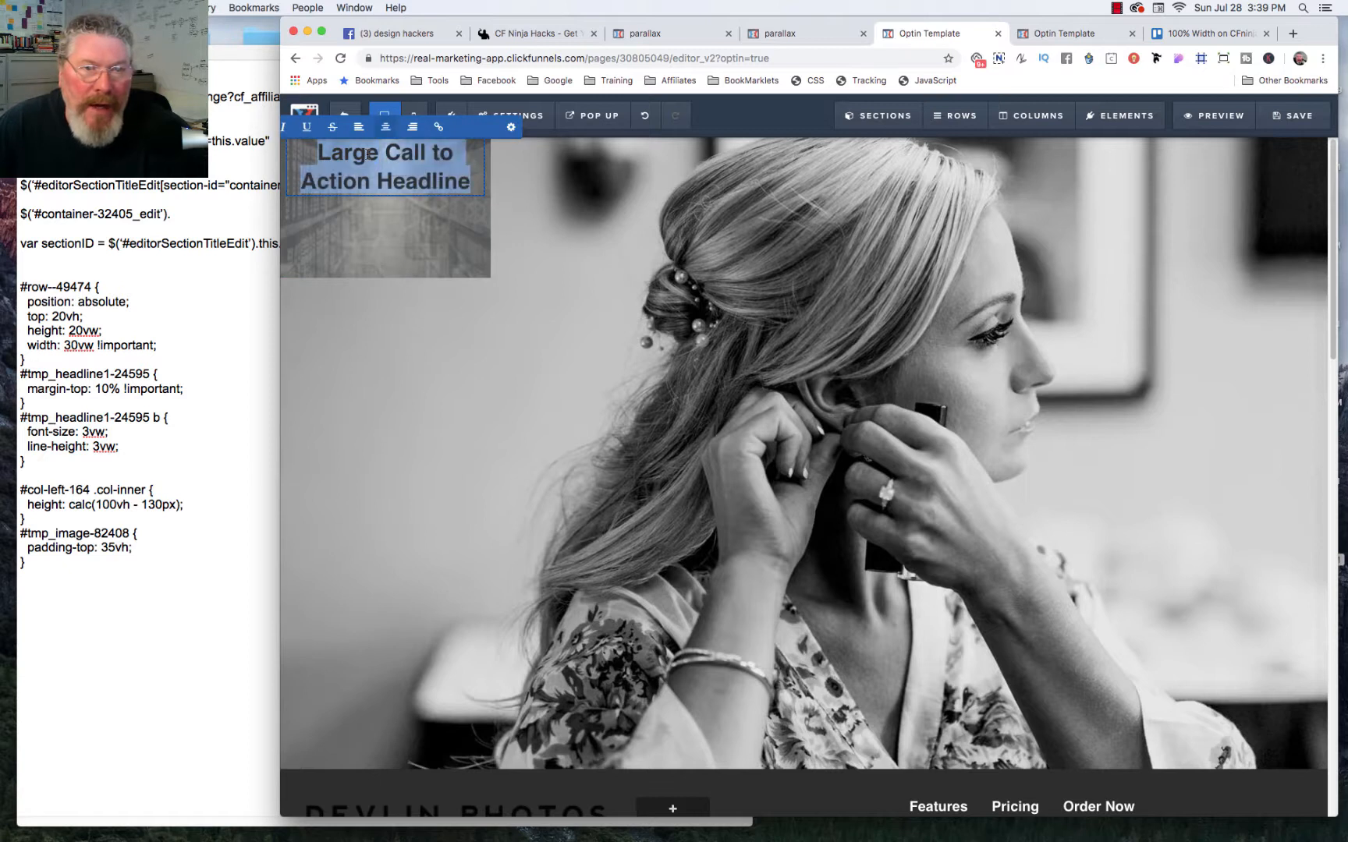
{"action": "type", "text": "So"}
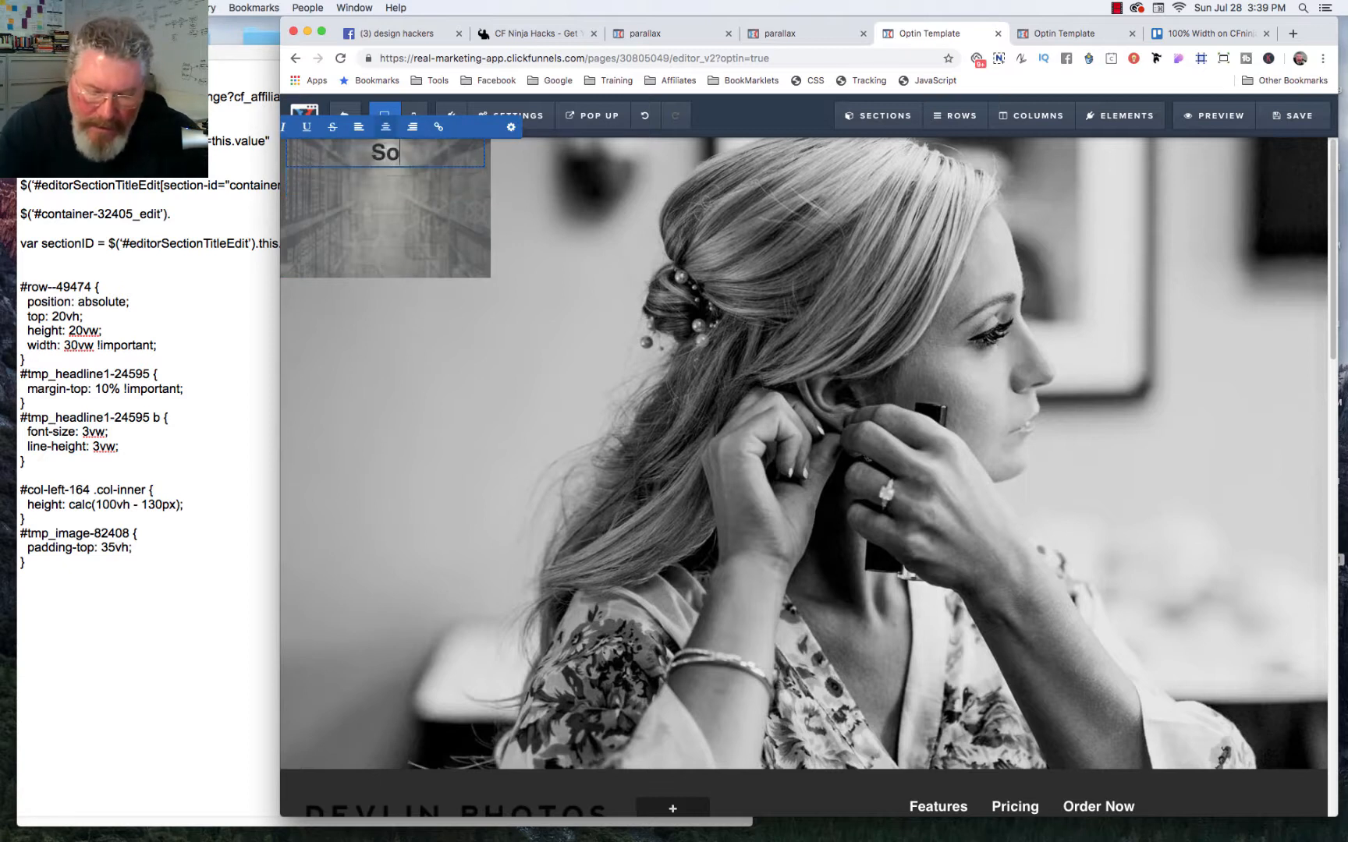
{"action": "type", "text": "me text w"}
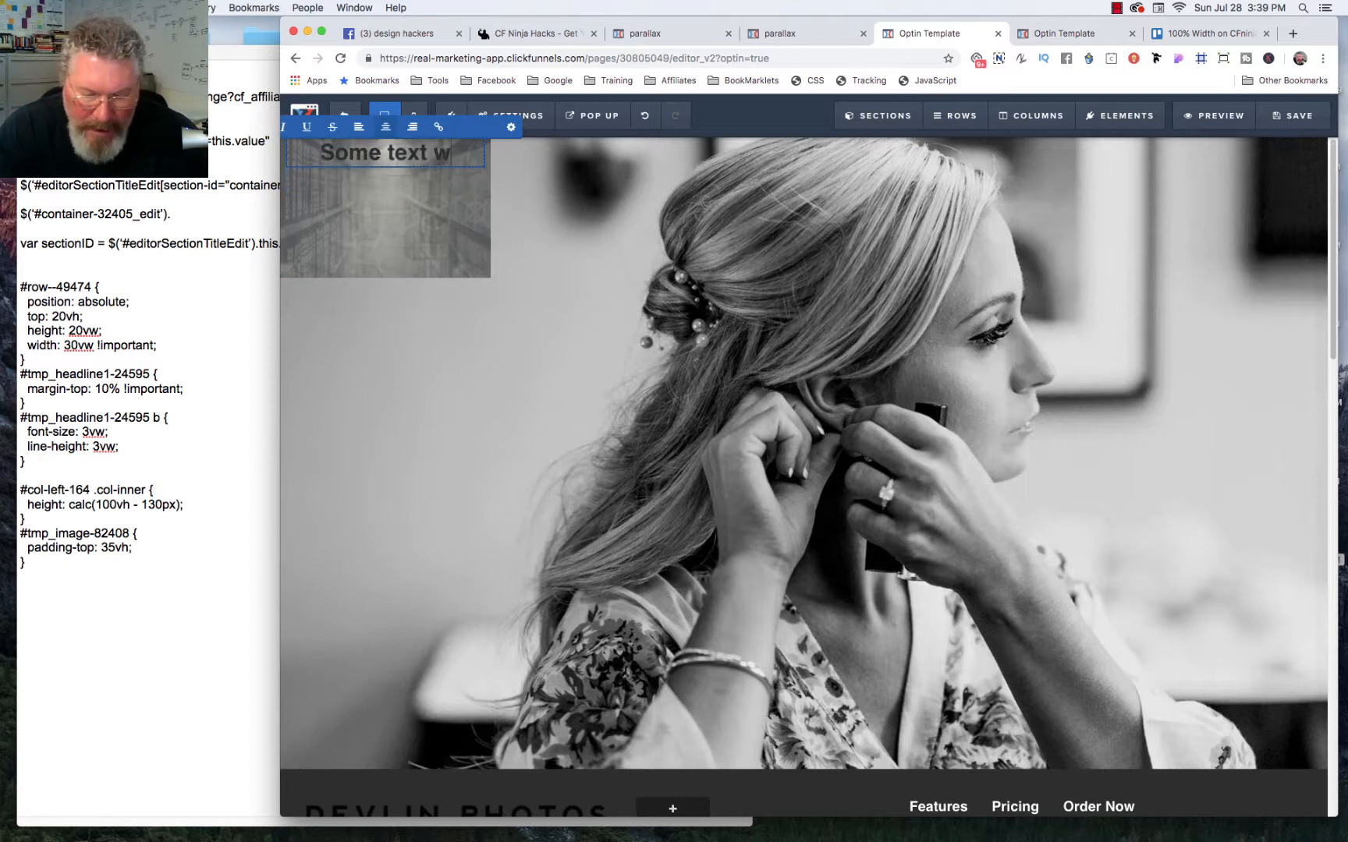
{"action": "type", "text": "ill go"}
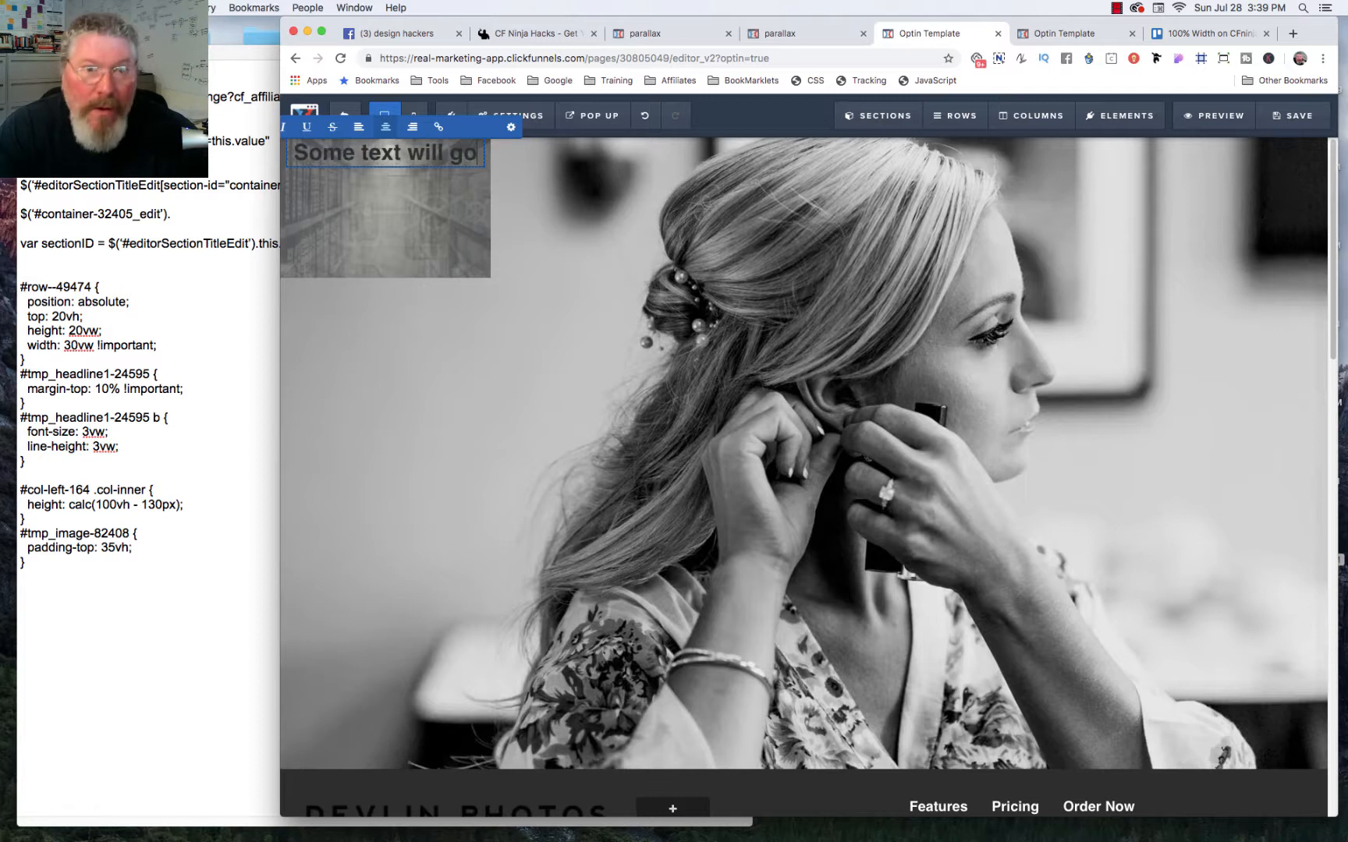
{"action": "type", "text": " here at some time"}
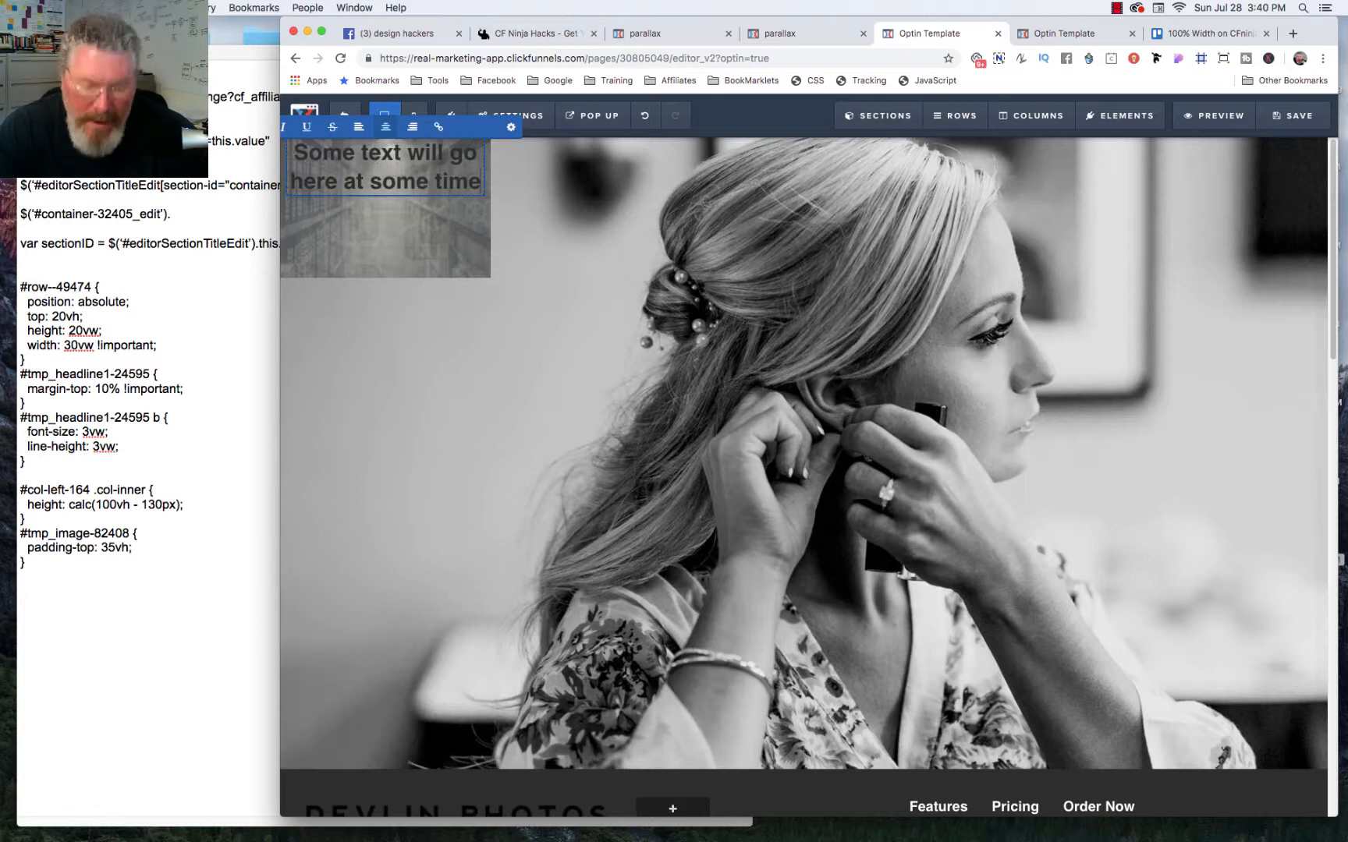
{"action": "type", "text": " in t"}
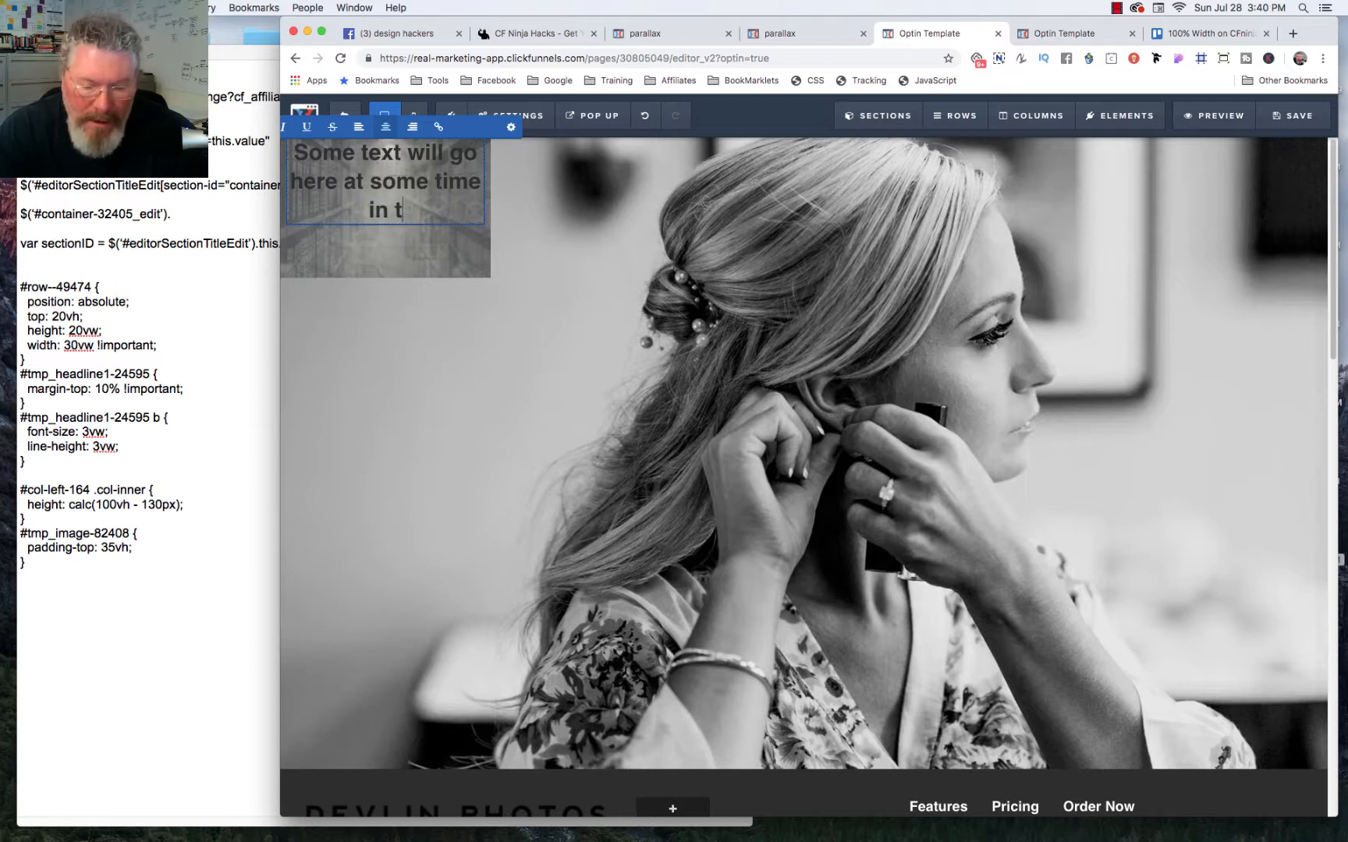
{"action": "type", "text": "he future..."}
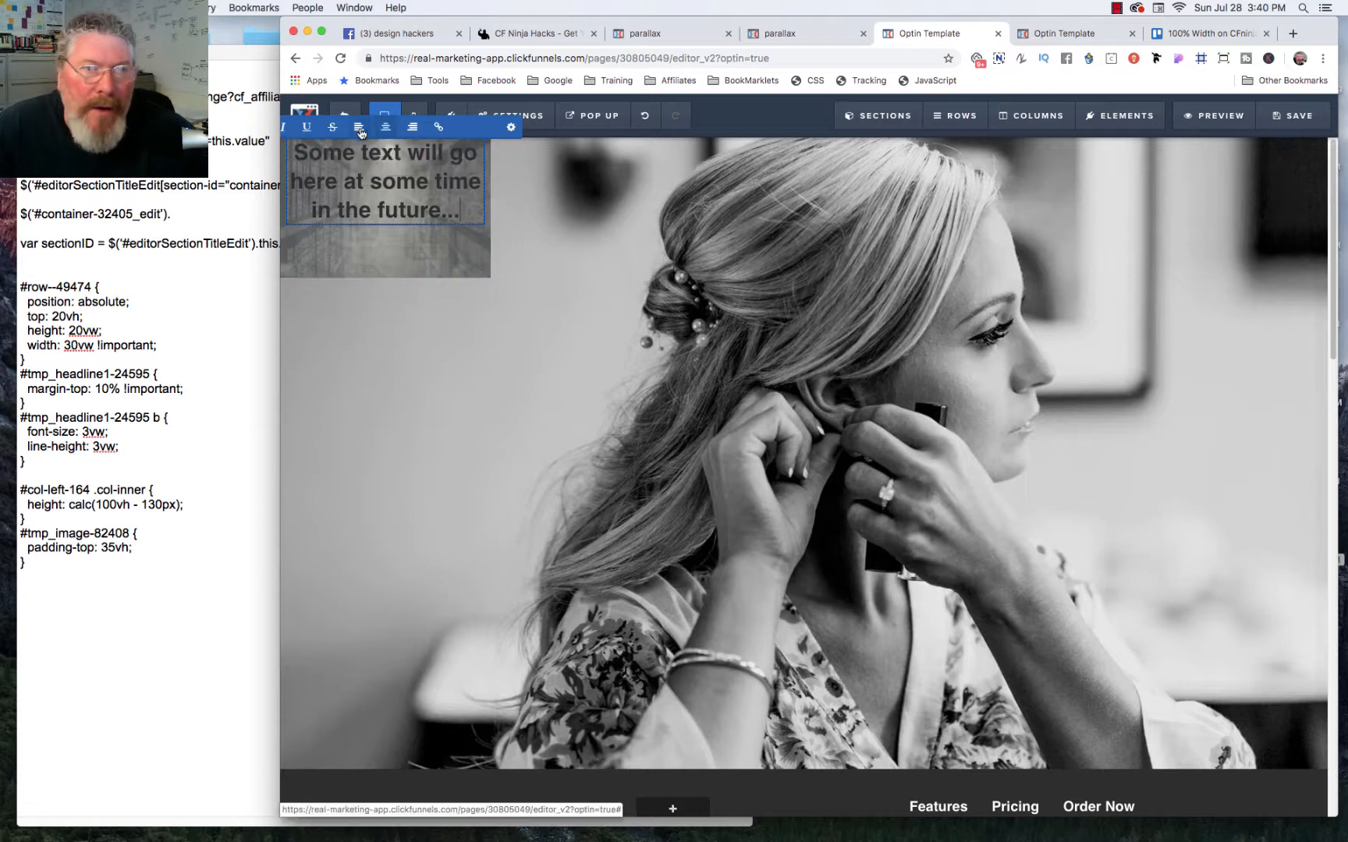
Step: Complete the headline as "Some text will go here at some time in the future..." and left-align it
{"action": "left_click", "coordinate": [364, 130]}
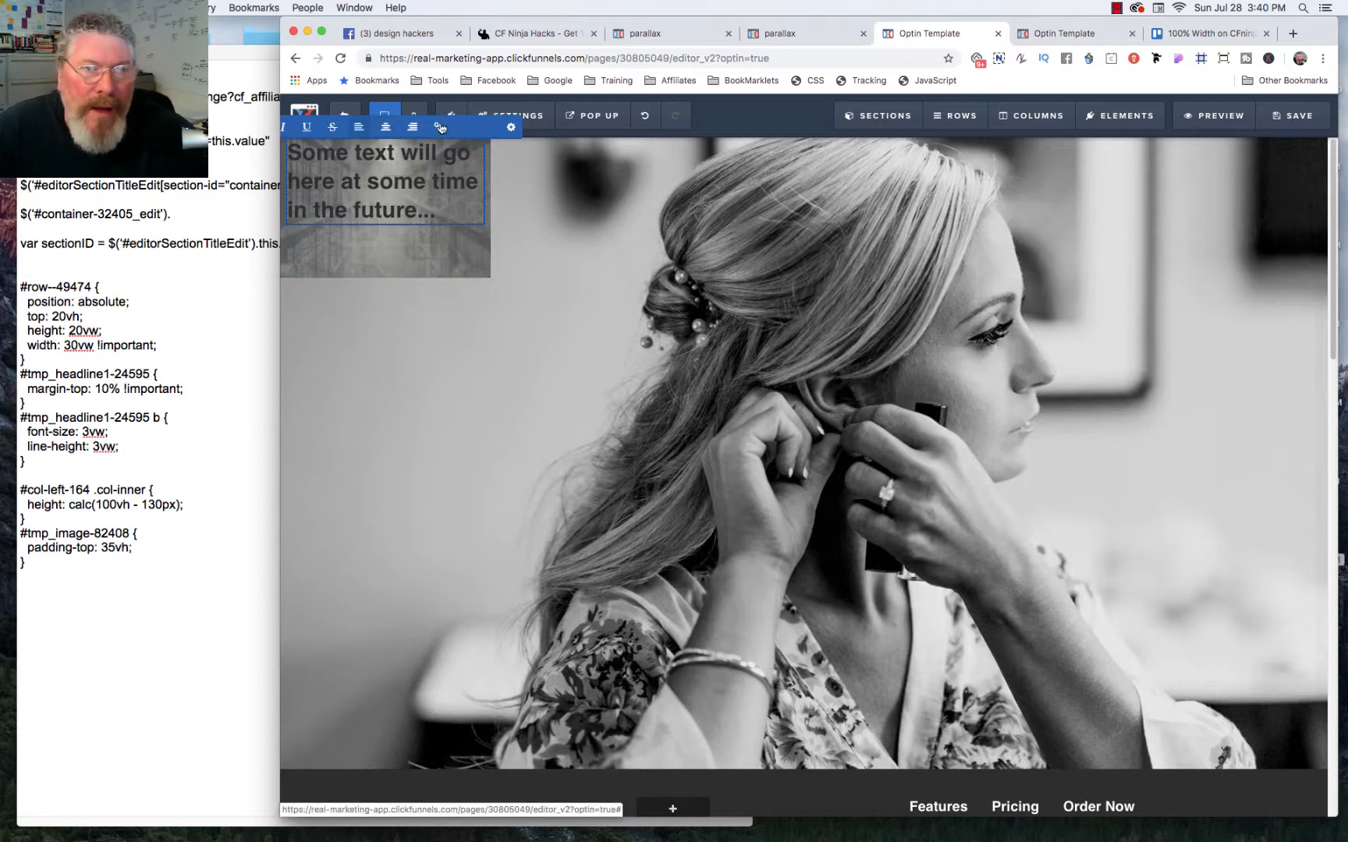
Step: Set the headline's text color to white and its font size to 28
{"action": "left_click", "coordinate": [511, 130]}
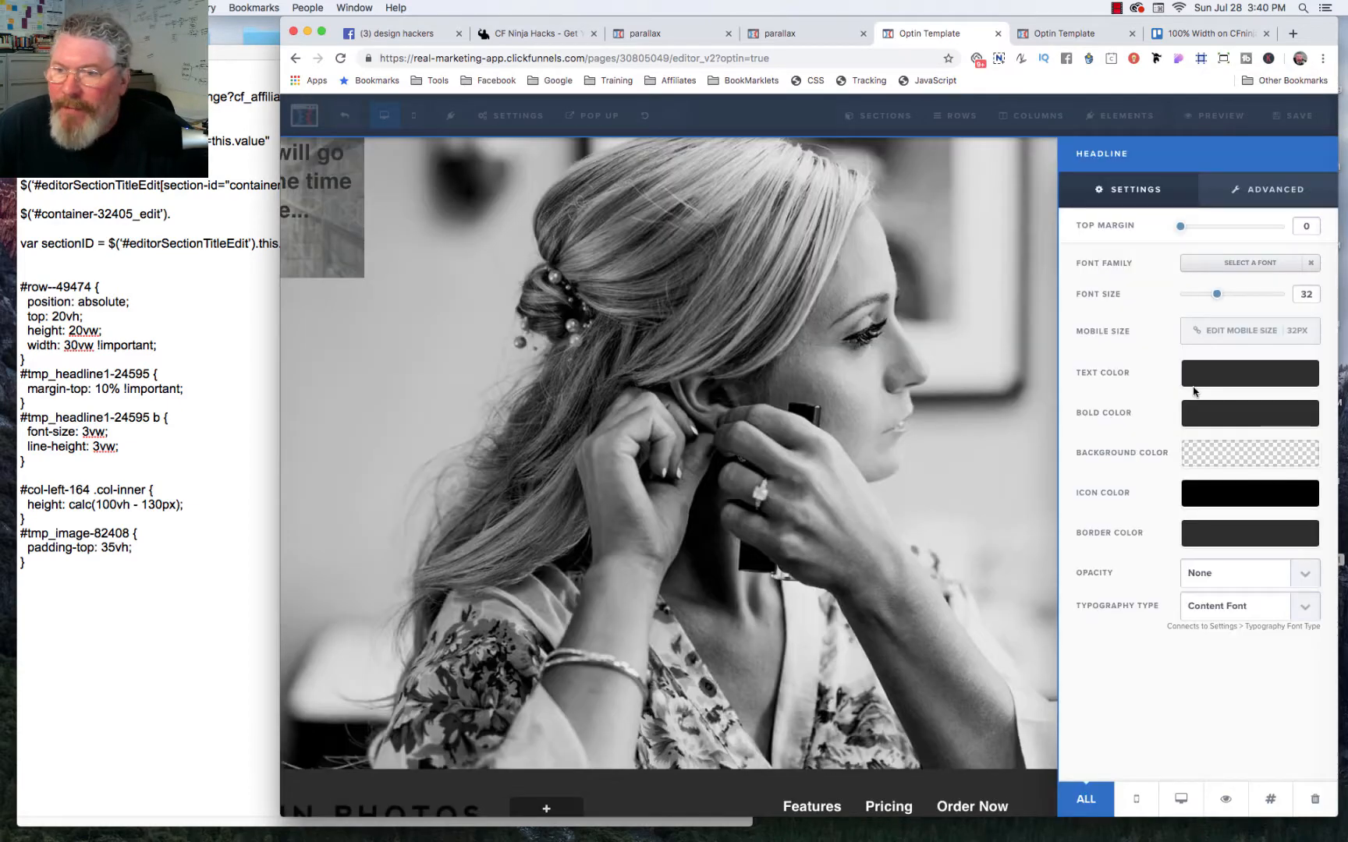
{"action": "left_click", "coordinate": [1194, 383]}
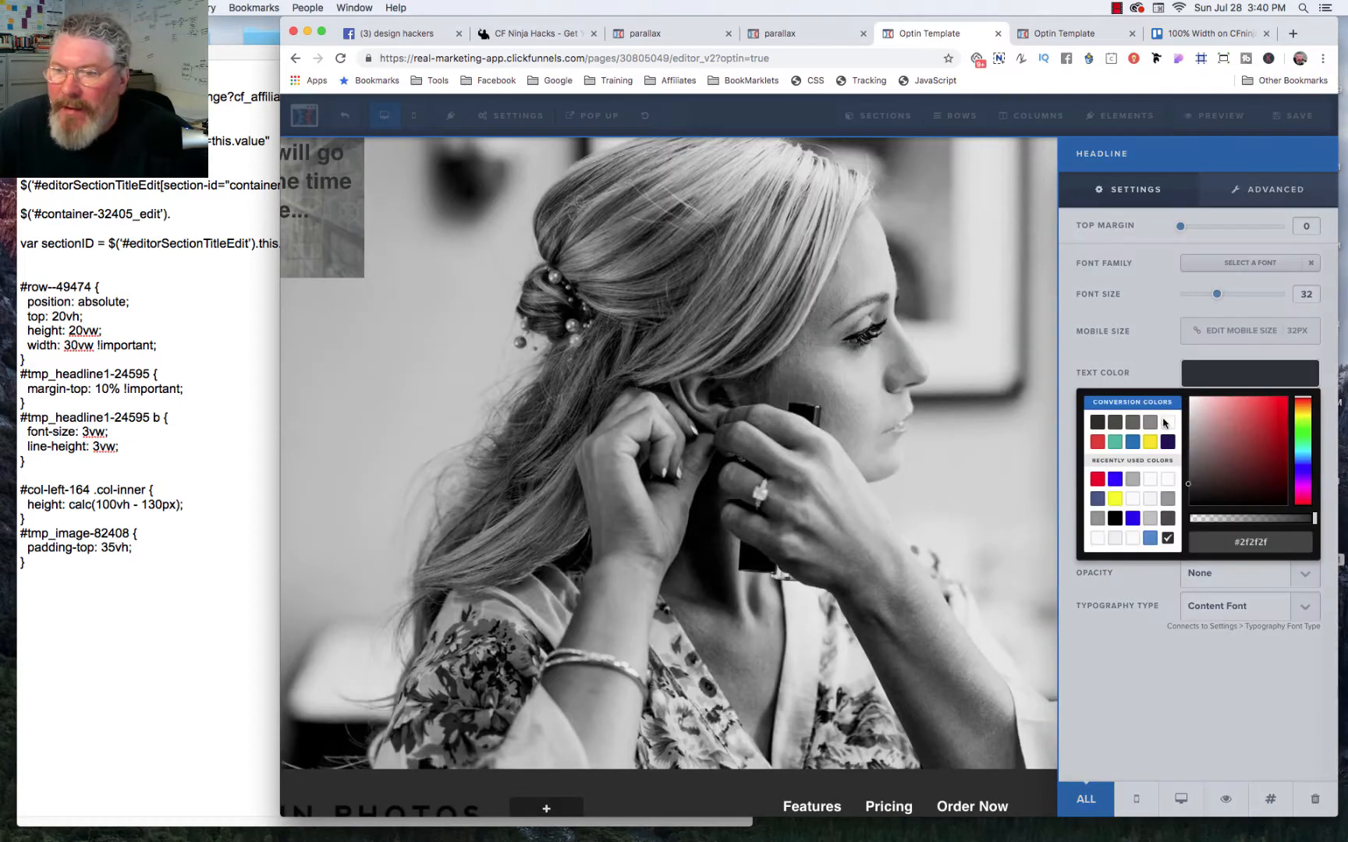
{"action": "left_click", "coordinate": [1168, 421]}
{"action": "left_click", "coordinate": [1133, 326]}
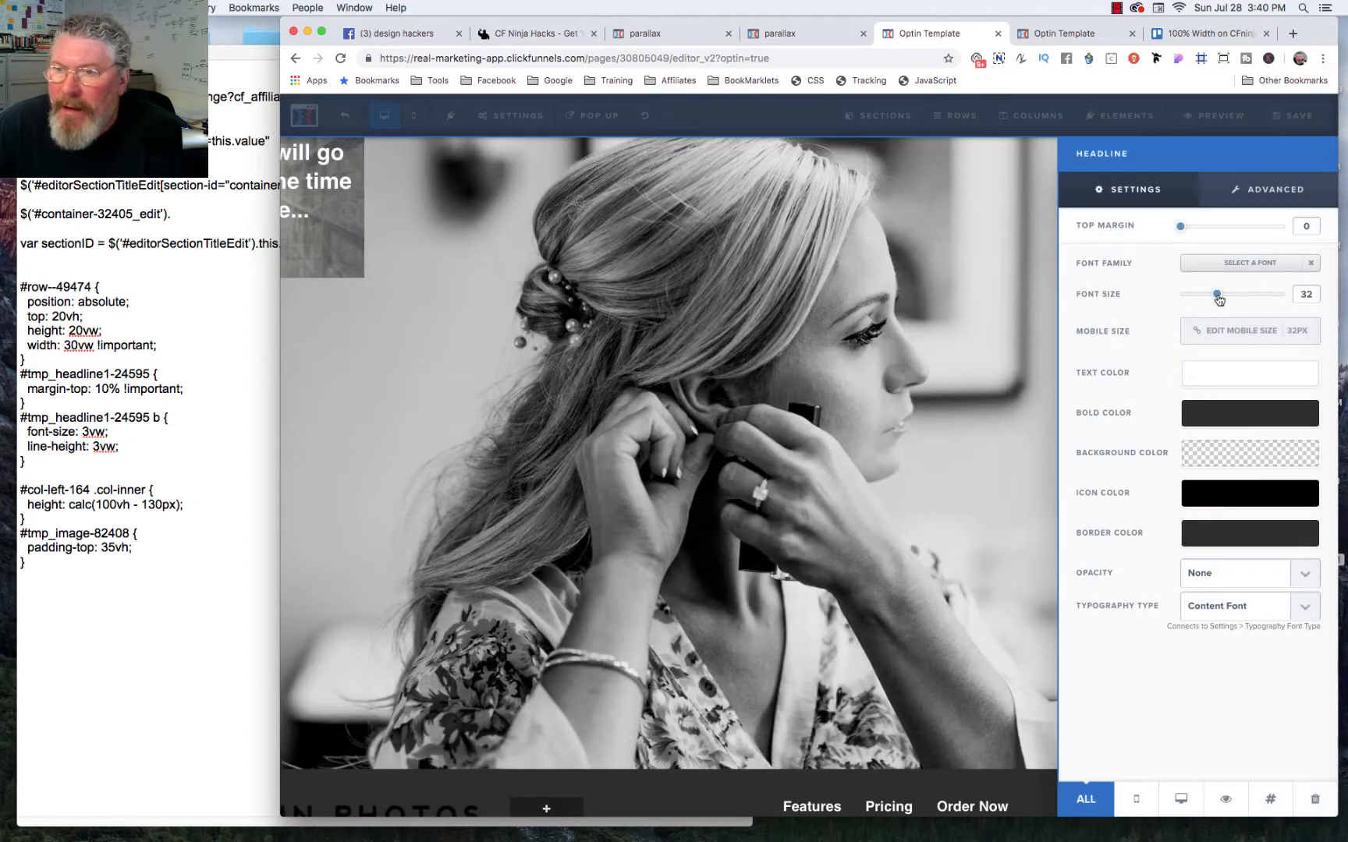
{"action": "left_click_drag", "start_coordinate": [1215, 295], "coordinate": [1212, 297]}
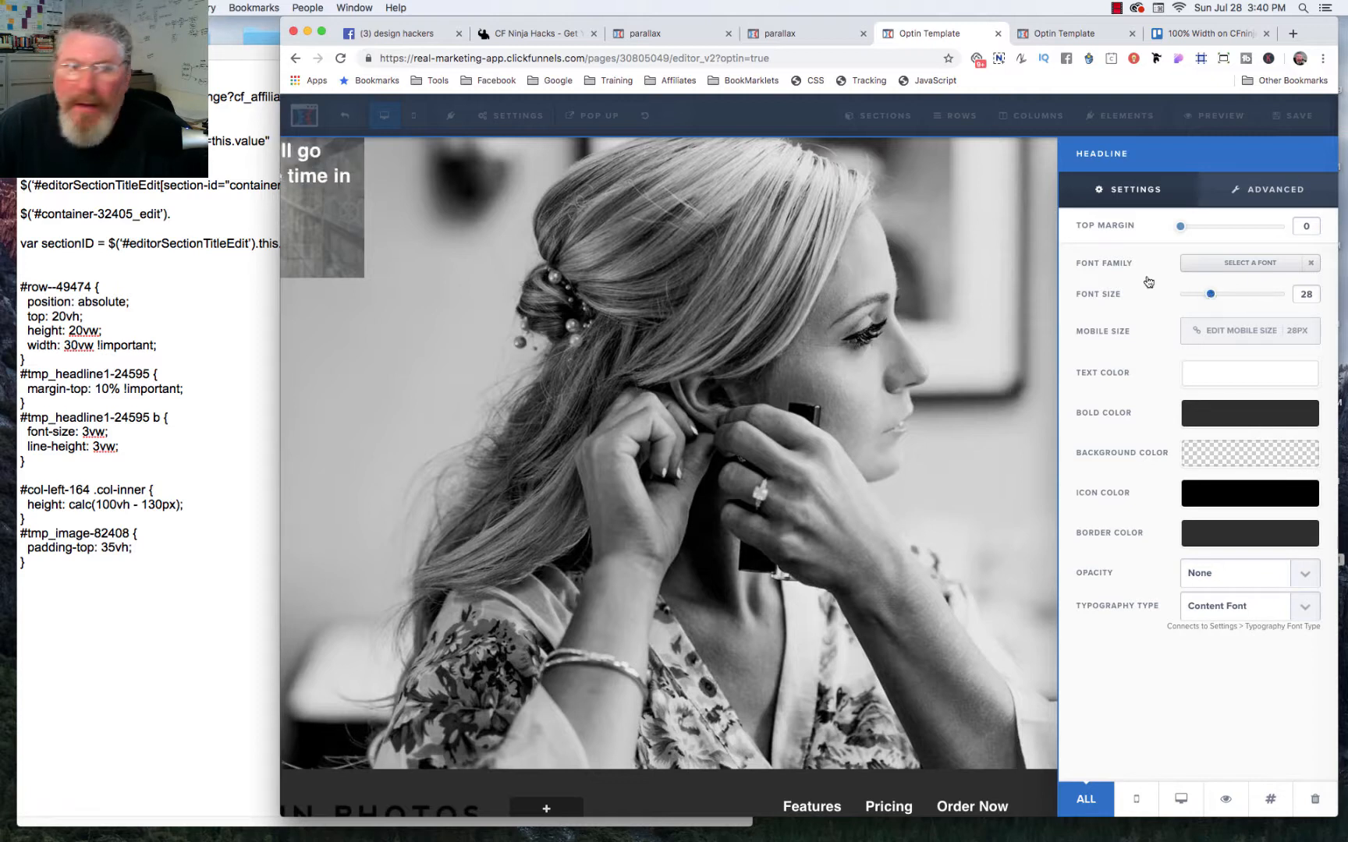
{"action": "left_click", "coordinate": [331, 252]}
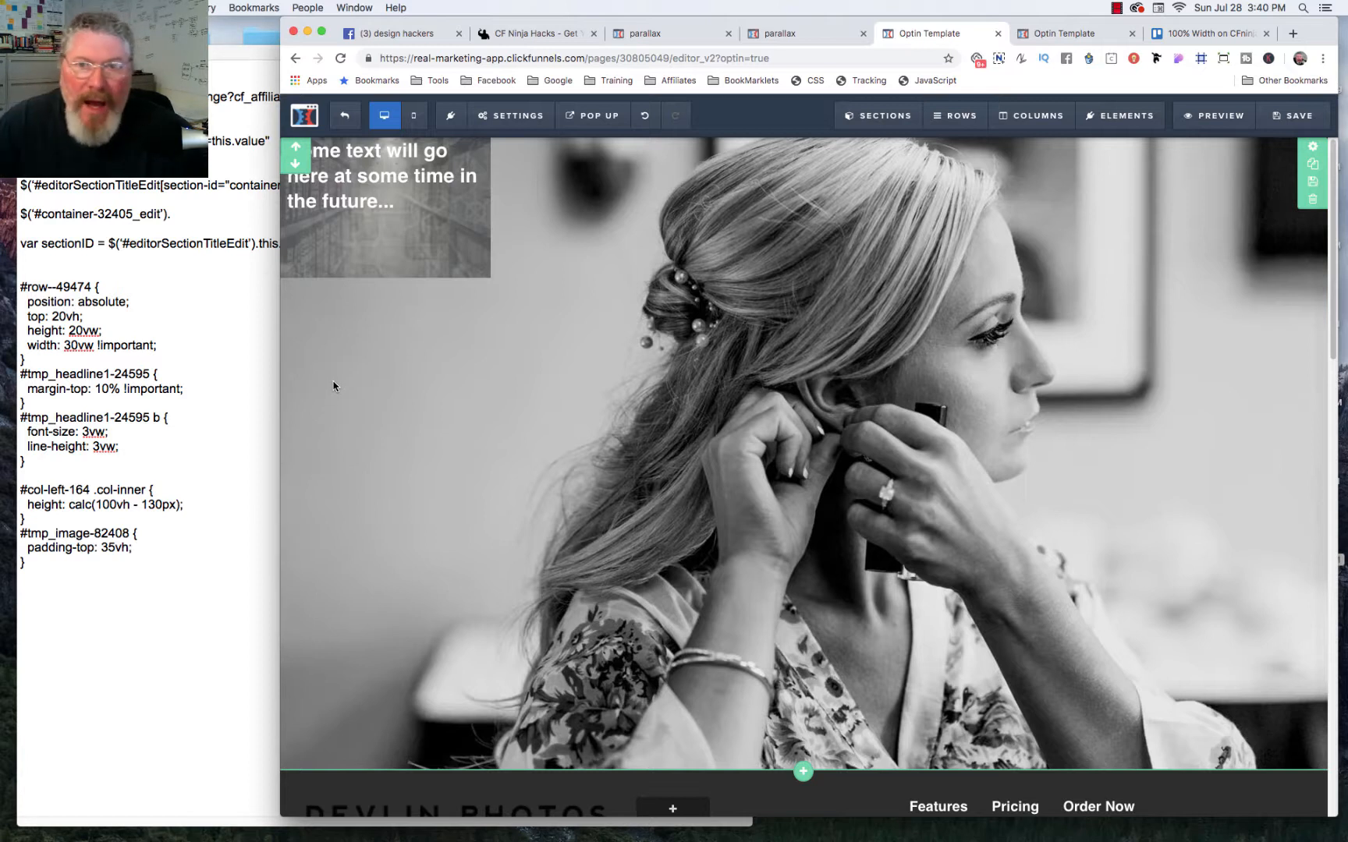
Step: Add position: absolute and top: 200px to the #row--69559 rule in the page's custom CSS
{"action": "left_click", "coordinate": [813, 81]}
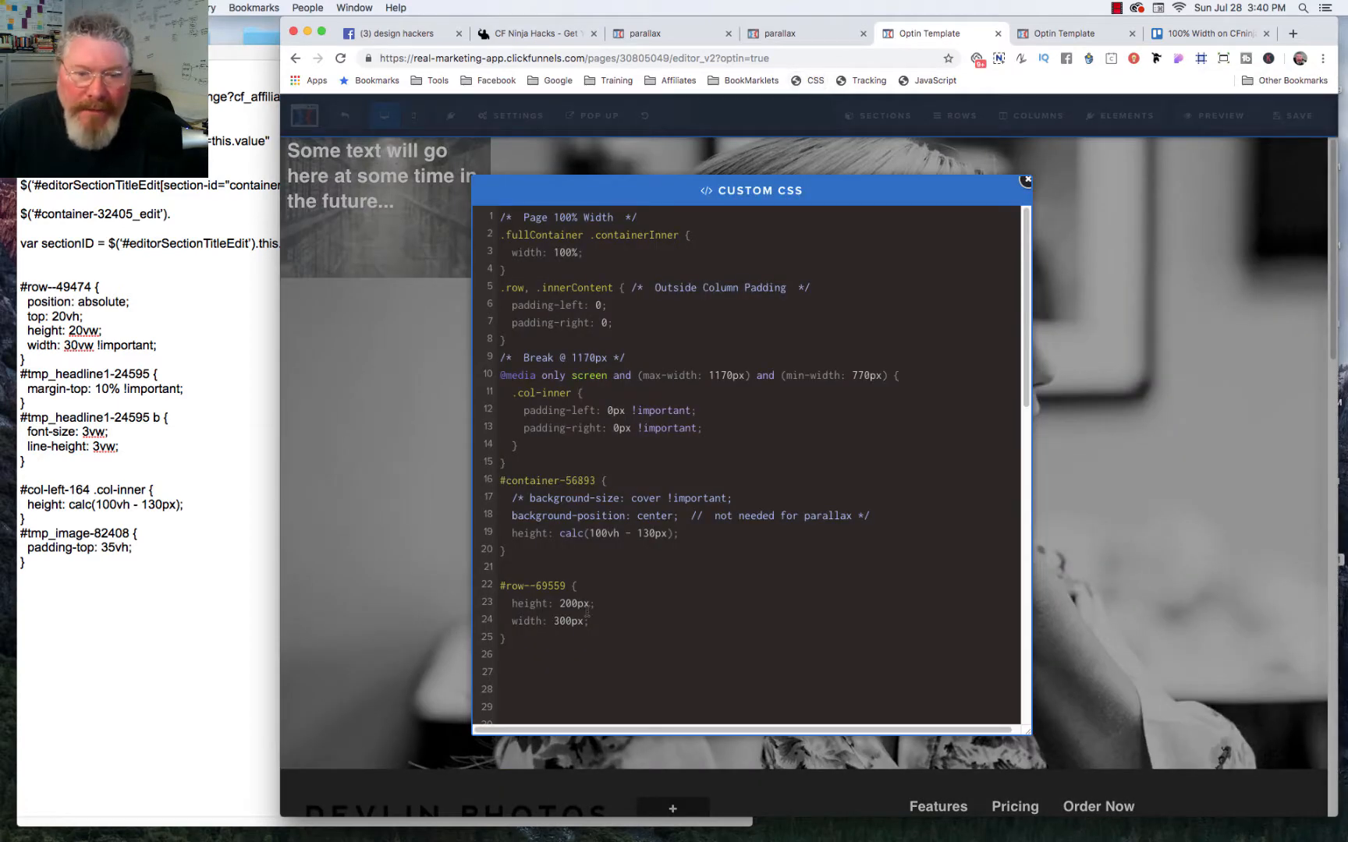
{"action": "left_click", "coordinate": [619, 593]}
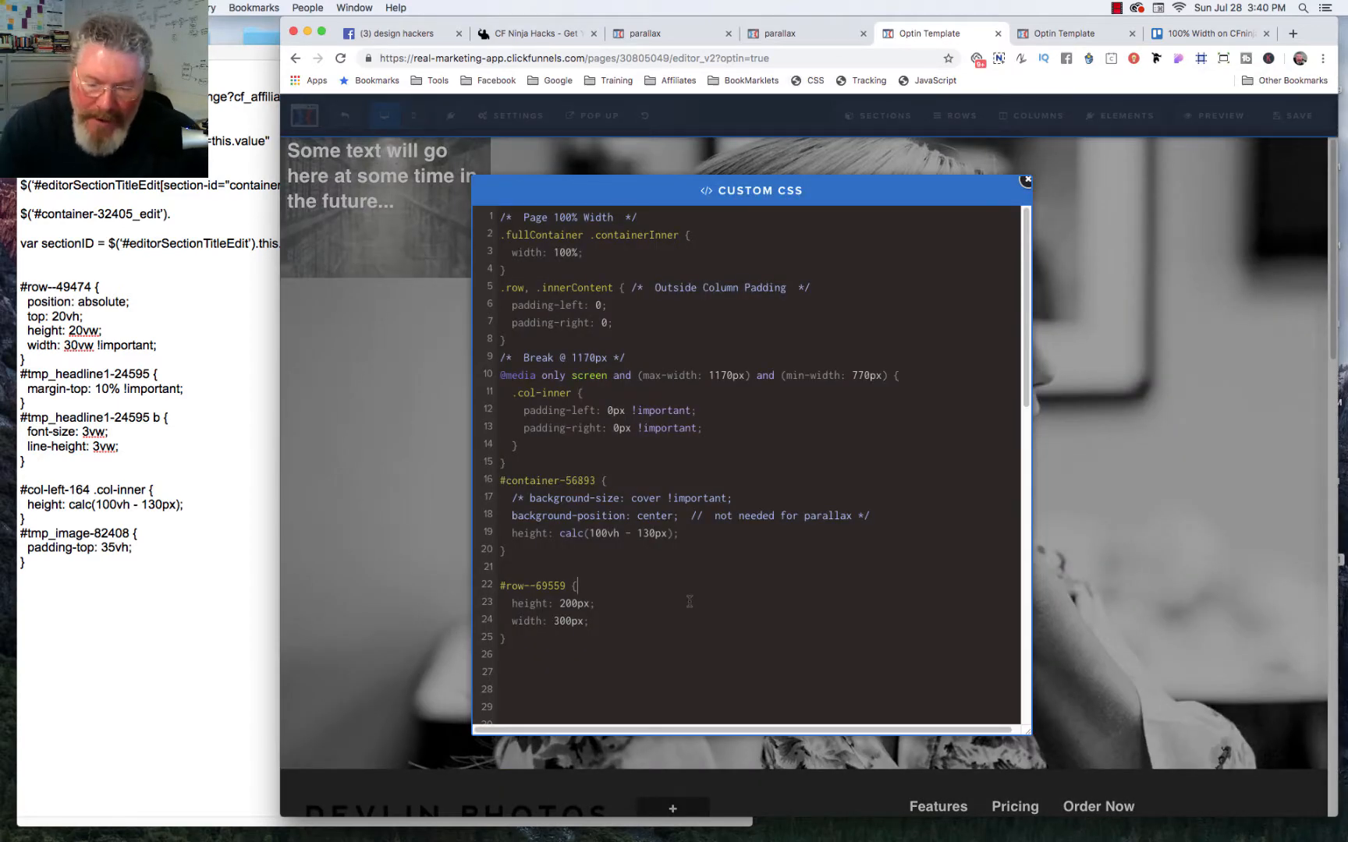
{"action": "key", "text": "Return"}
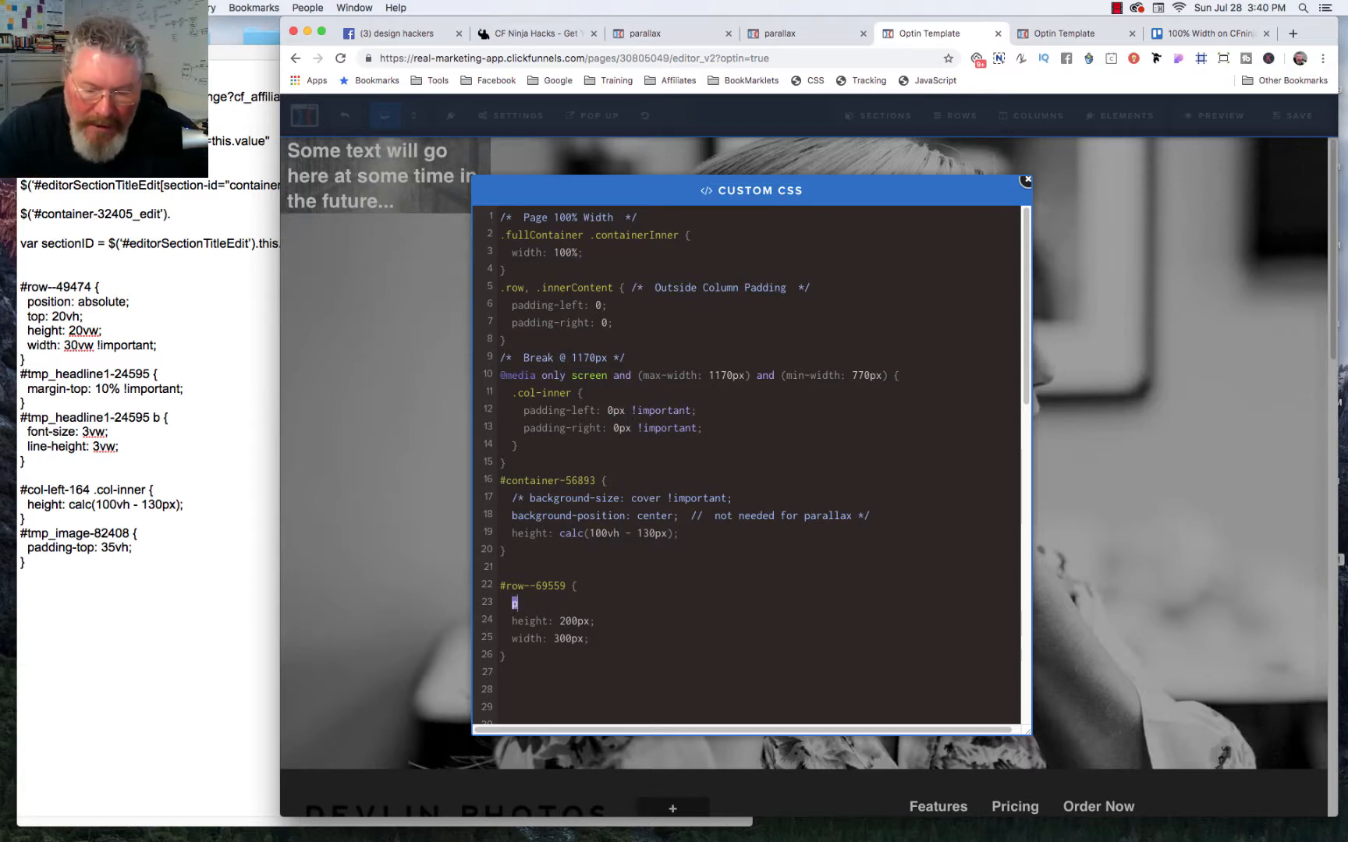
{"action": "type", "text": "post"}
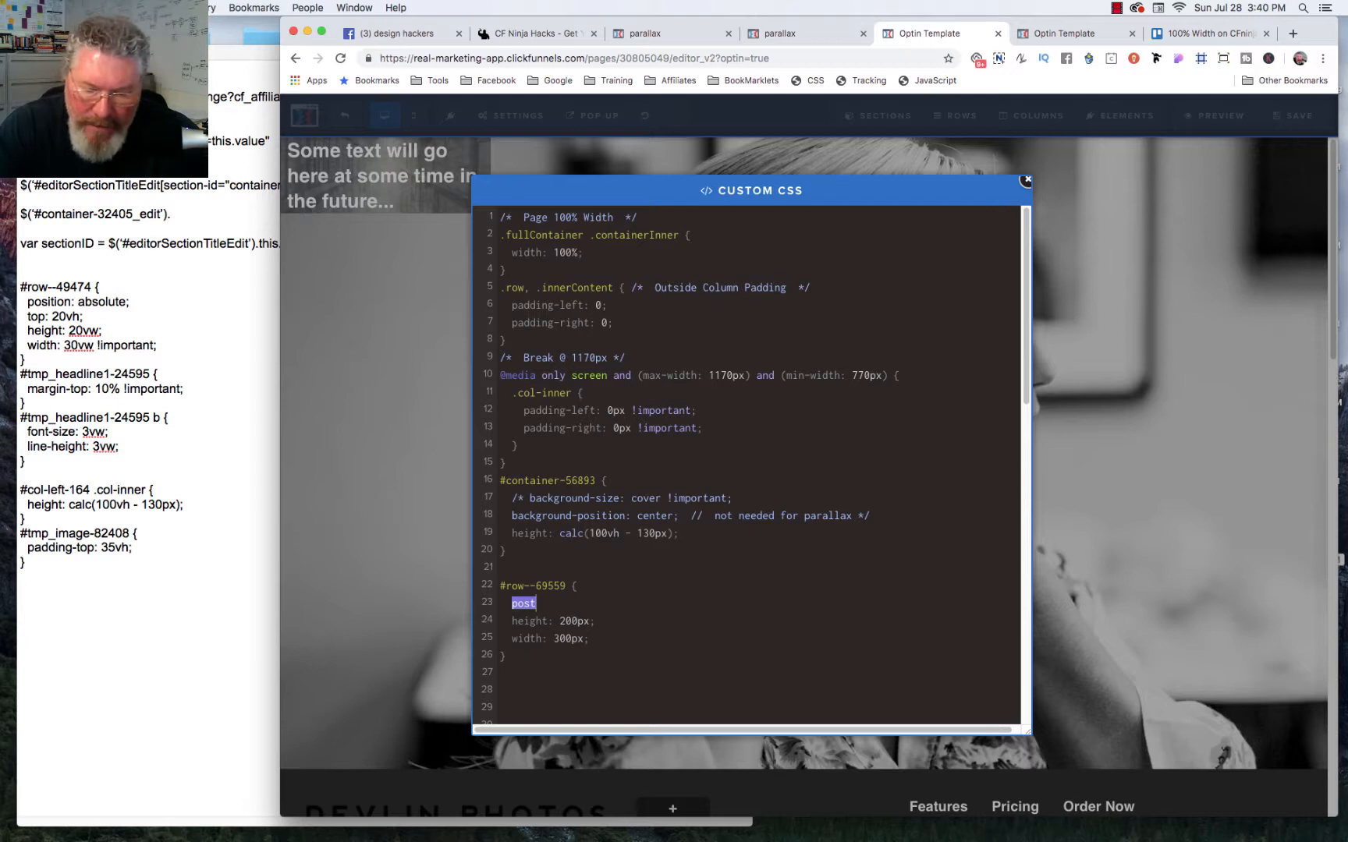
{"action": "type", "text": "tion"}
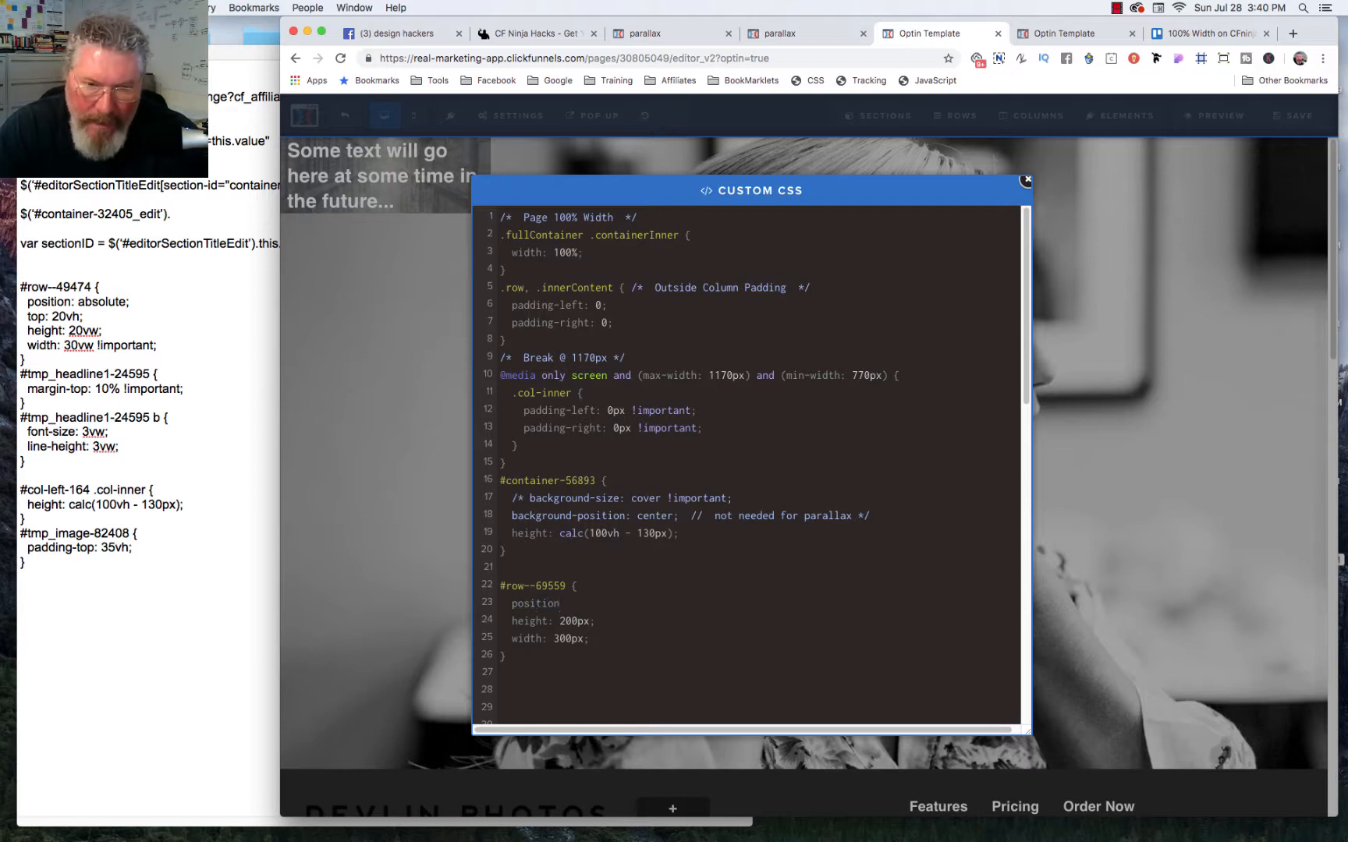
{"action": "type", "text": ": absol"}
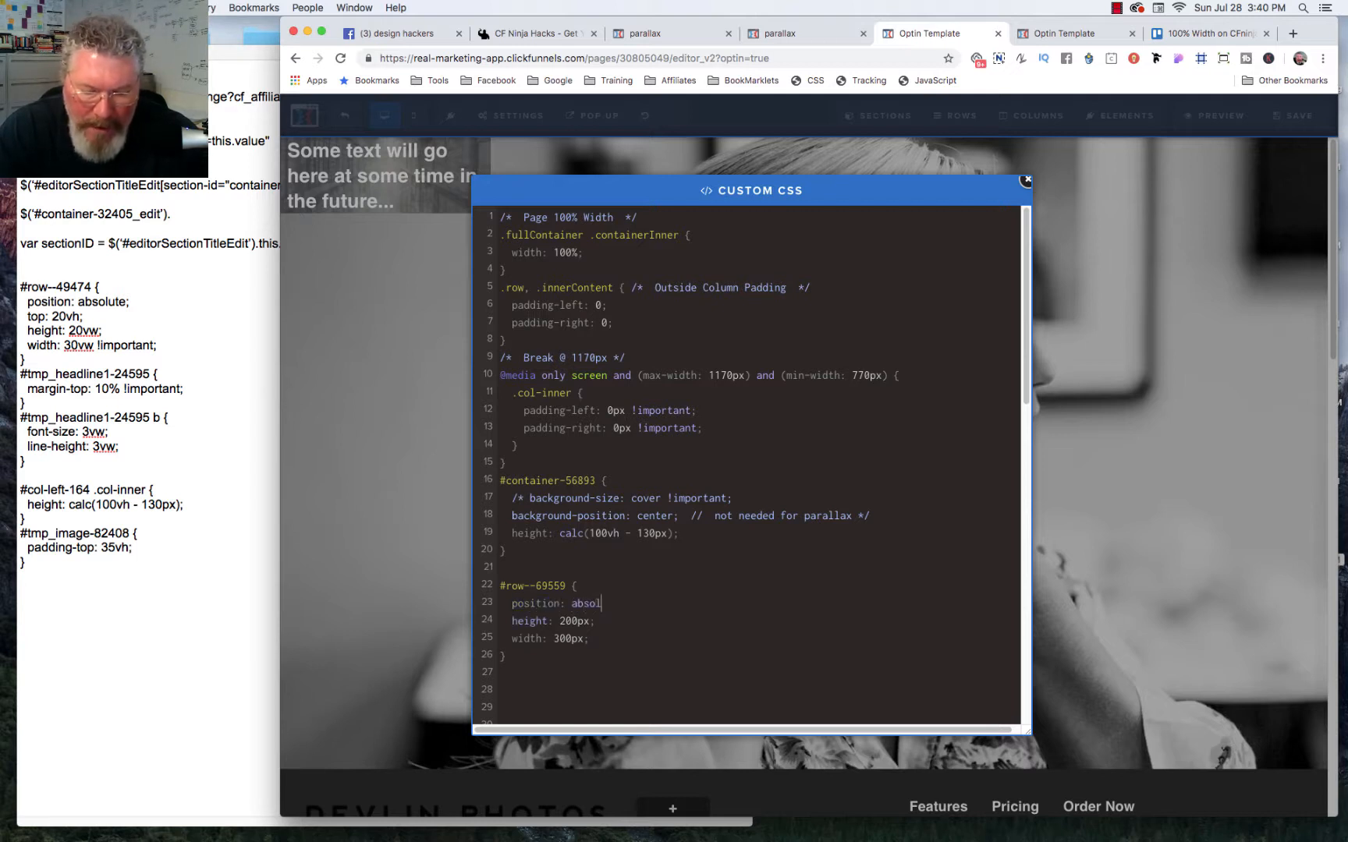
{"action": "type", "text": "ute;"}
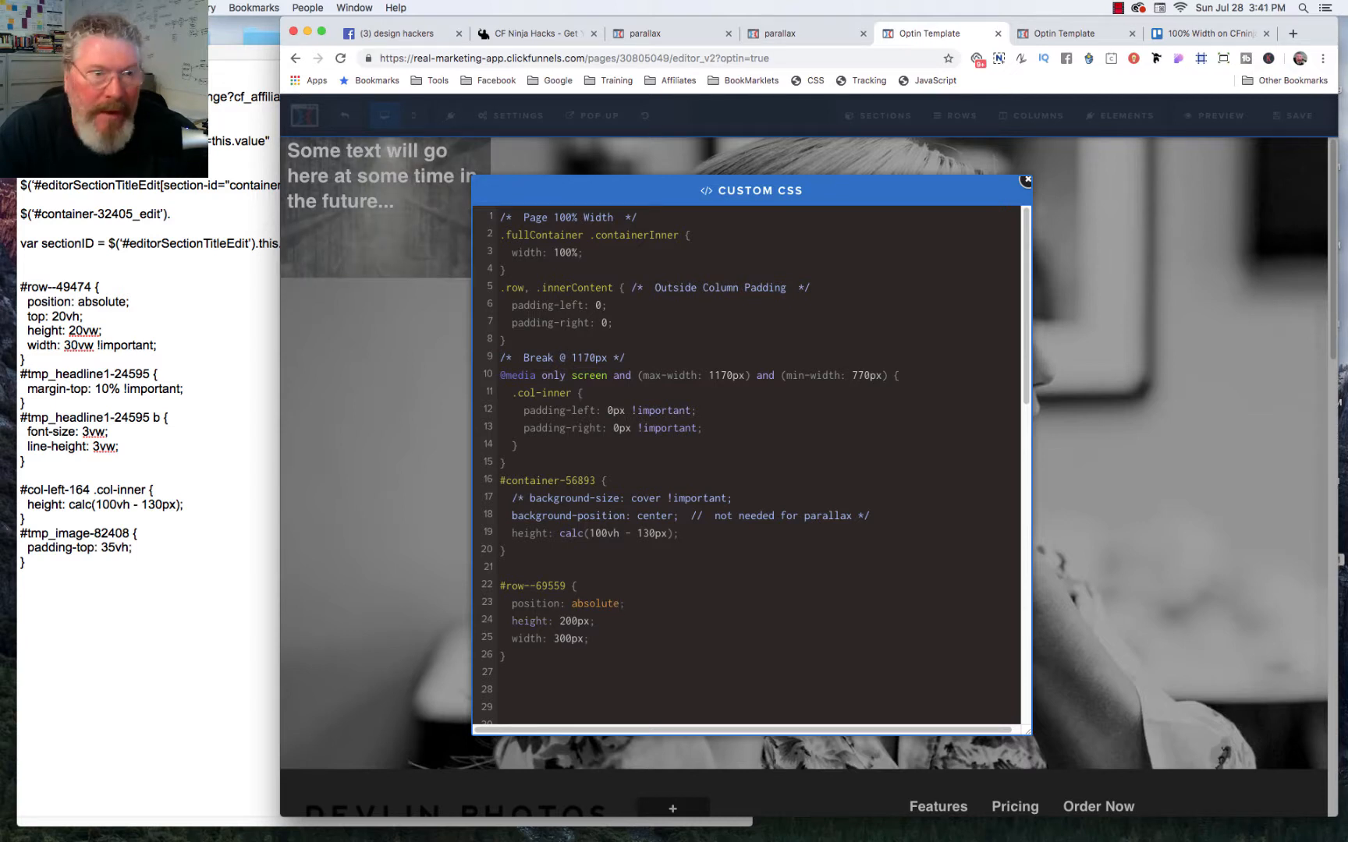
{"action": "key", "text": "Return"}
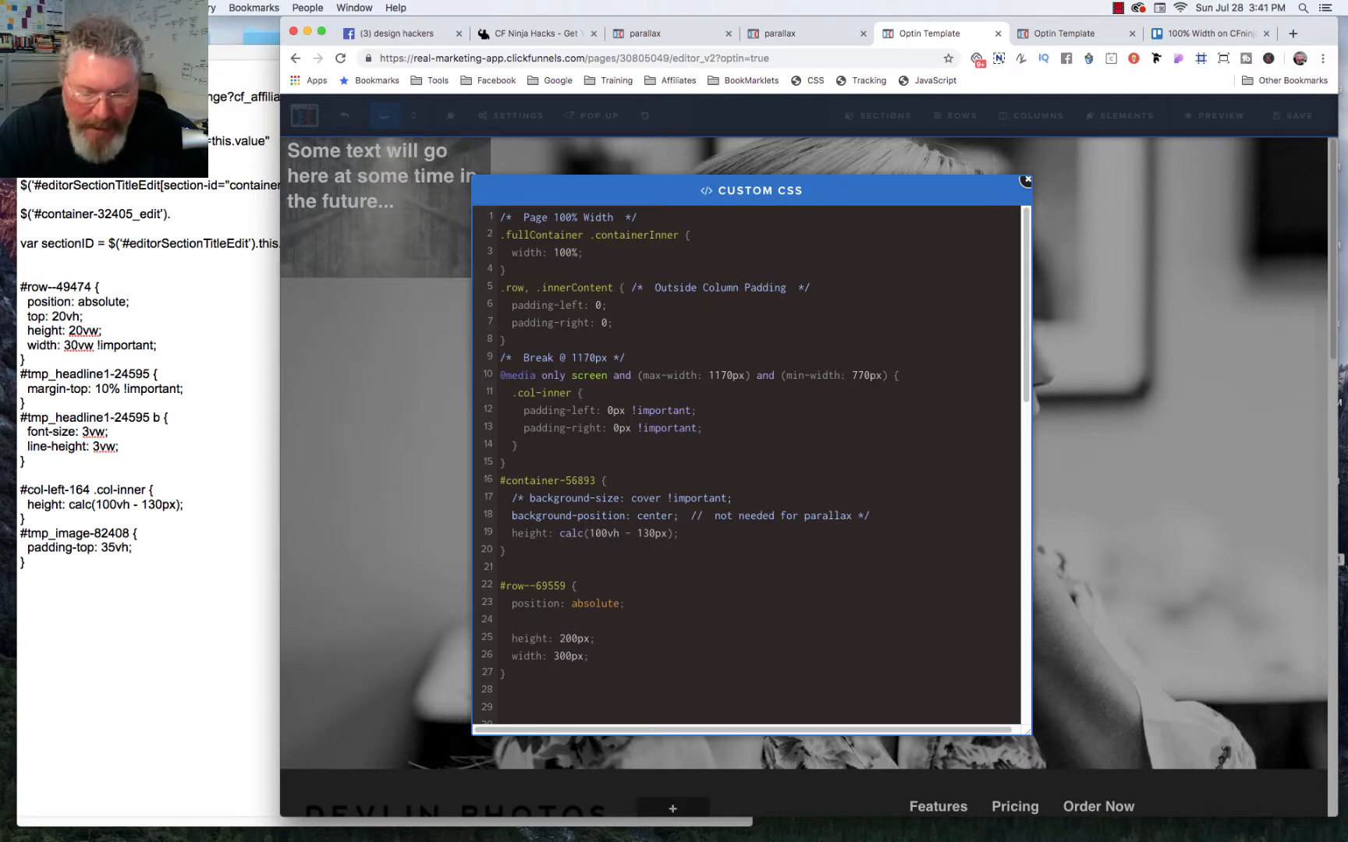
{"action": "type", "text": "top: 200px"}
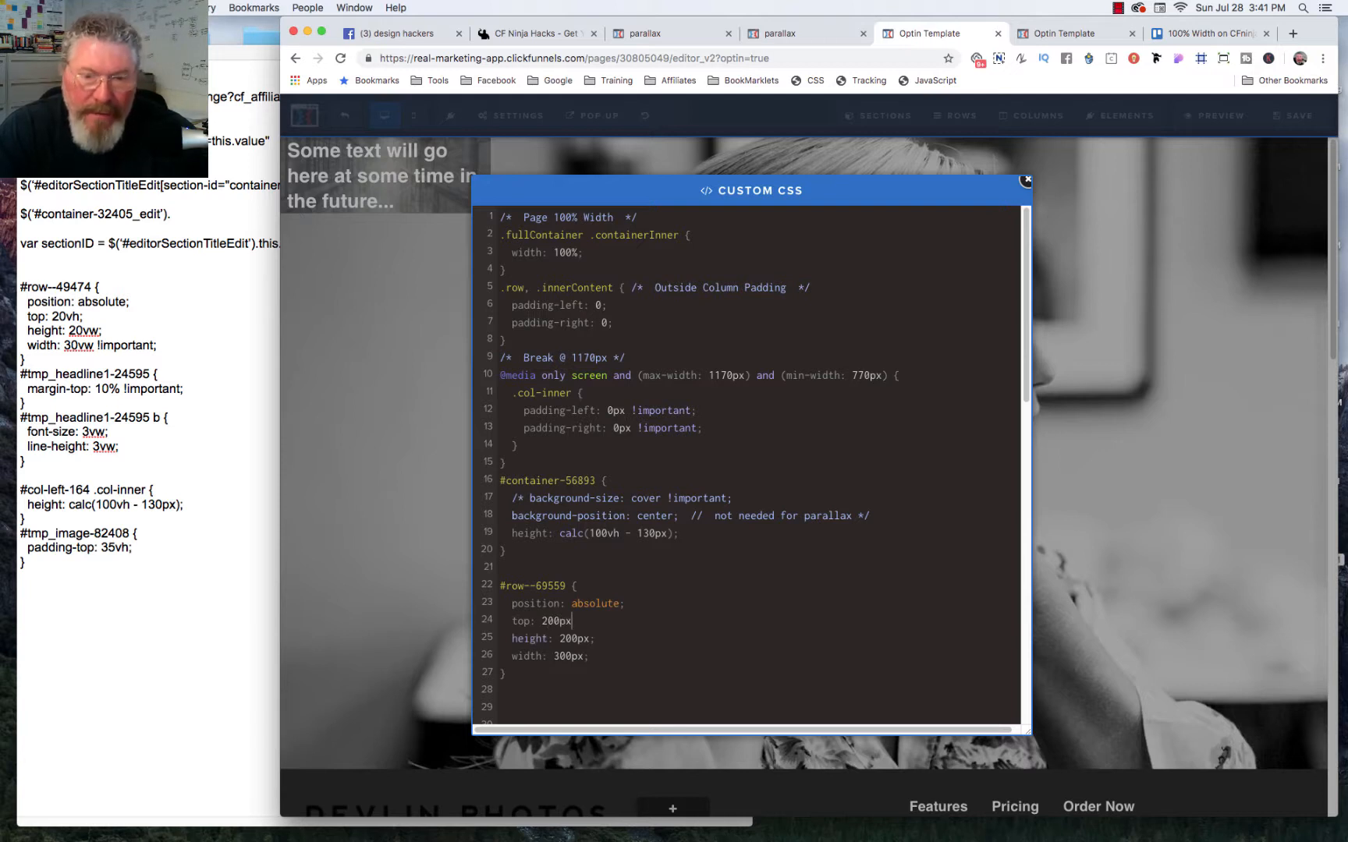
{"action": "type", "text": ";"}
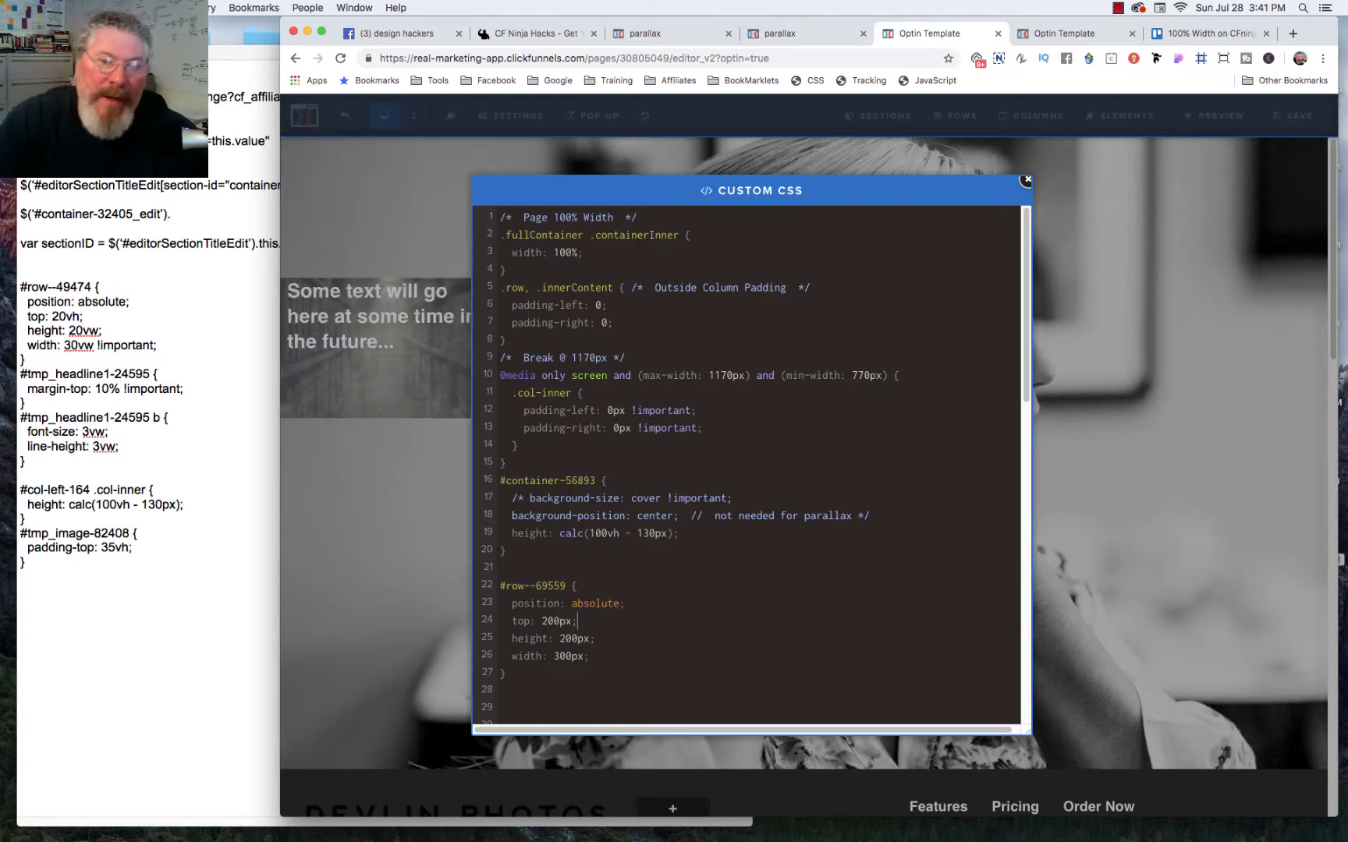
{"action": "left_click", "coordinate": [449, 541]}
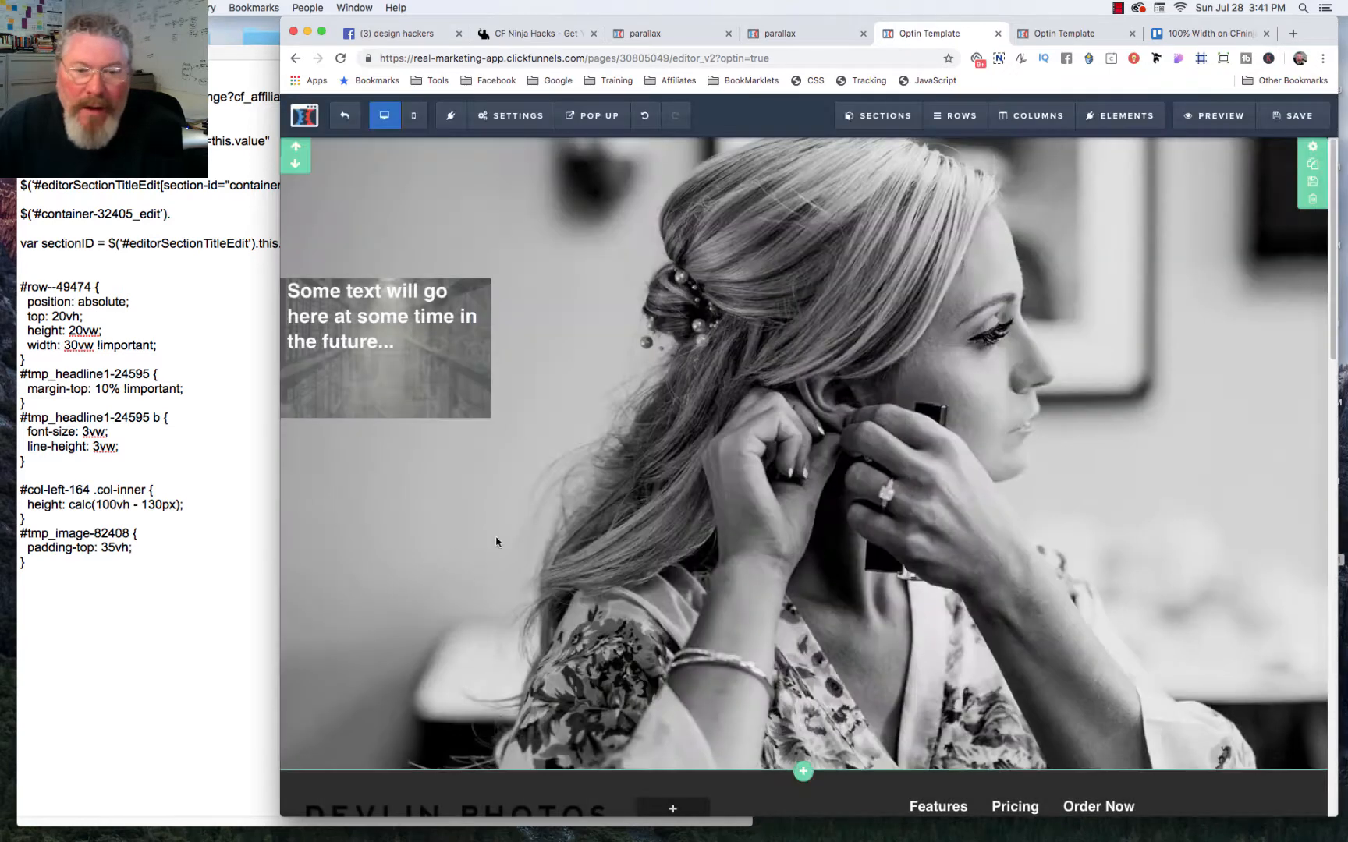
Step: Save the page, reload its live preview and resize the browser window to check the row's placement
{"action": "left_click", "coordinate": [1274, 117]}
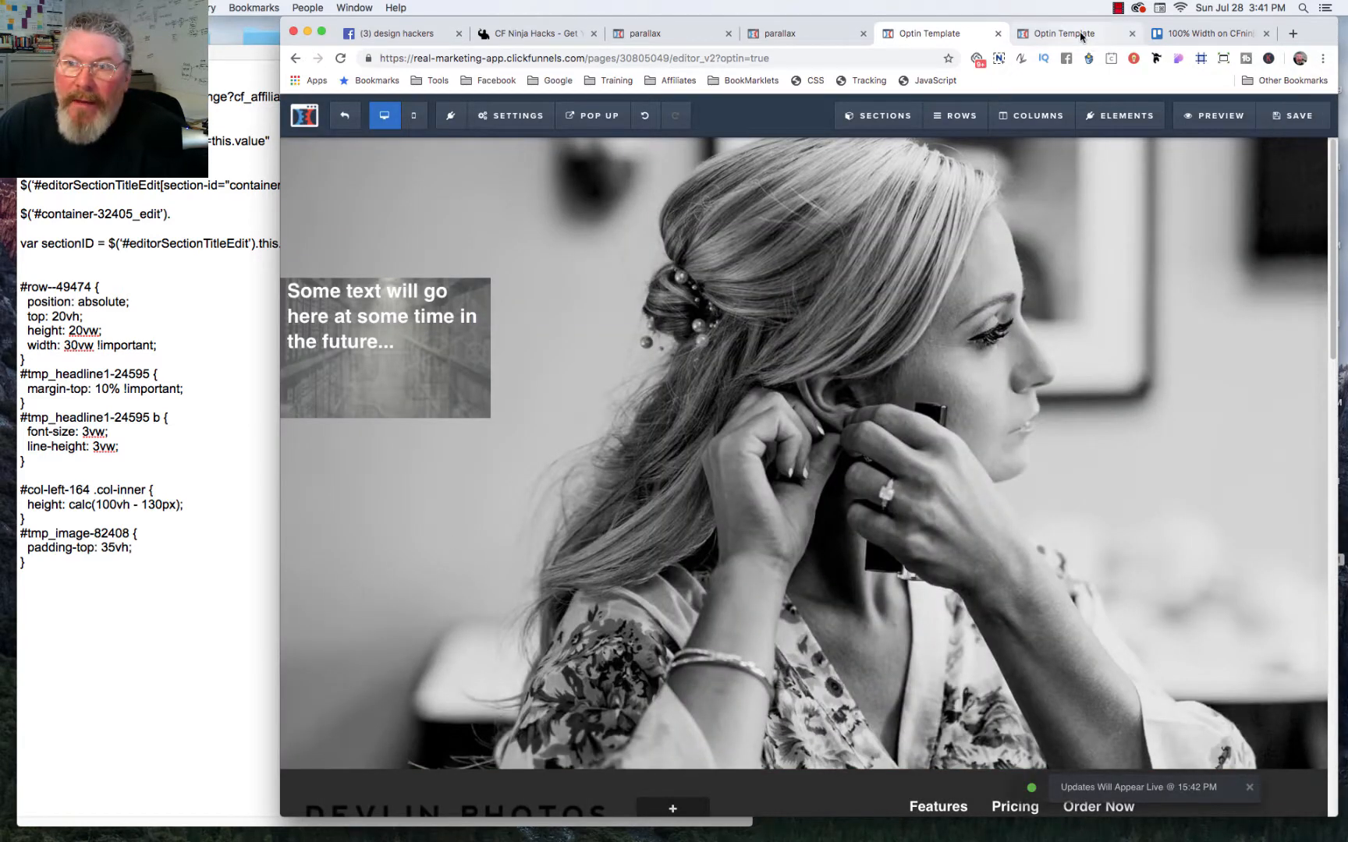
{"action": "left_click", "coordinate": [1081, 36]}
{"action": "key", "text": "super+r"}
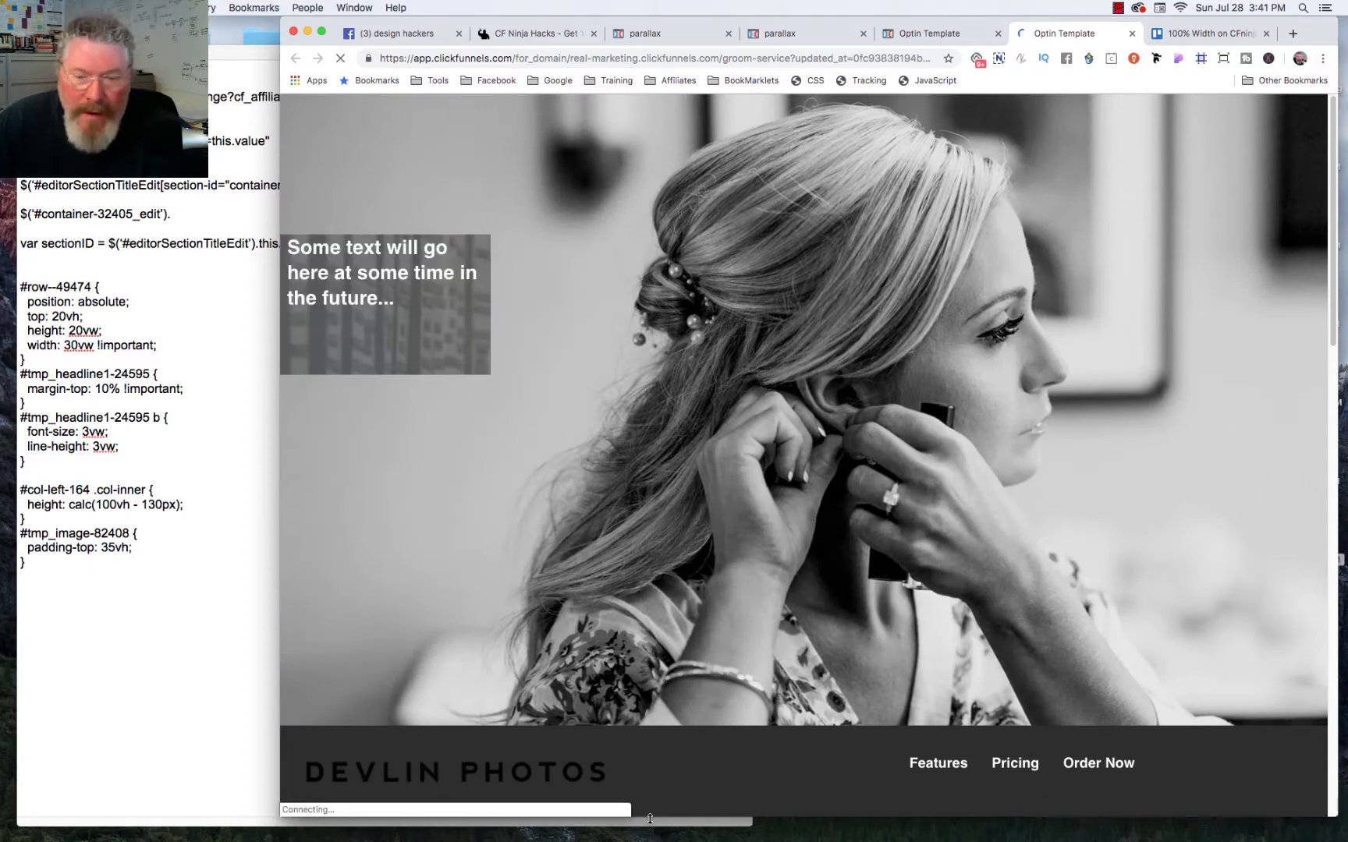
{"action": "left_click_drag", "start_coordinate": [649, 818], "coordinate": [700, 819]}
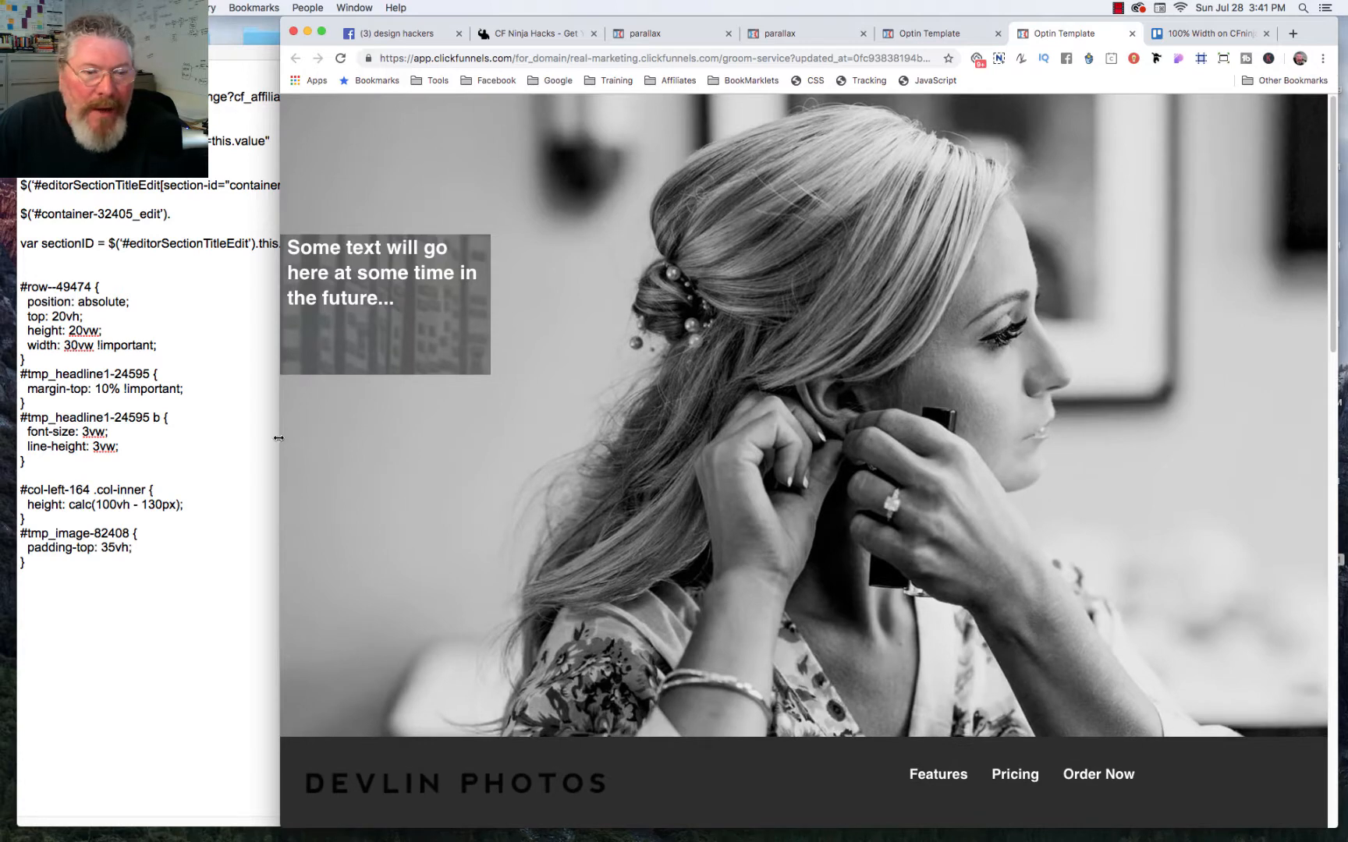
{"action": "mouse_move", "coordinate": [278, 438]}
{"action": "left_mouse_down"}
{"action": "mouse_move", "coordinate": [547, 441]}
{"action": "mouse_move", "coordinate": [254, 439]}
{"action": "left_mouse_up"}
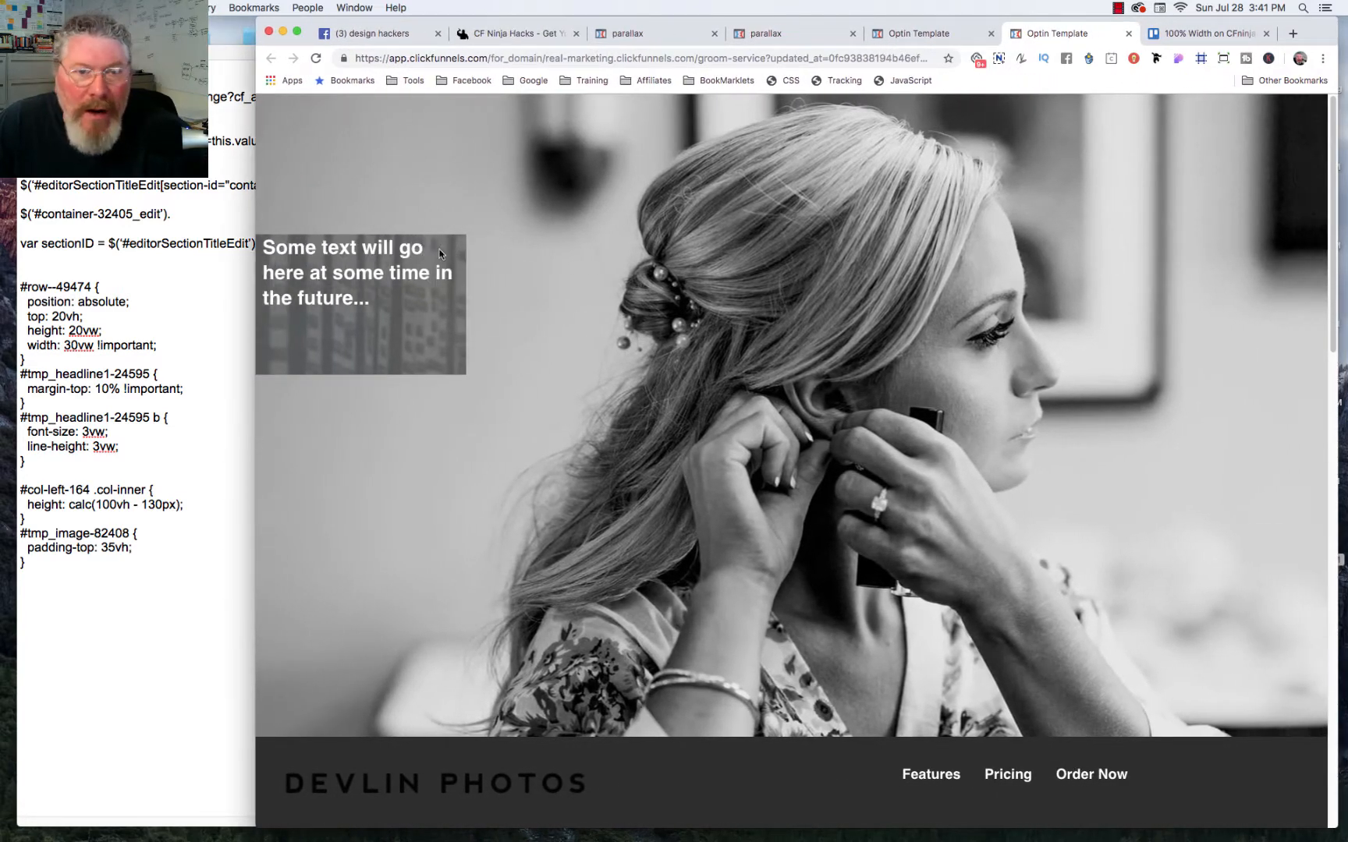
Step: Back in the page editor, set the headline row's background image position to Fill 100% Width & Height
{"action": "left_click", "coordinate": [918, 33]}
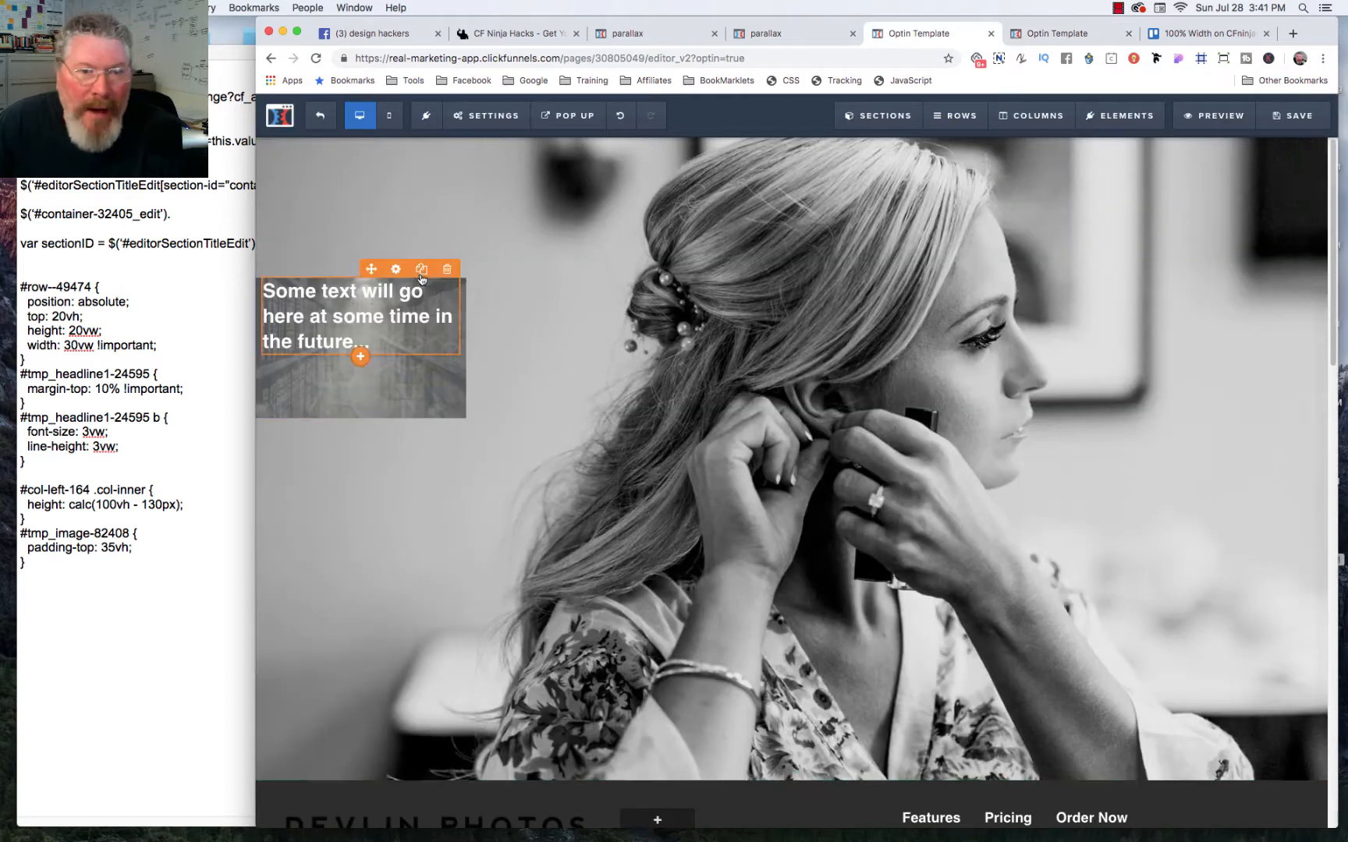
{"action": "mouse_move", "coordinate": [426, 266]}
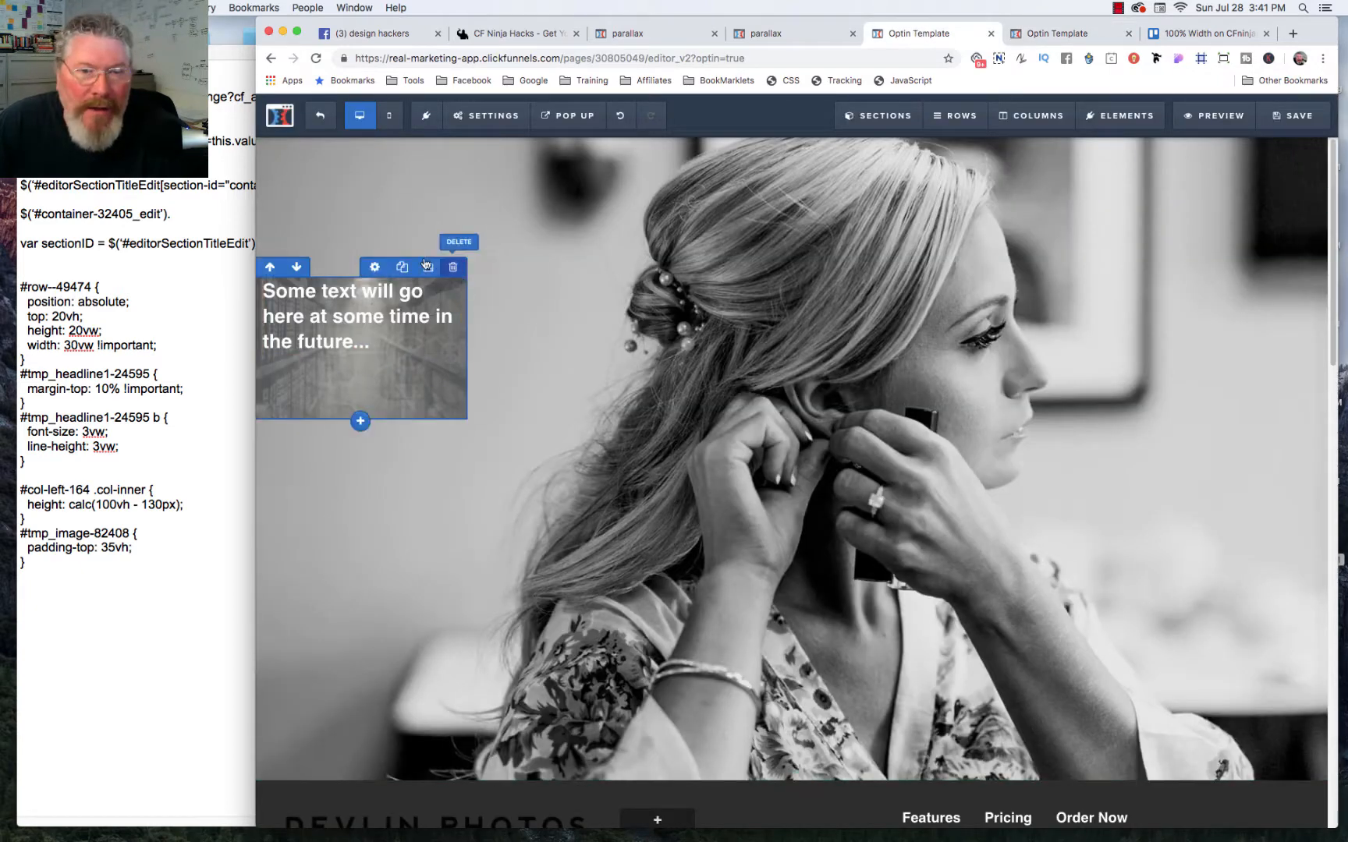
{"action": "left_click", "coordinate": [375, 268]}
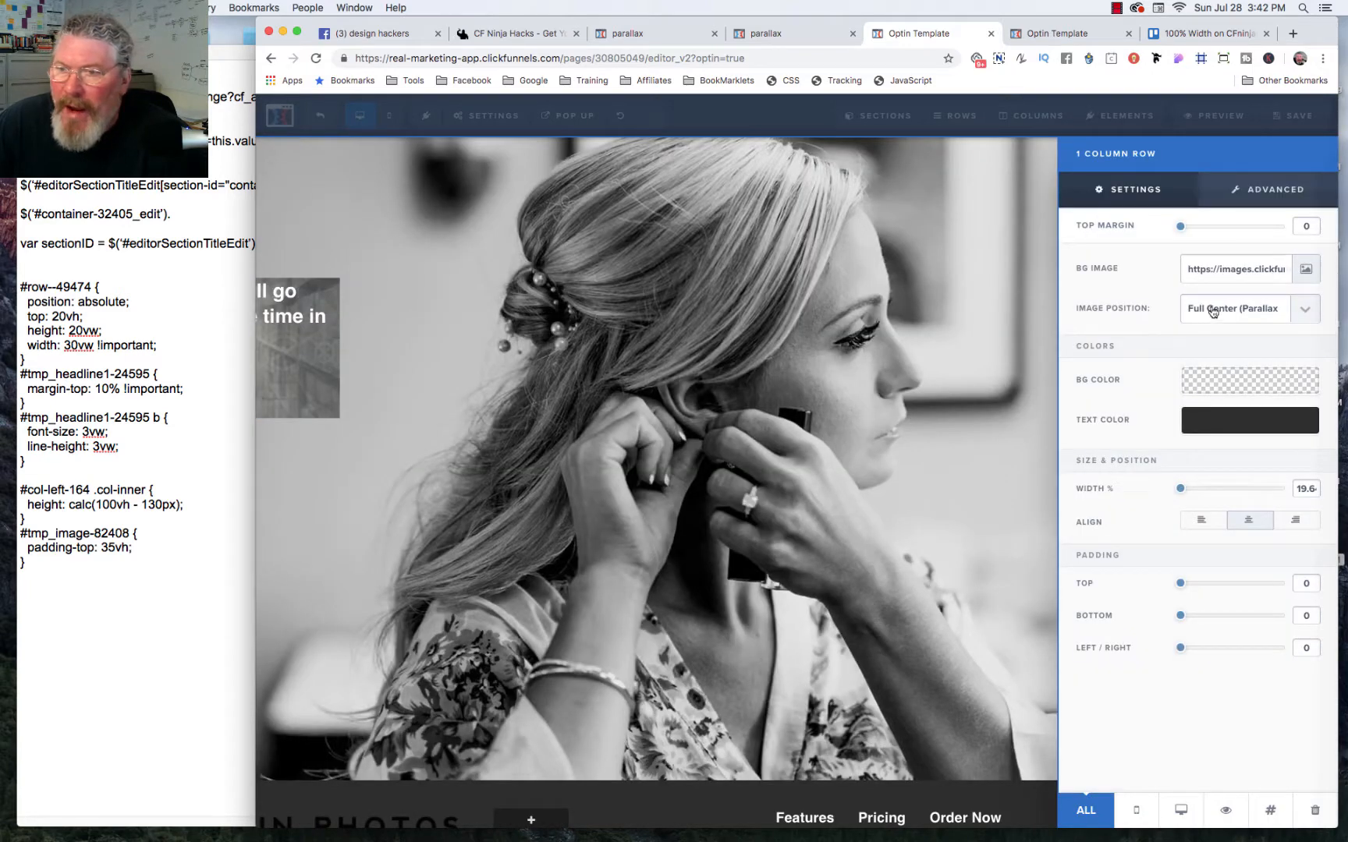
{"action": "left_click", "coordinate": [1212, 311]}
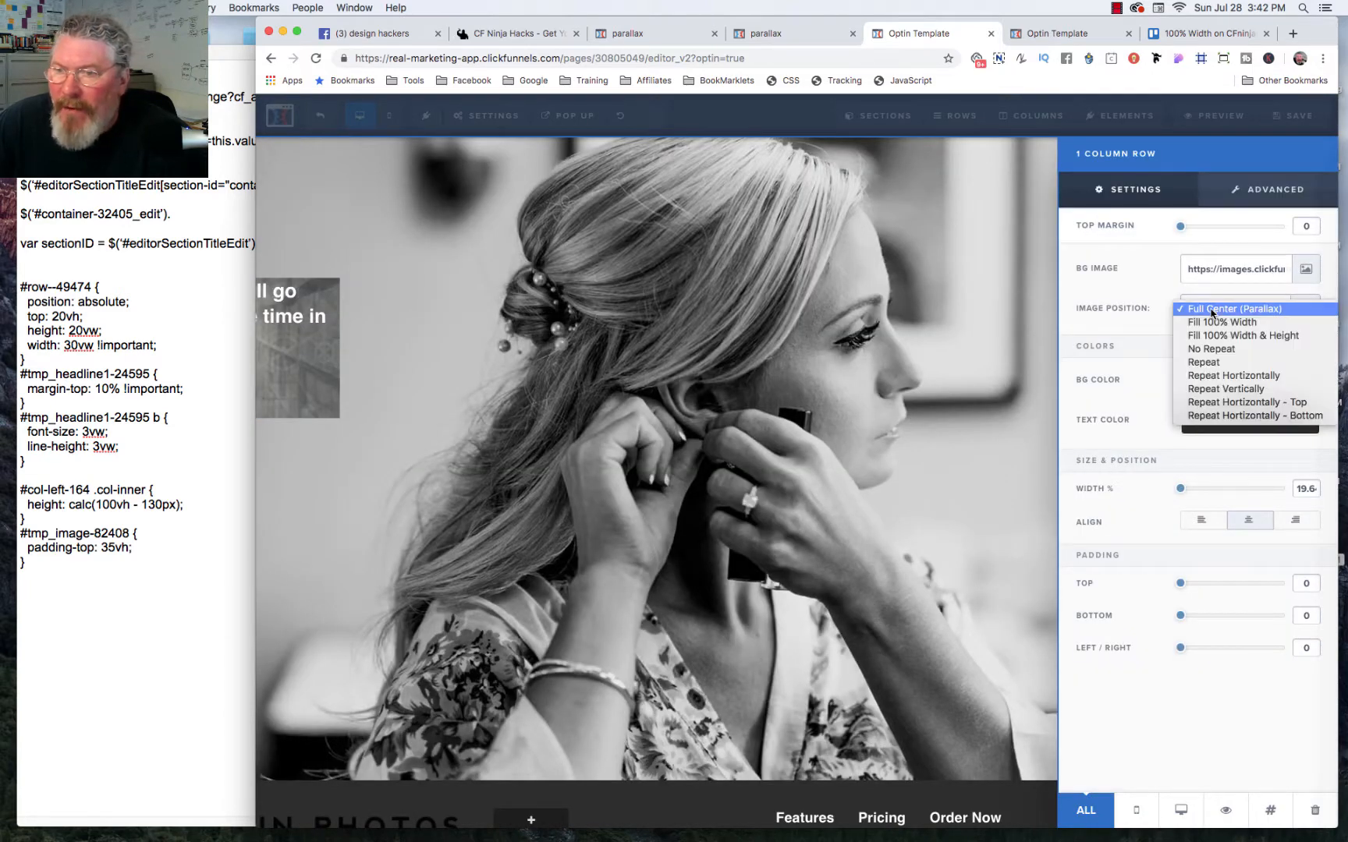
{"action": "left_click", "coordinate": [1206, 352]}
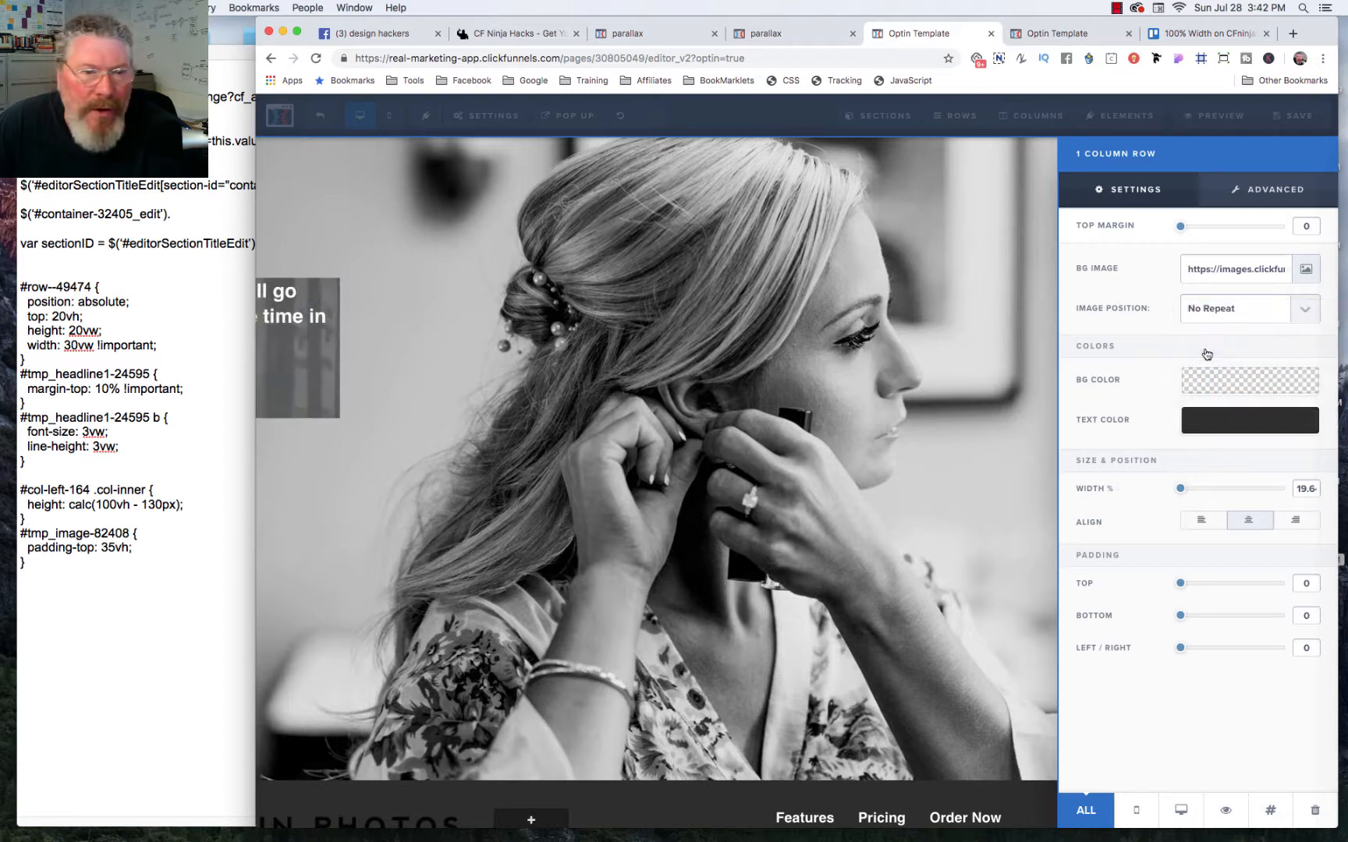
{"action": "left_click", "coordinate": [1220, 309]}
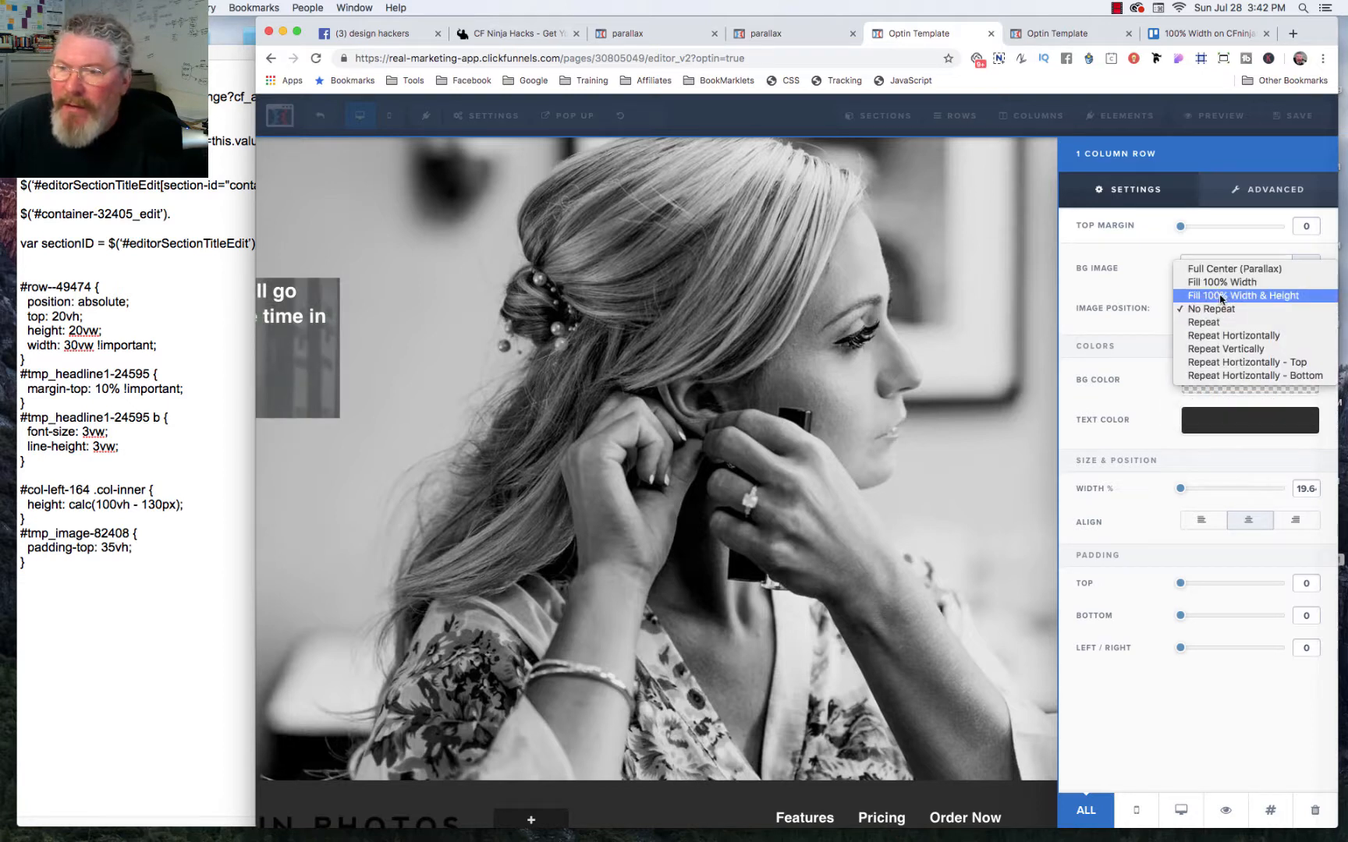
{"action": "left_click", "coordinate": [1222, 296]}
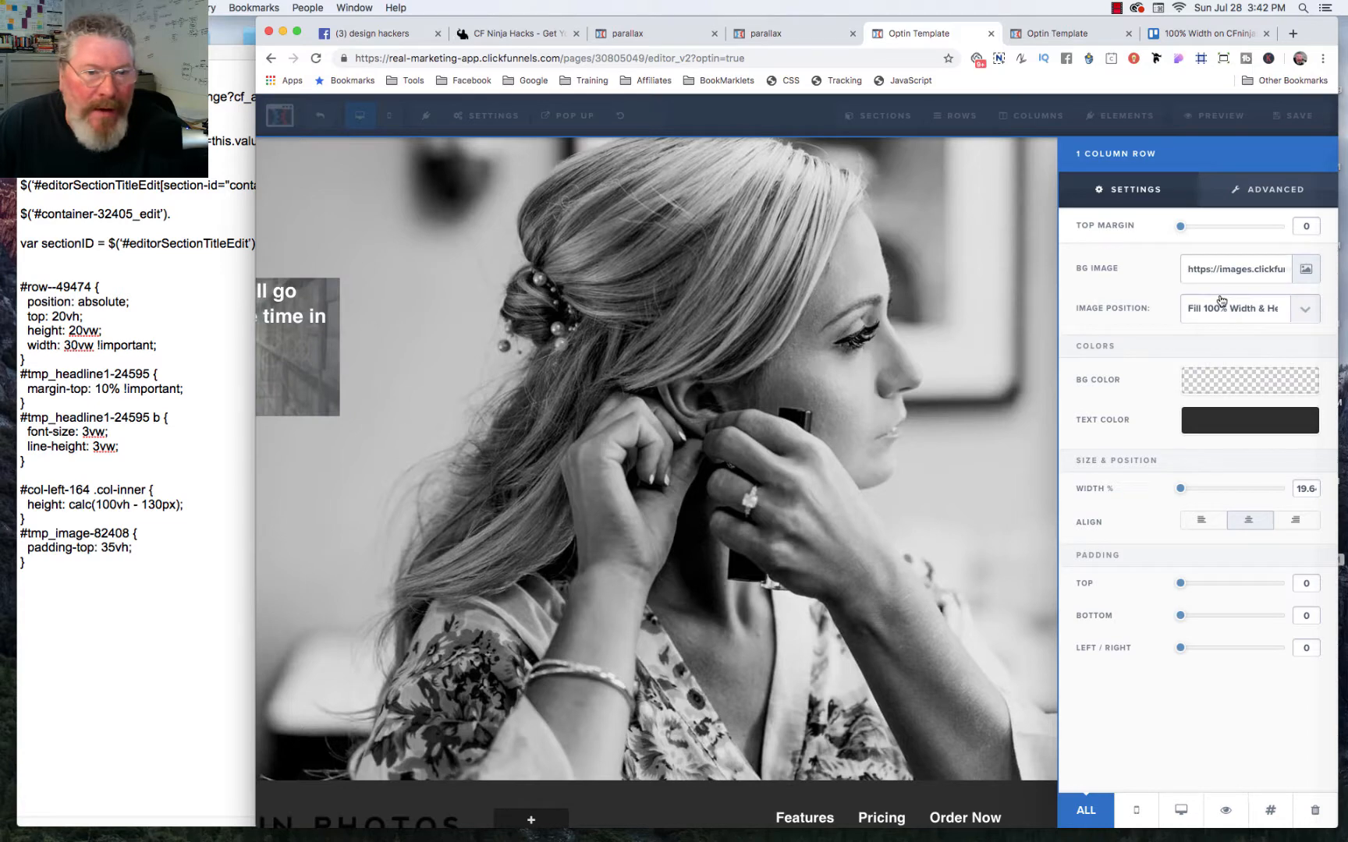
{"action": "left_click", "coordinate": [479, 393]}
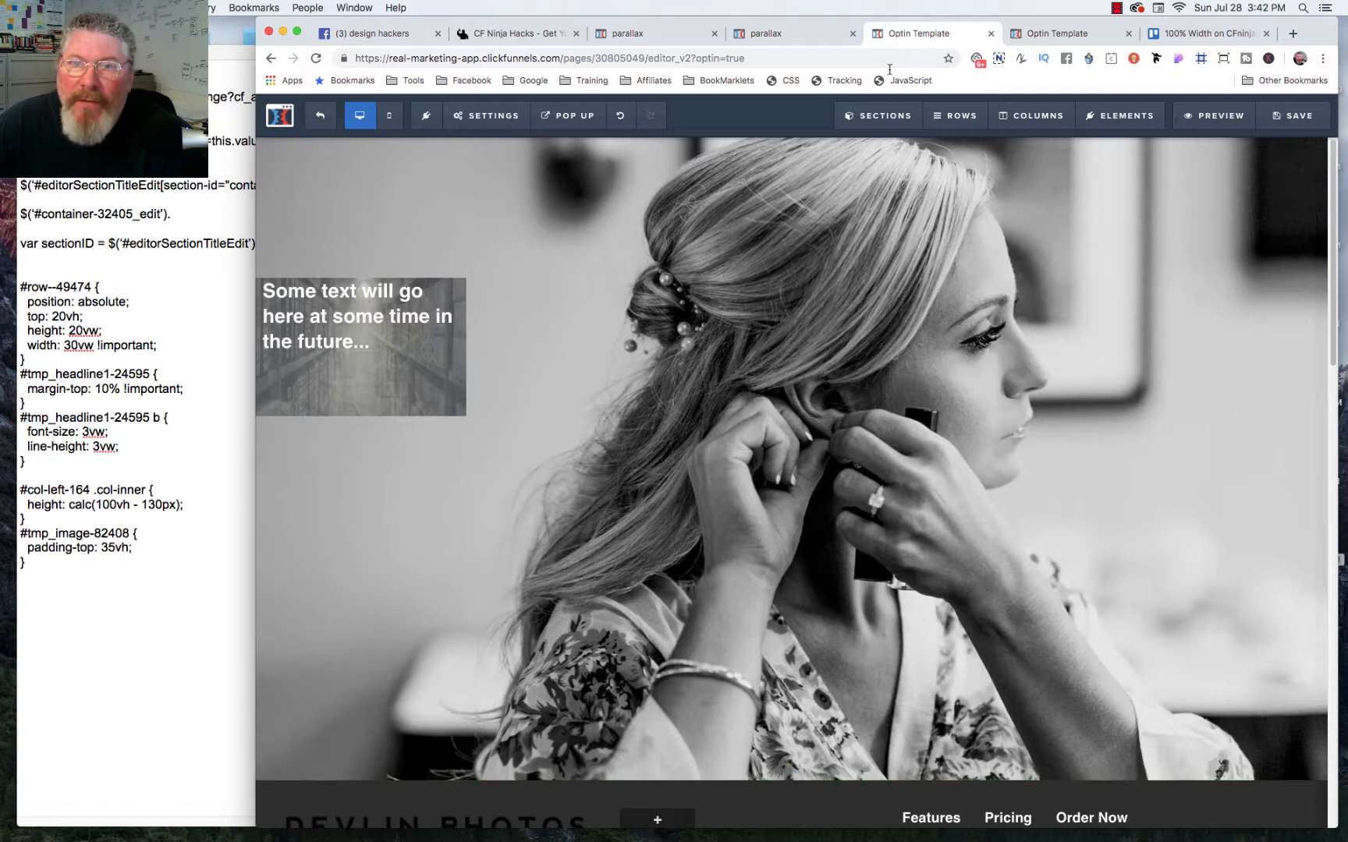
Step: In the custom CSS, change the #row--69559 rule to top: 20vh, height: 20vh and width: 30vh
{"action": "left_click", "coordinate": [782, 81]}
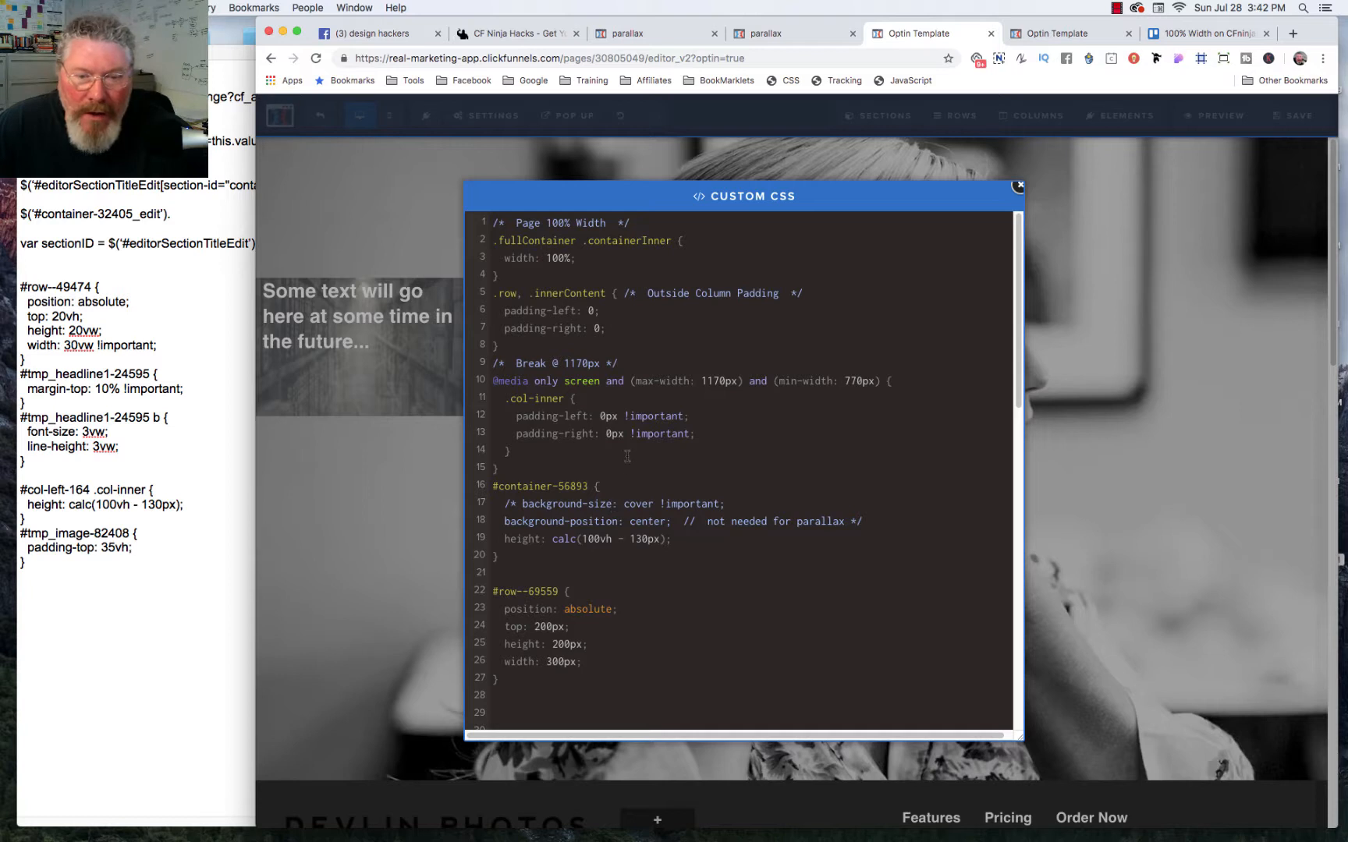
{"action": "scroll", "coordinate": [627, 456], "scroll_direction": "down", "scroll_amount": 2}
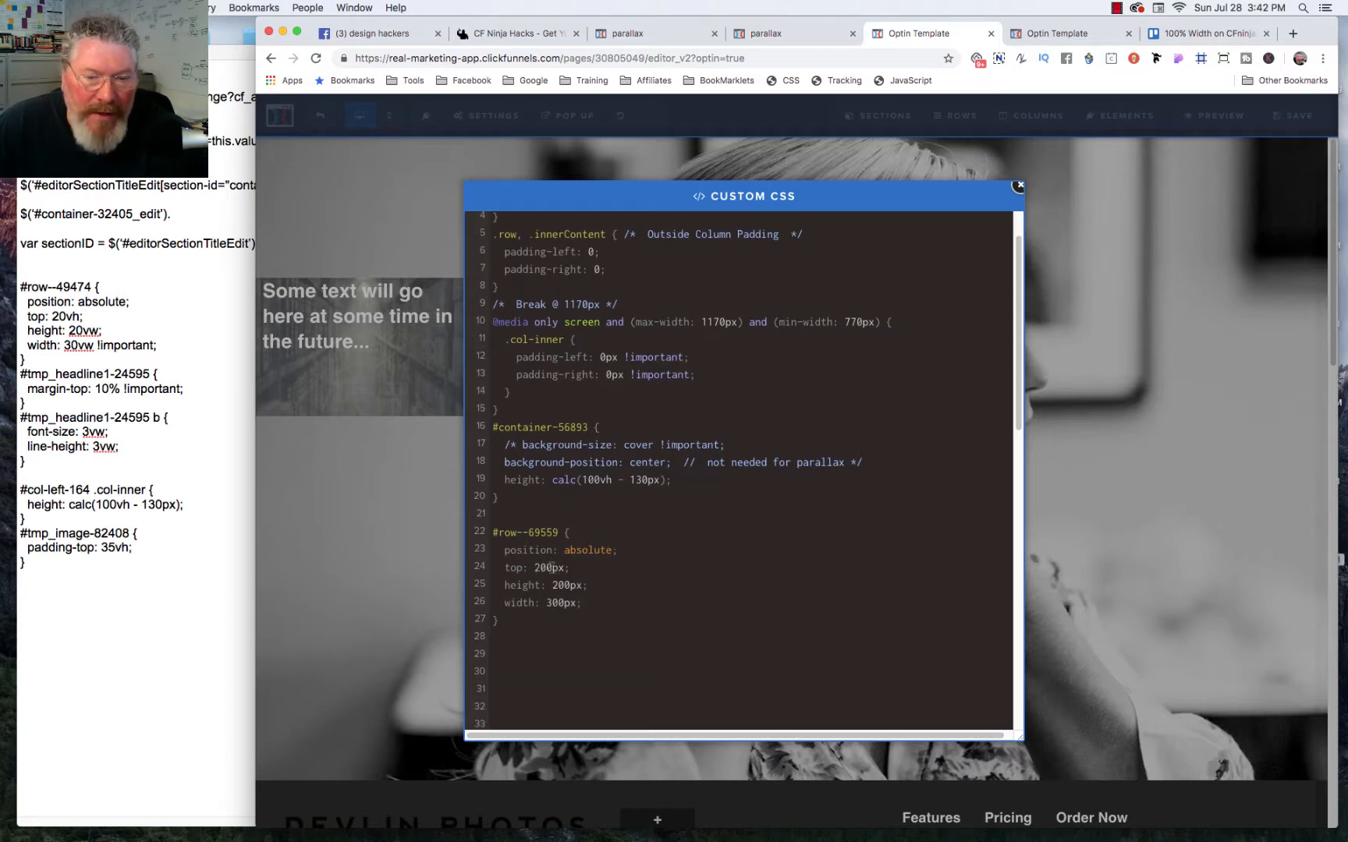
{"action": "left_click_drag", "start_coordinate": [547, 568], "coordinate": [565, 567]}
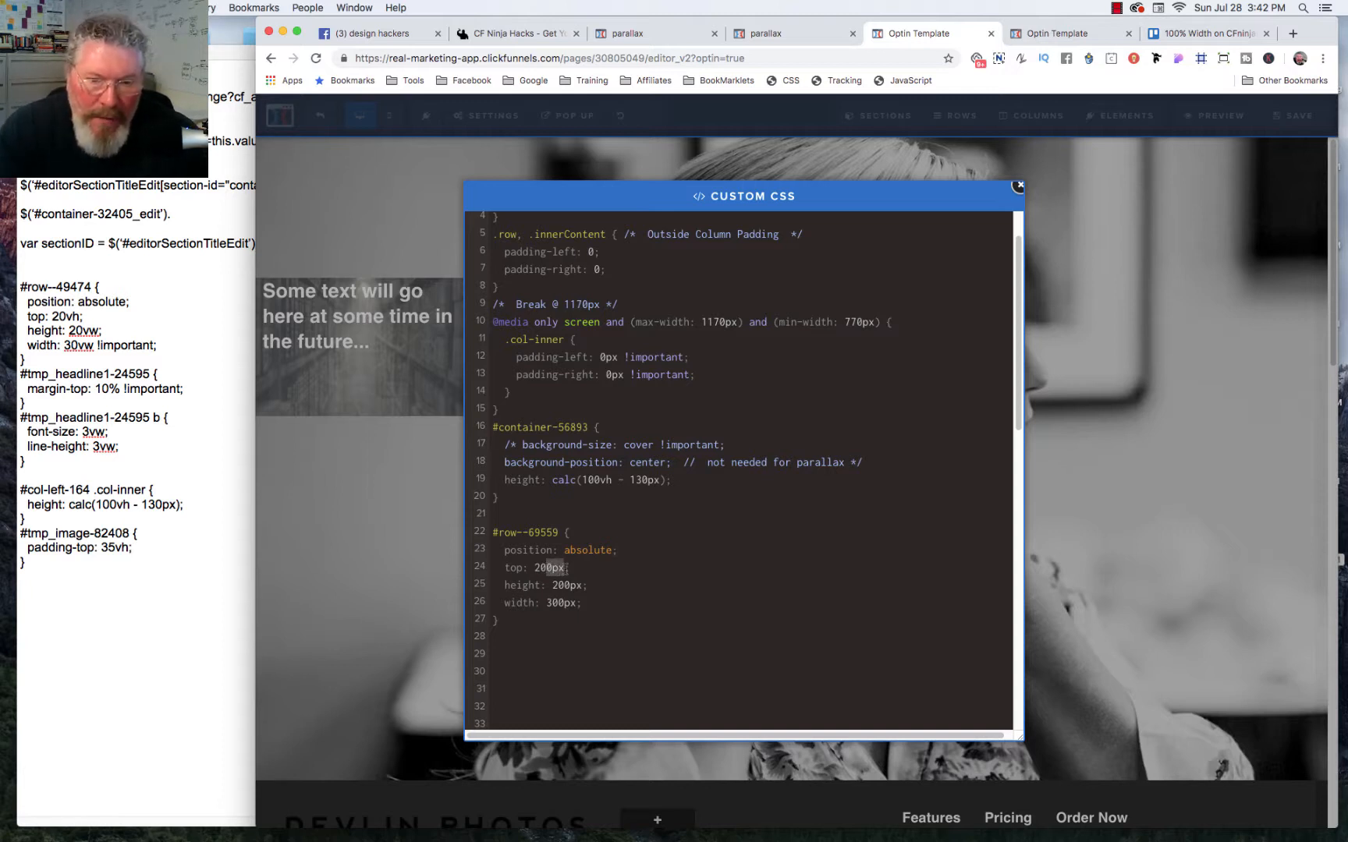
{"action": "type", "text": "vh"}
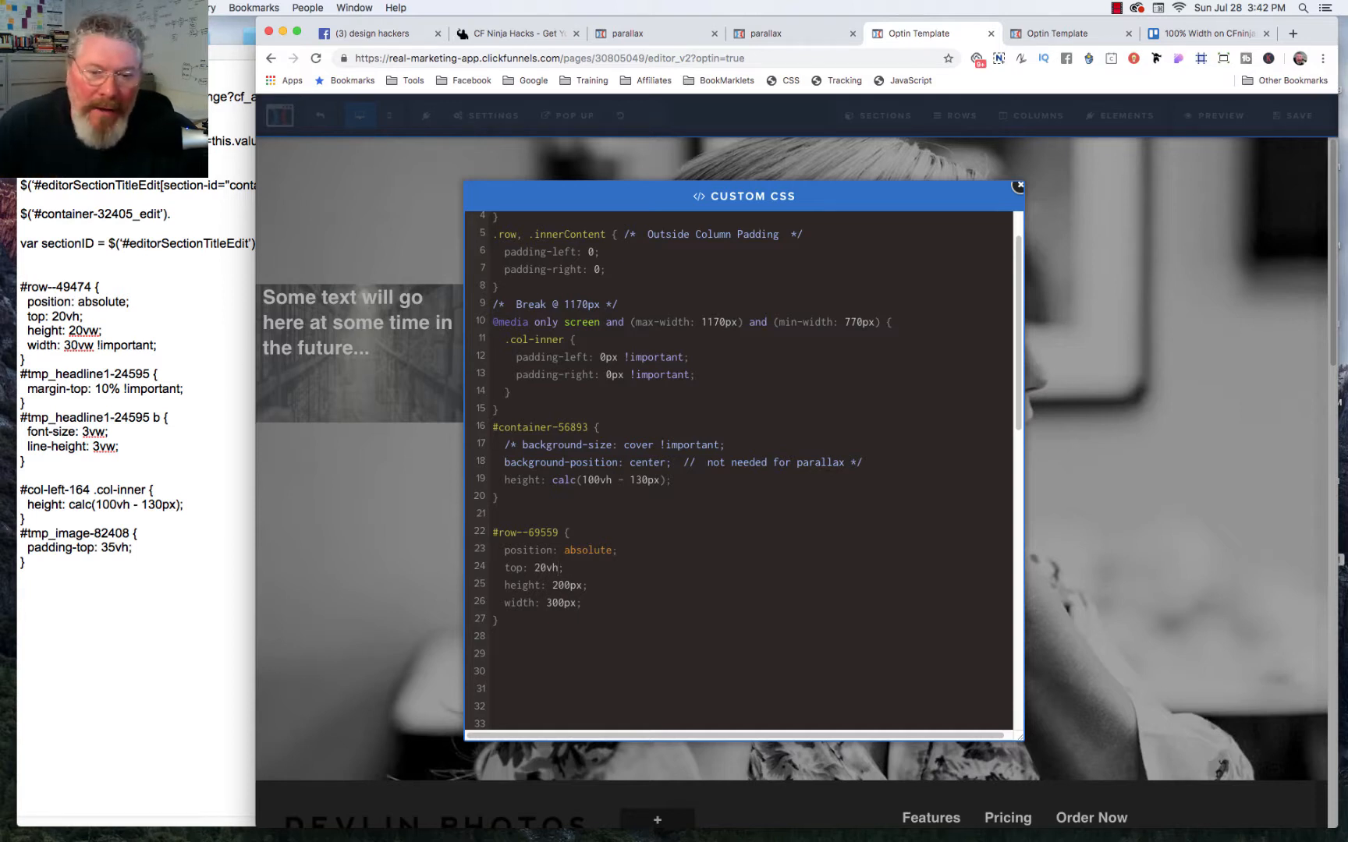
{"action": "left_click_drag", "start_coordinate": [566, 585], "coordinate": [585, 585]}
{"action": "type", "text": "vh"}
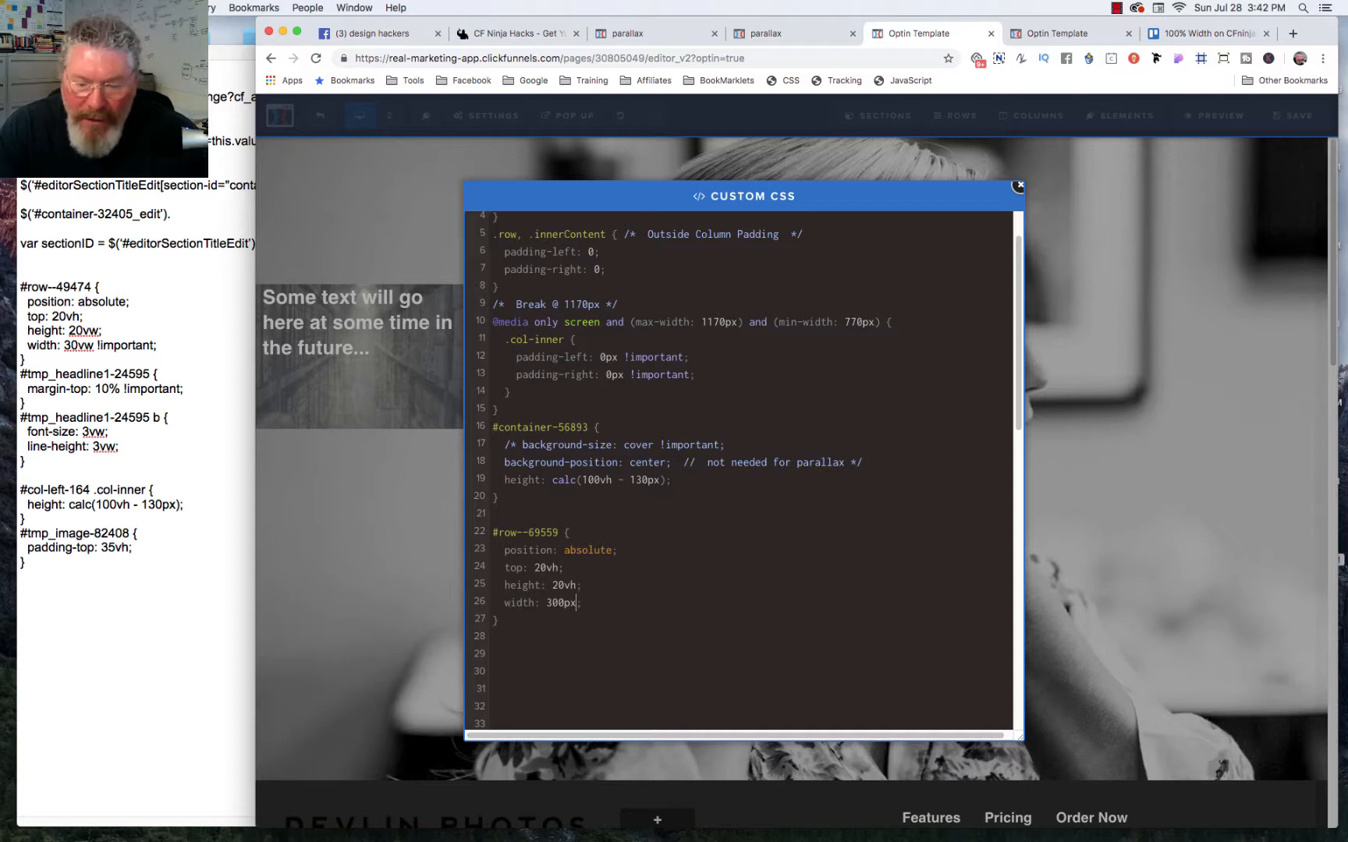
{"action": "key", "text": "BackSpace"}
{"action": "key", "text": "BackSpace"}
{"action": "key", "text": "BackSpace"}
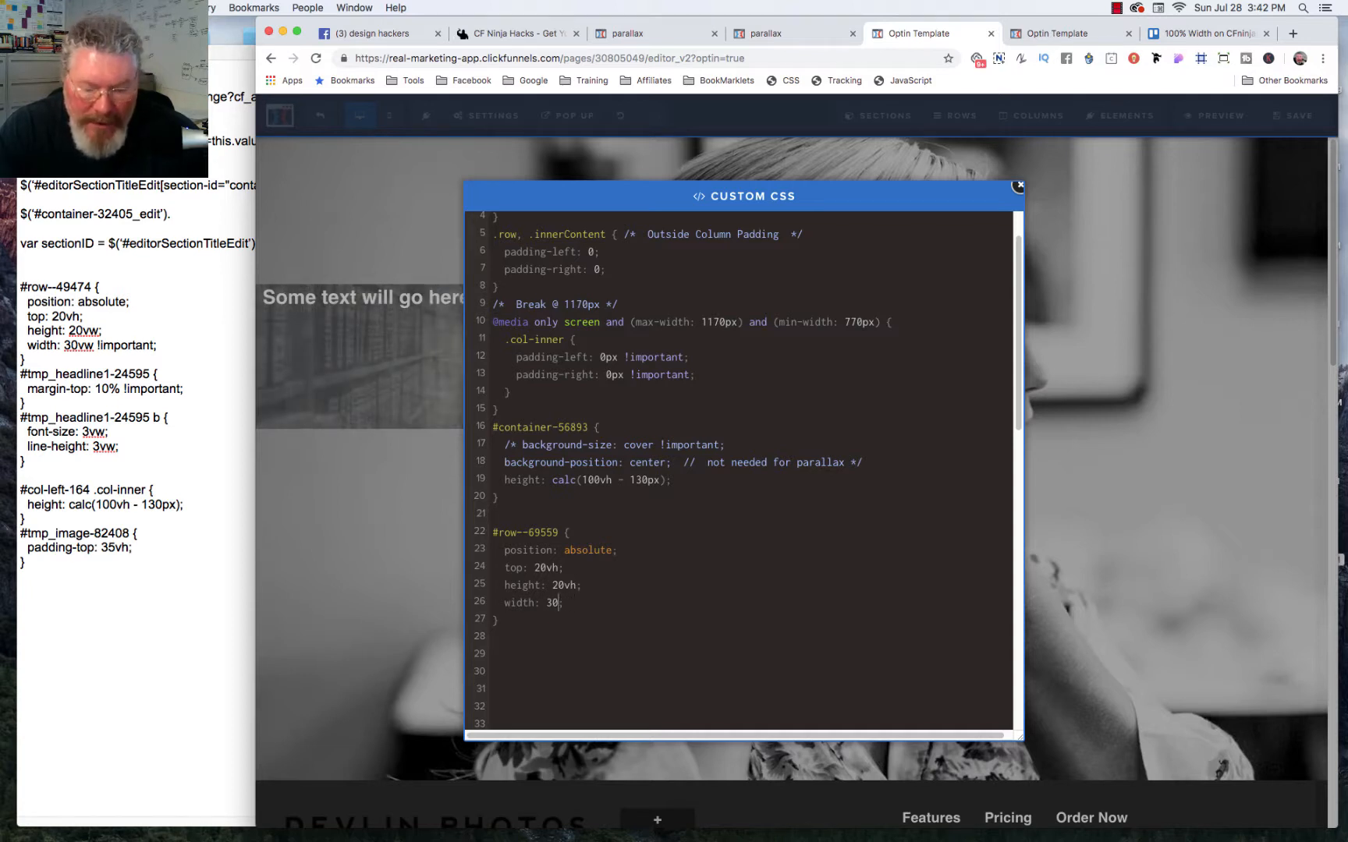
{"action": "type", "text": "vh"}
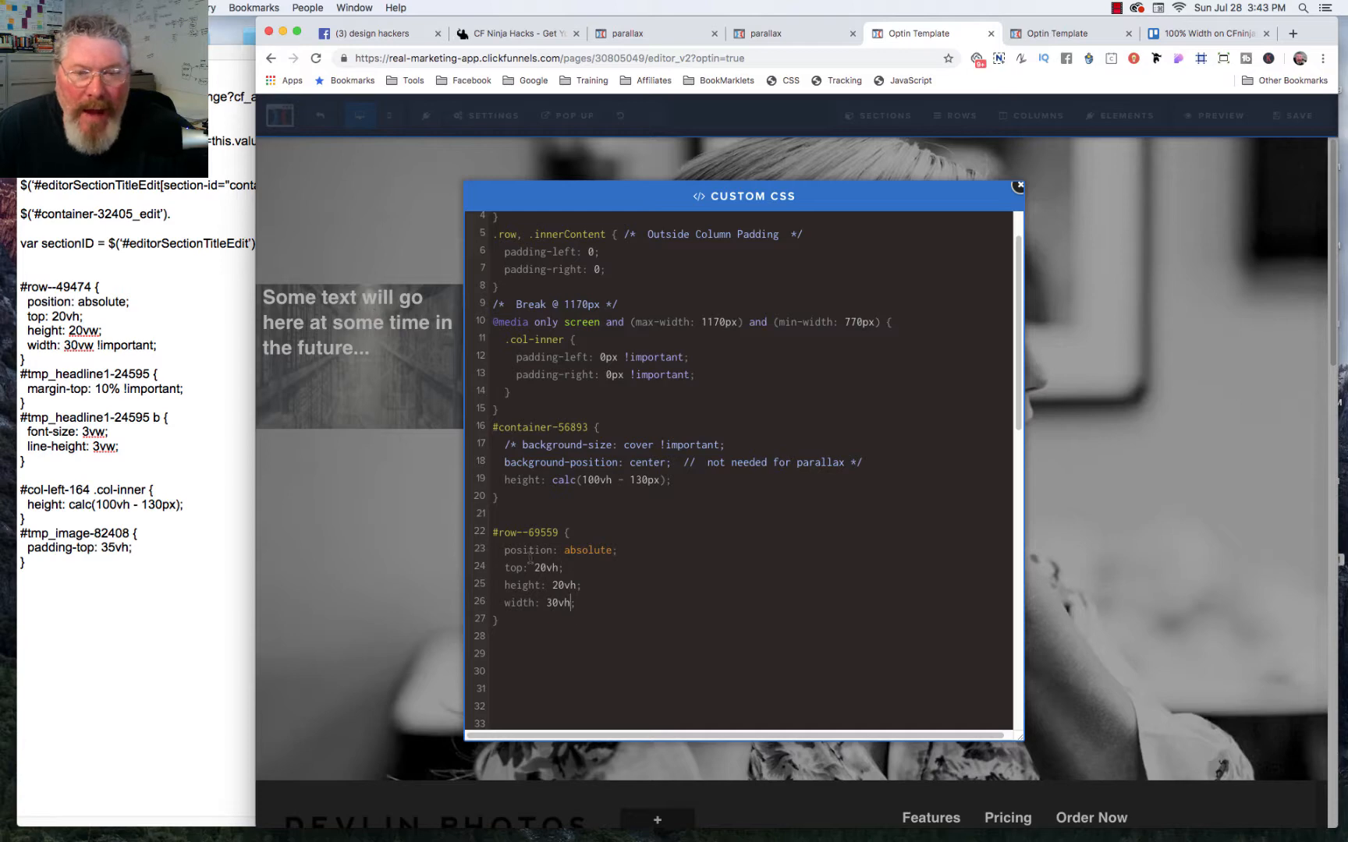
{"action": "left_click", "coordinate": [1160, 330]}
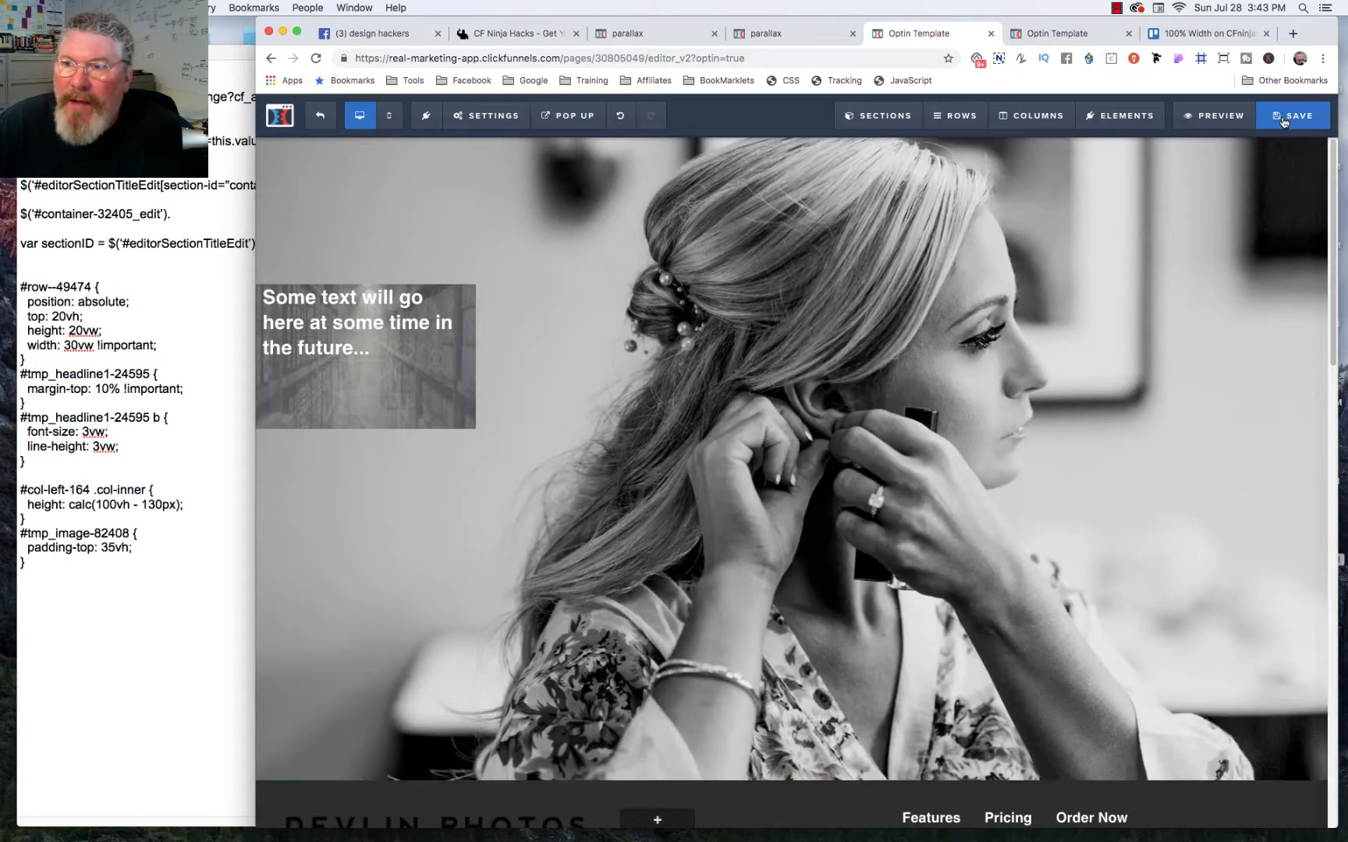
Step: Save the page, reload its live preview and resize the browser window to check how the viewport-sized row scales
{"action": "left_click", "coordinate": [1283, 119]}
{"action": "left_click", "coordinate": [1056, 33]}
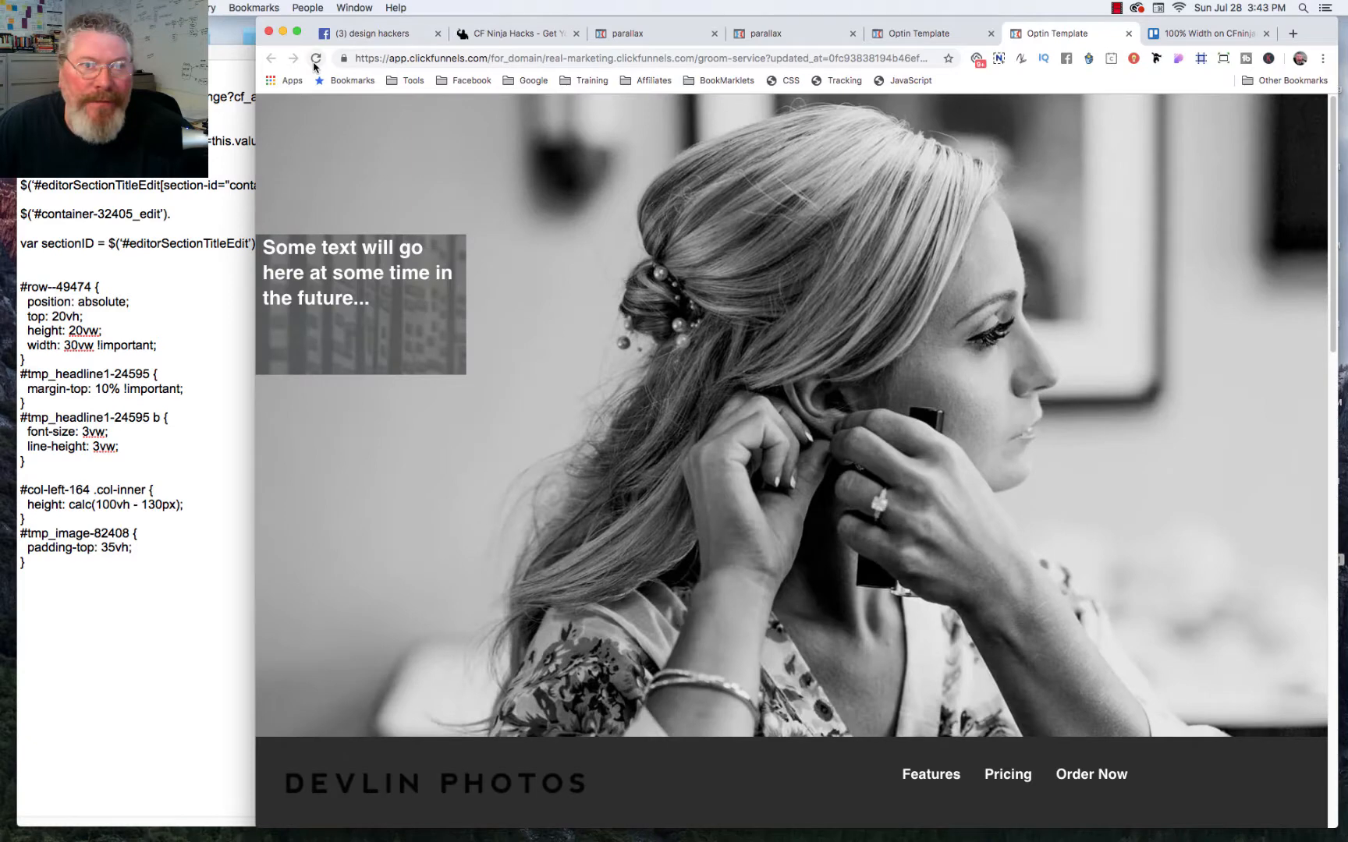
{"action": "left_click", "coordinate": [316, 58]}
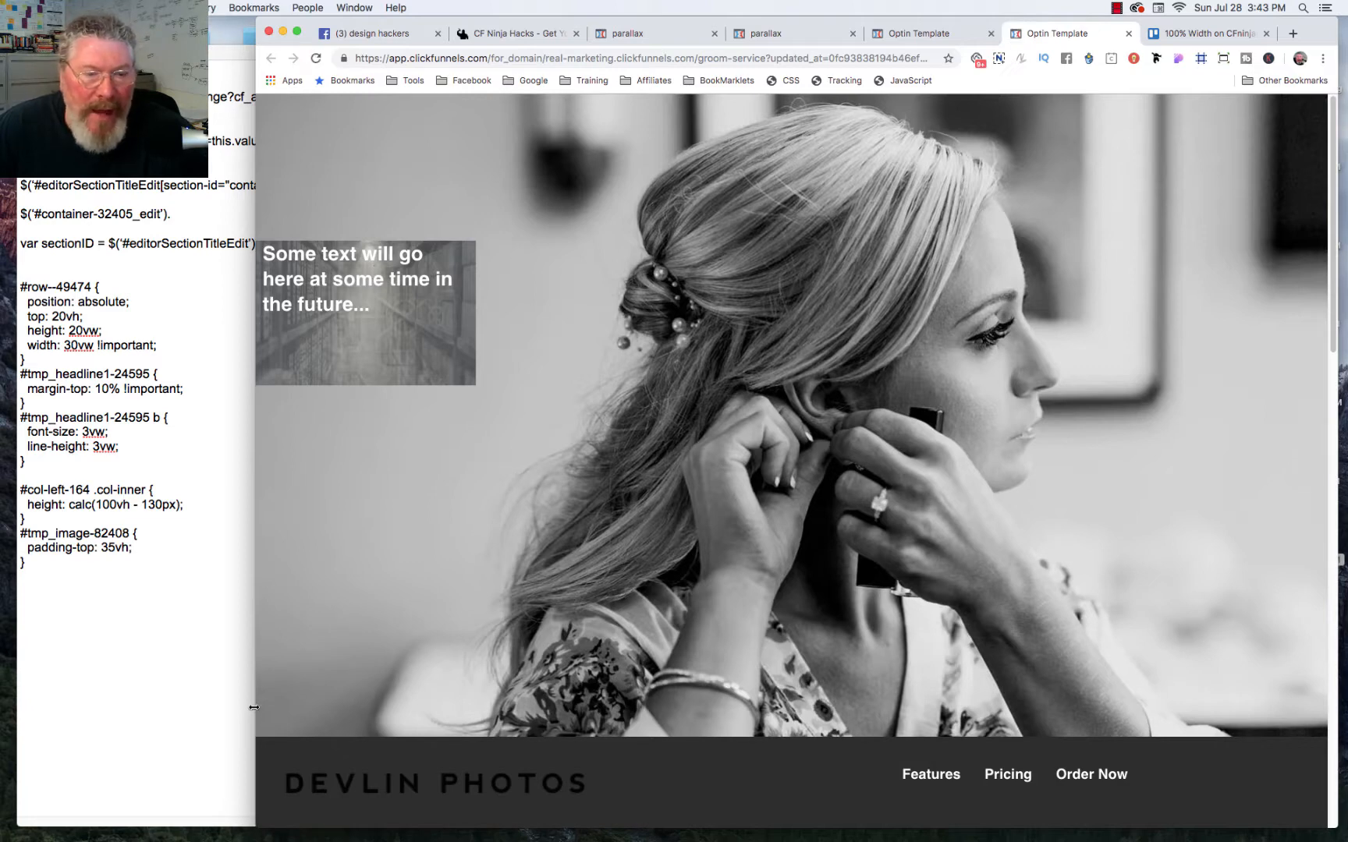
{"action": "left_click_drag", "start_coordinate": [278, 701], "coordinate": [436, 400]}
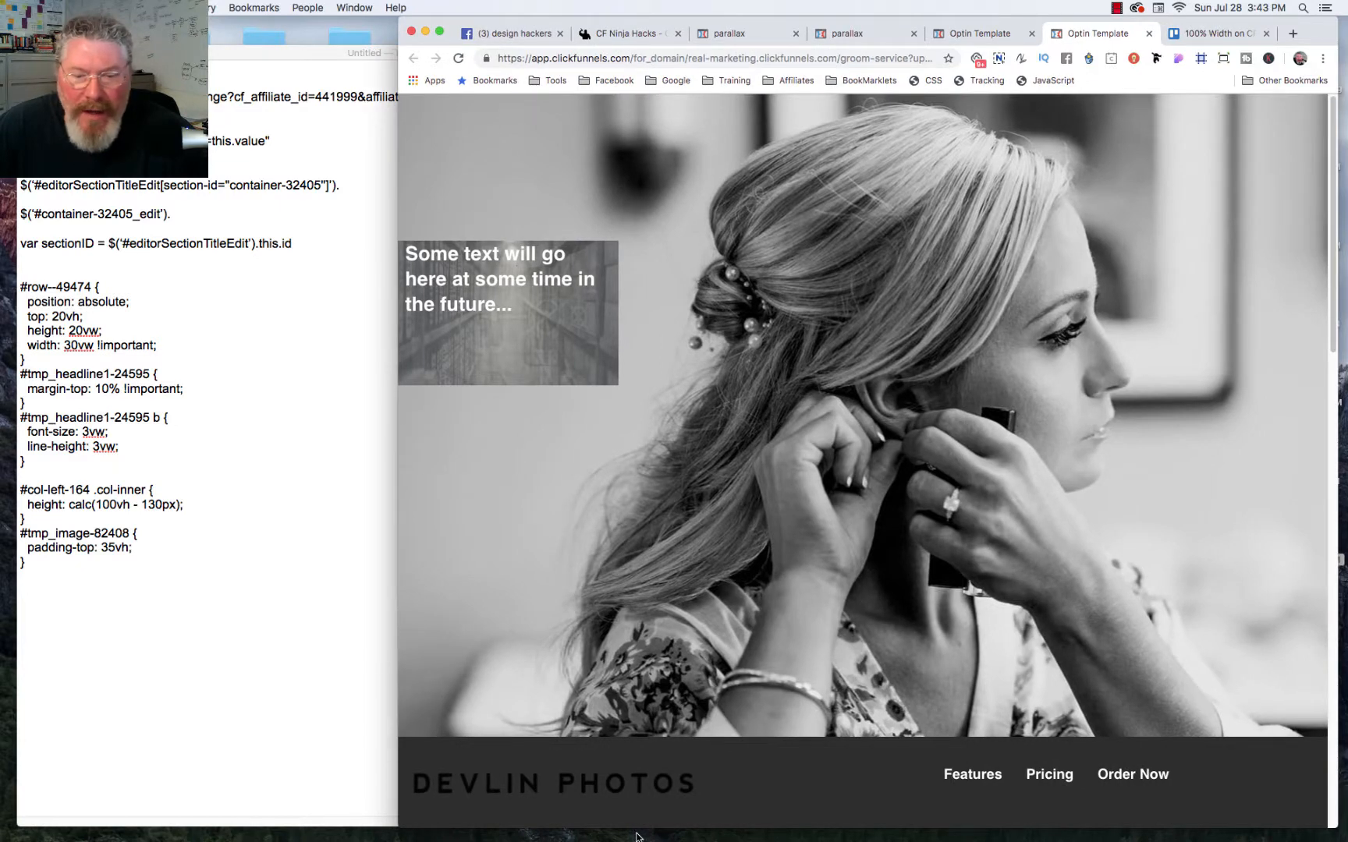
{"action": "mouse_move", "coordinate": [643, 828]}
{"action": "left_mouse_down"}
{"action": "mouse_move", "coordinate": [652, 616]}
{"action": "mouse_move", "coordinate": [664, 829]}
{"action": "left_mouse_up"}
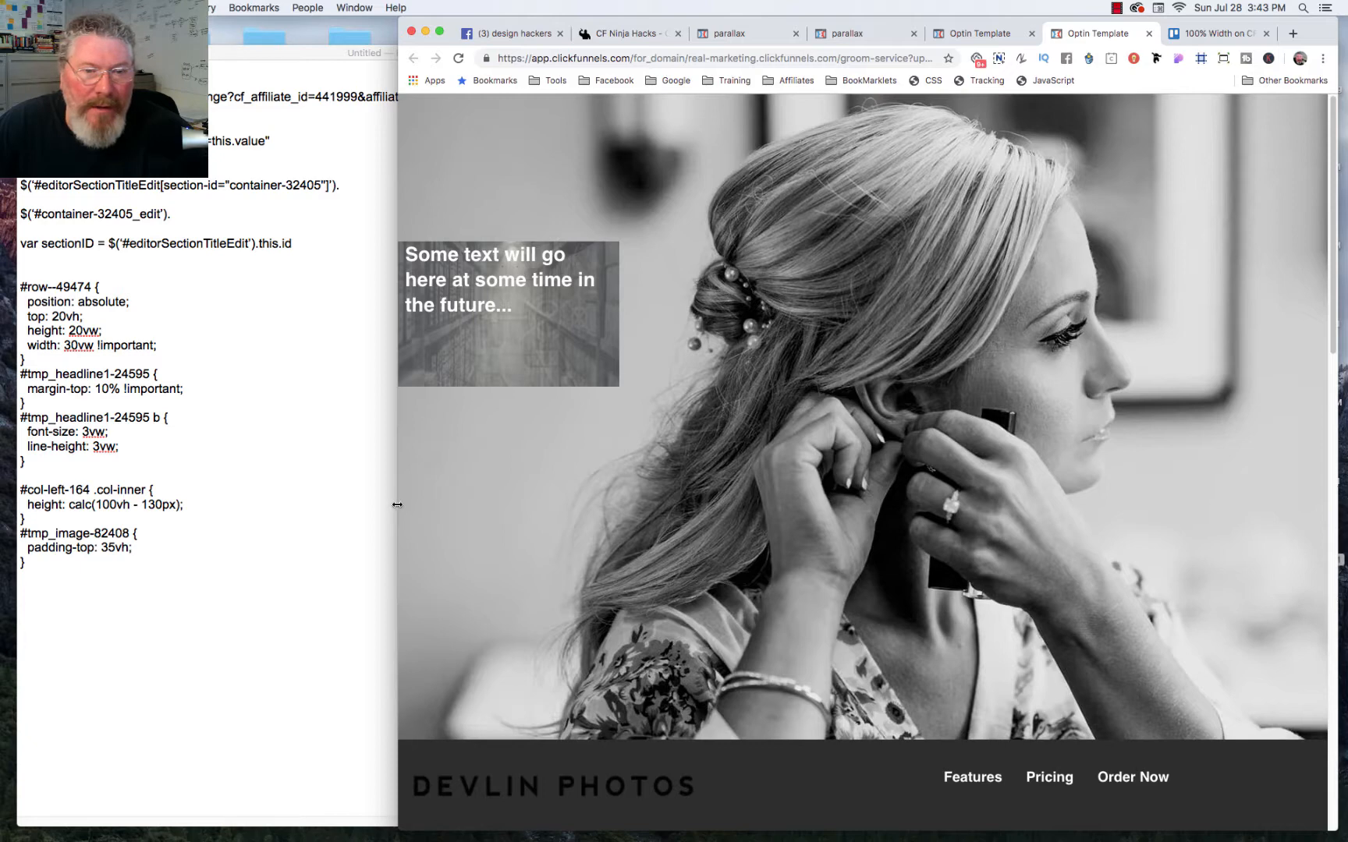
{"action": "left_click_drag", "start_coordinate": [397, 504], "coordinate": [269, 507]}
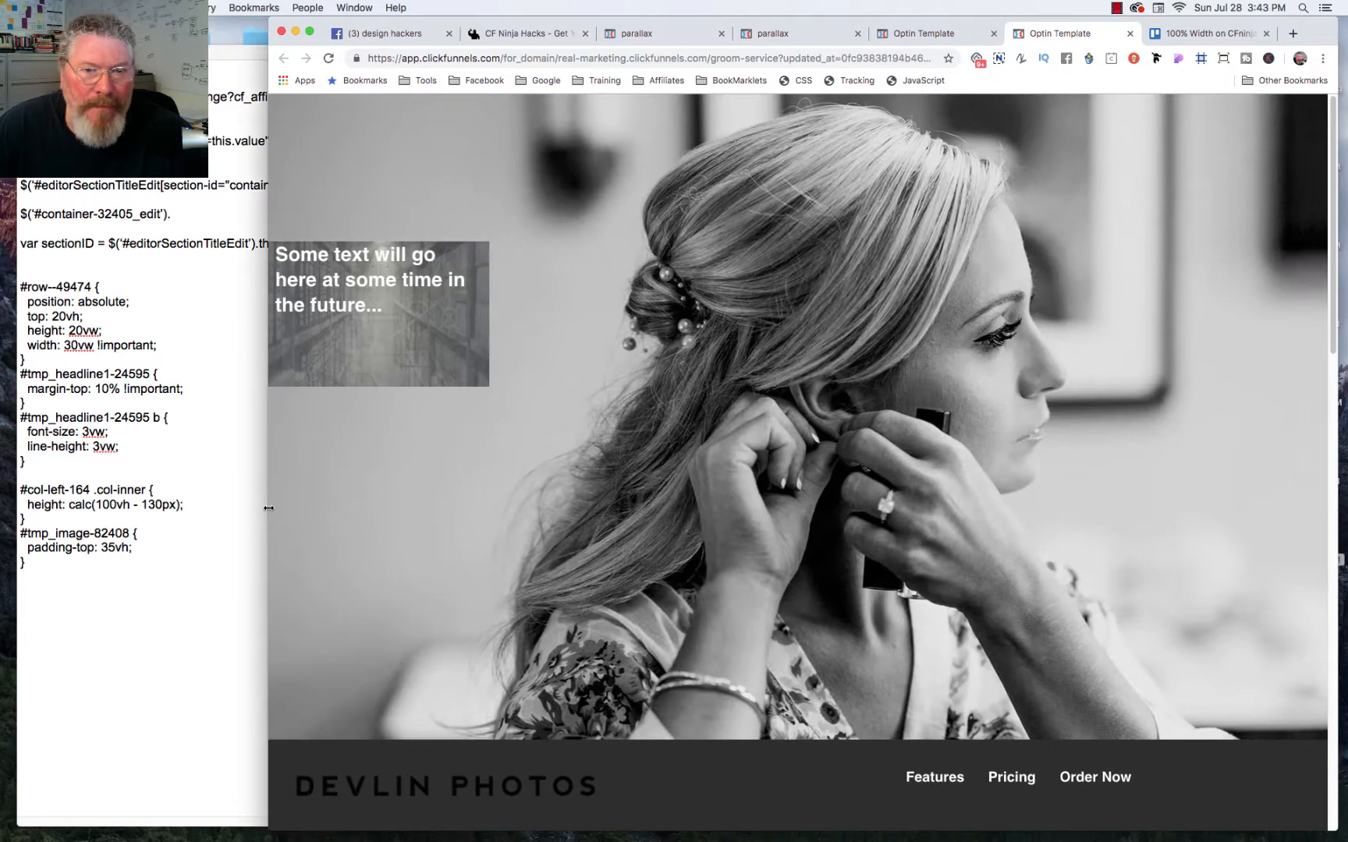
Step: Return to the page editor and copy the headline element's CSS ID selector from its settings
{"action": "left_click", "coordinate": [927, 34]}
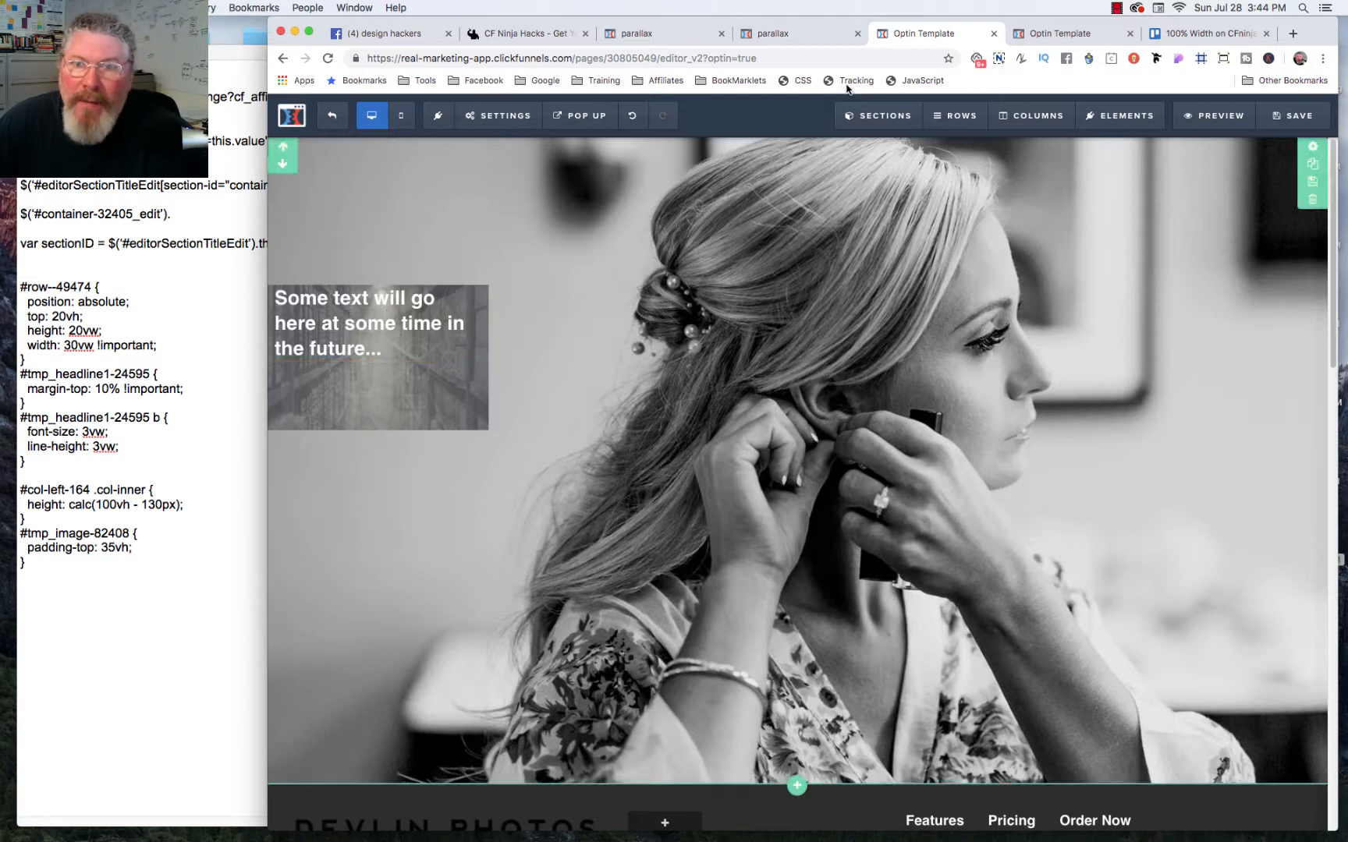
{"action": "left_click", "coordinate": [797, 80]}
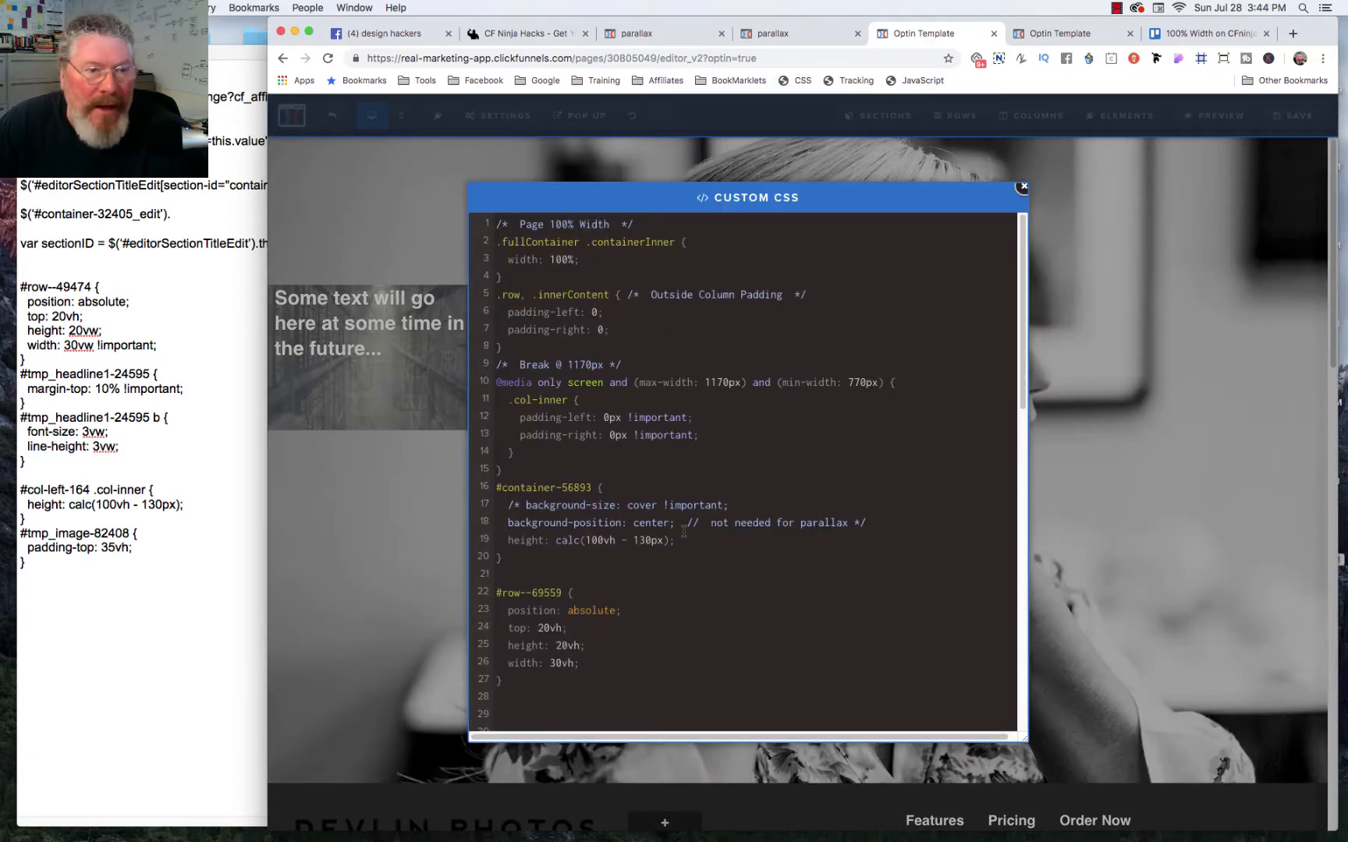
{"action": "left_click", "coordinate": [1029, 257]}
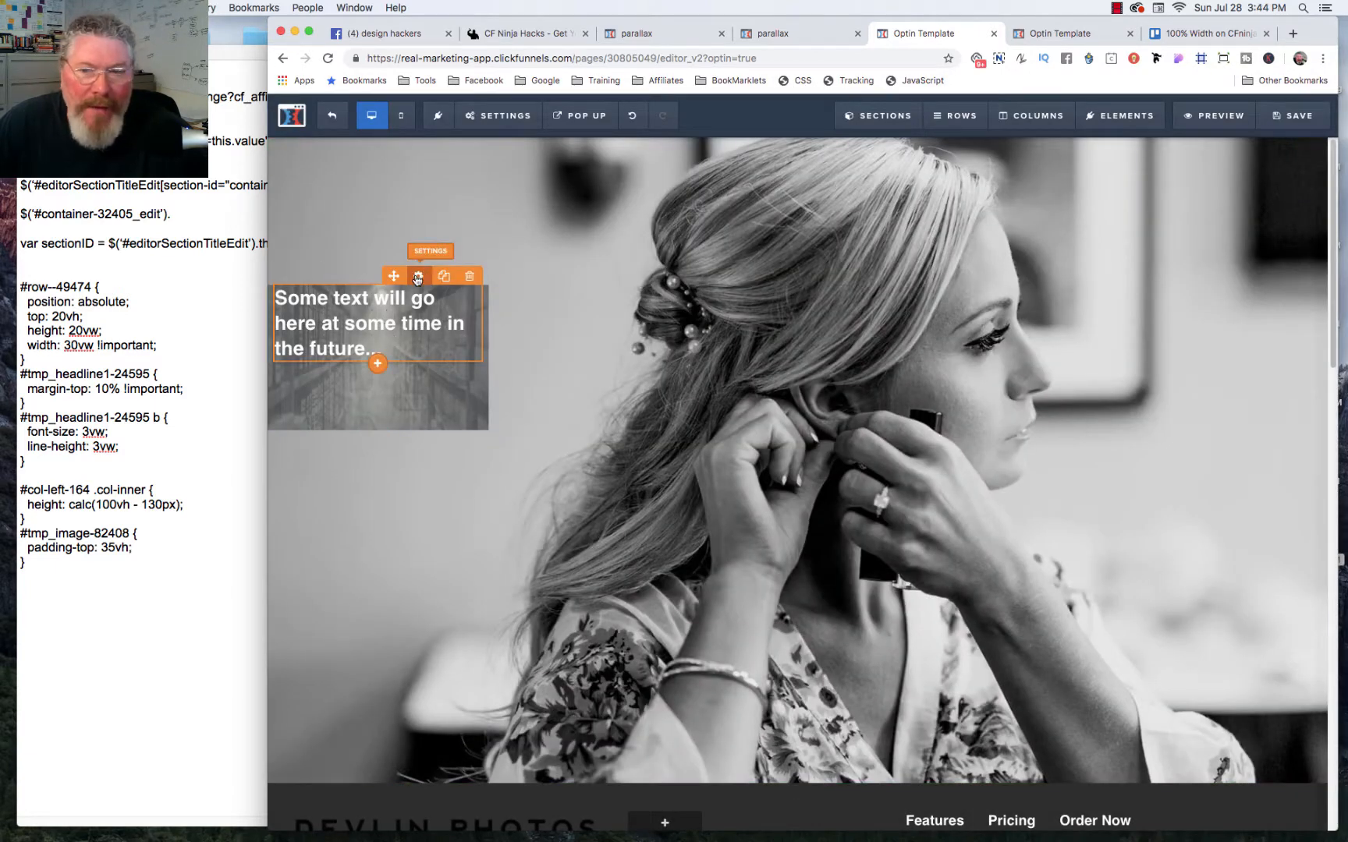
{"action": "left_click", "coordinate": [418, 277]}
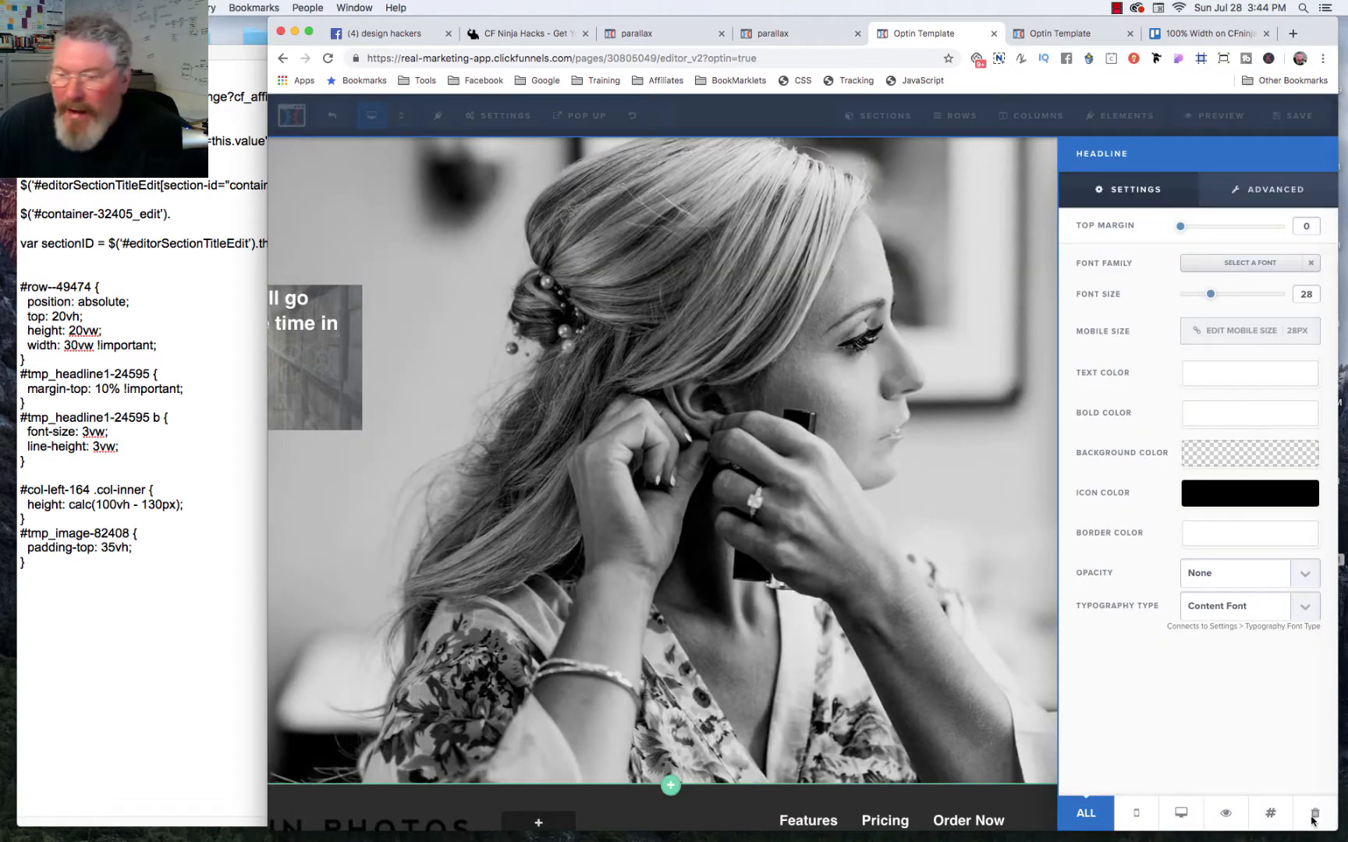
{"action": "left_click", "coordinate": [1271, 784]}
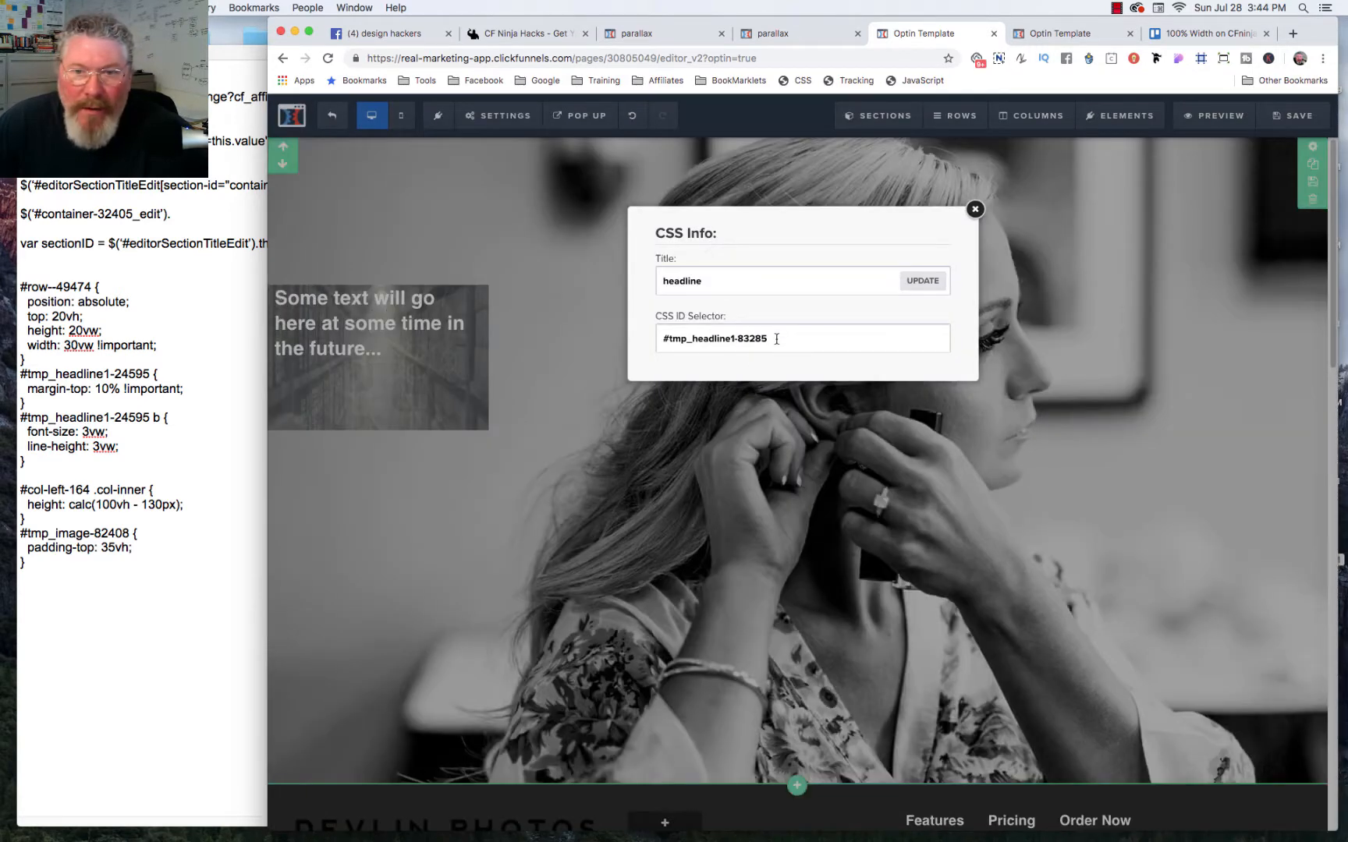
{"action": "left_click_drag", "start_coordinate": [776, 339], "coordinate": [658, 338]}
{"action": "key", "text": "super+c"}
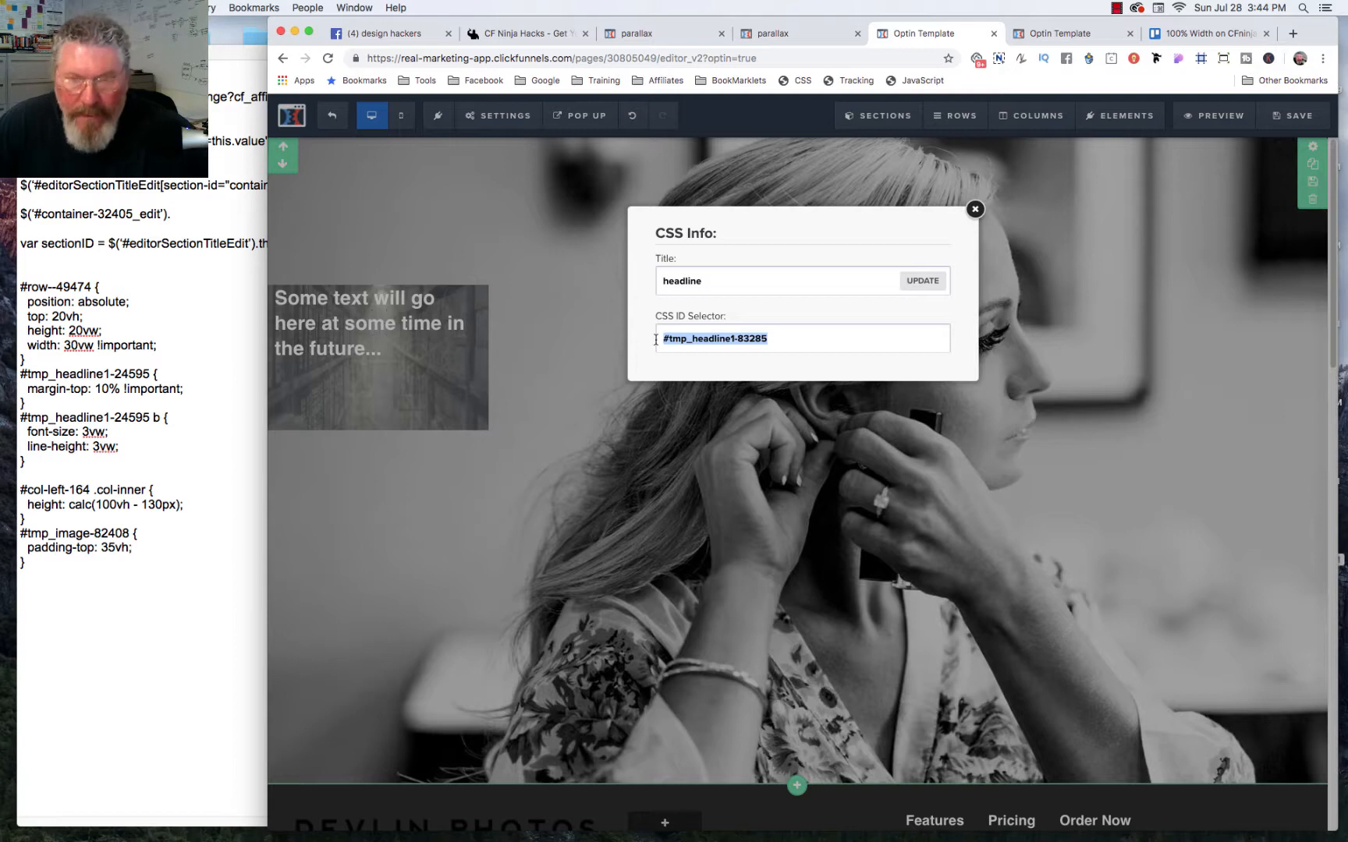
Step: Add a #tmp_headline1-83285 rule with margin-top: 10% !important below the row rule in the custom CSS
{"action": "left_click", "coordinate": [796, 82]}
{"action": "scroll", "coordinate": [582, 579], "scroll_direction": "down", "scroll_amount": 3}
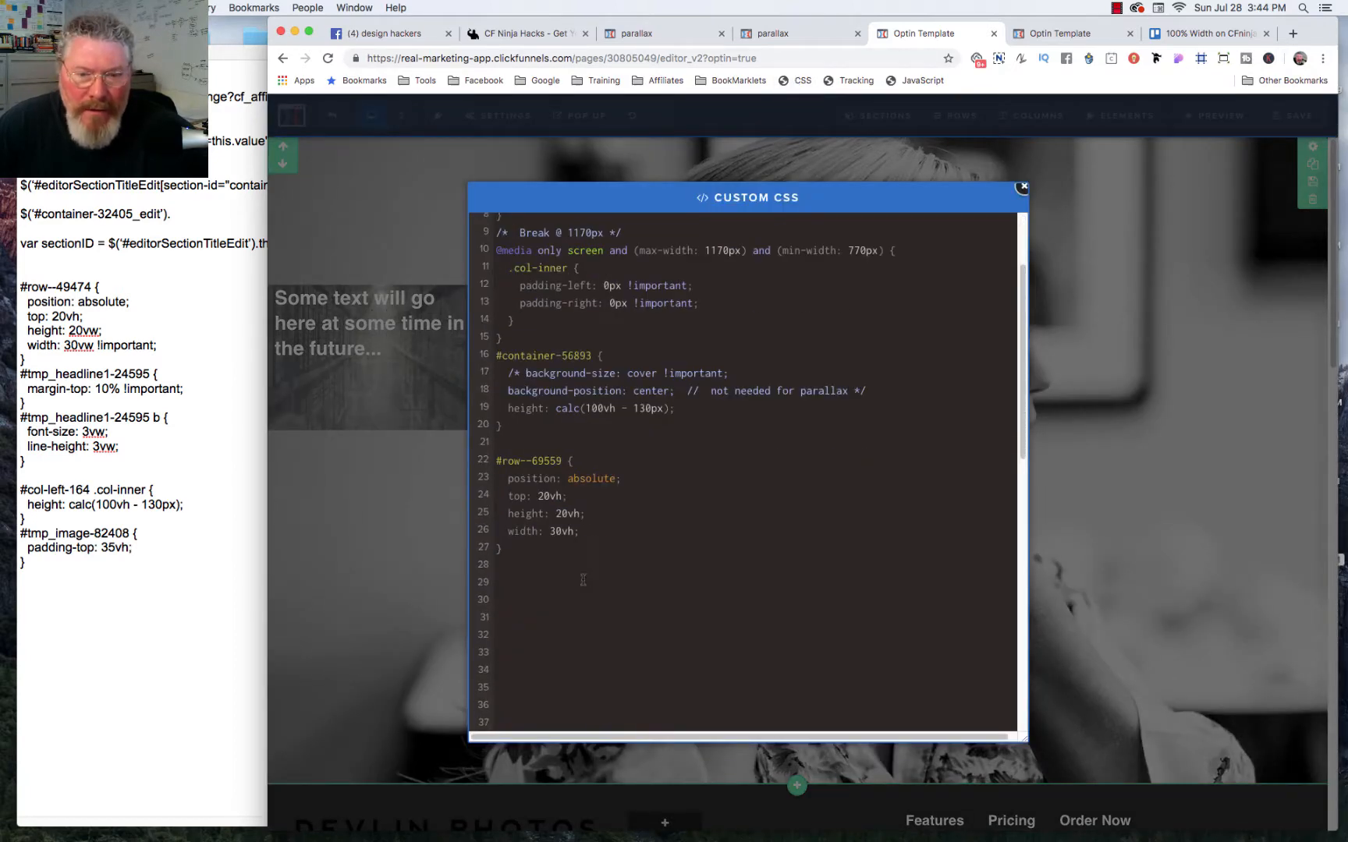
{"action": "left_click", "coordinate": [504, 568]}
{"action": "key", "text": "super+v"}
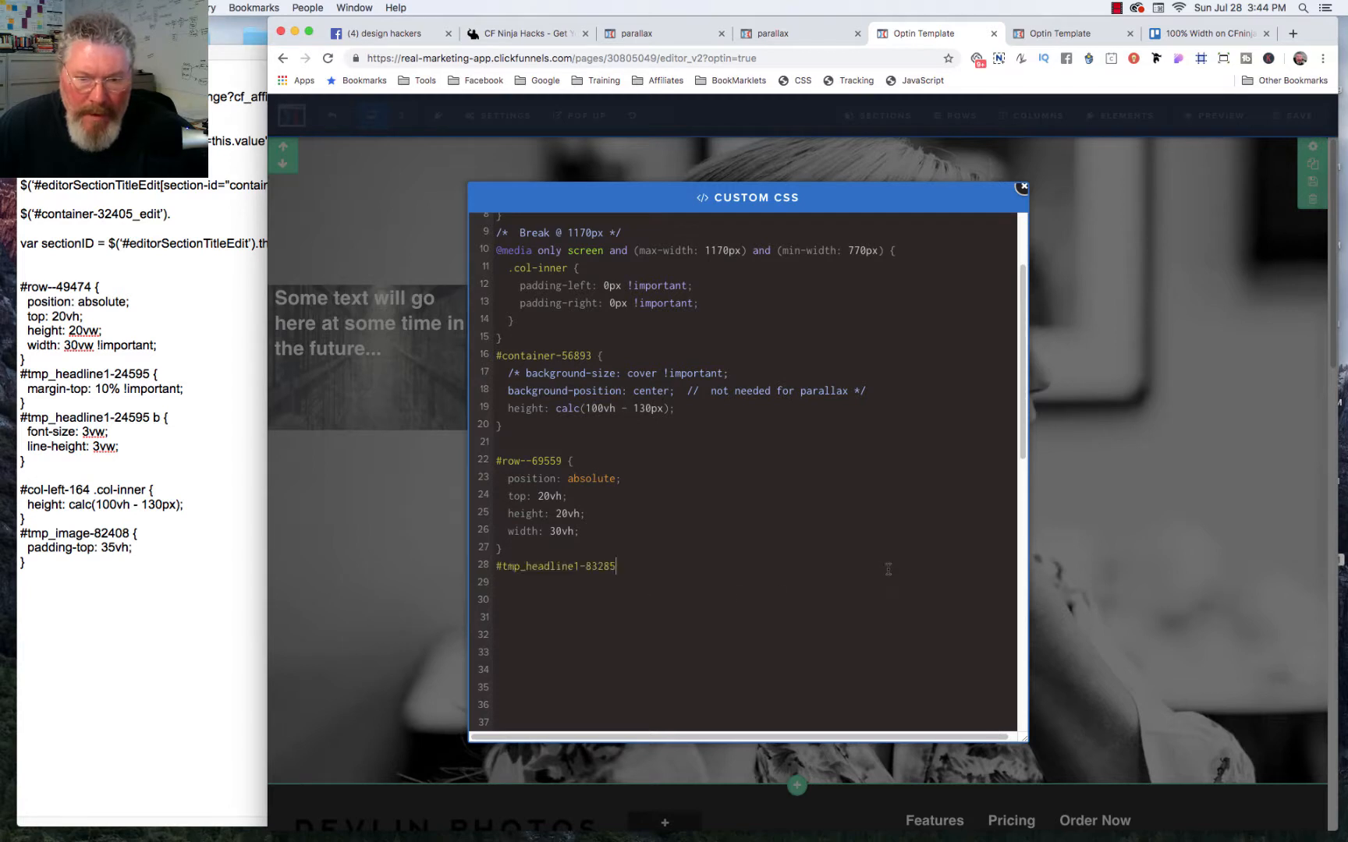
{"action": "type", "text": "{"}
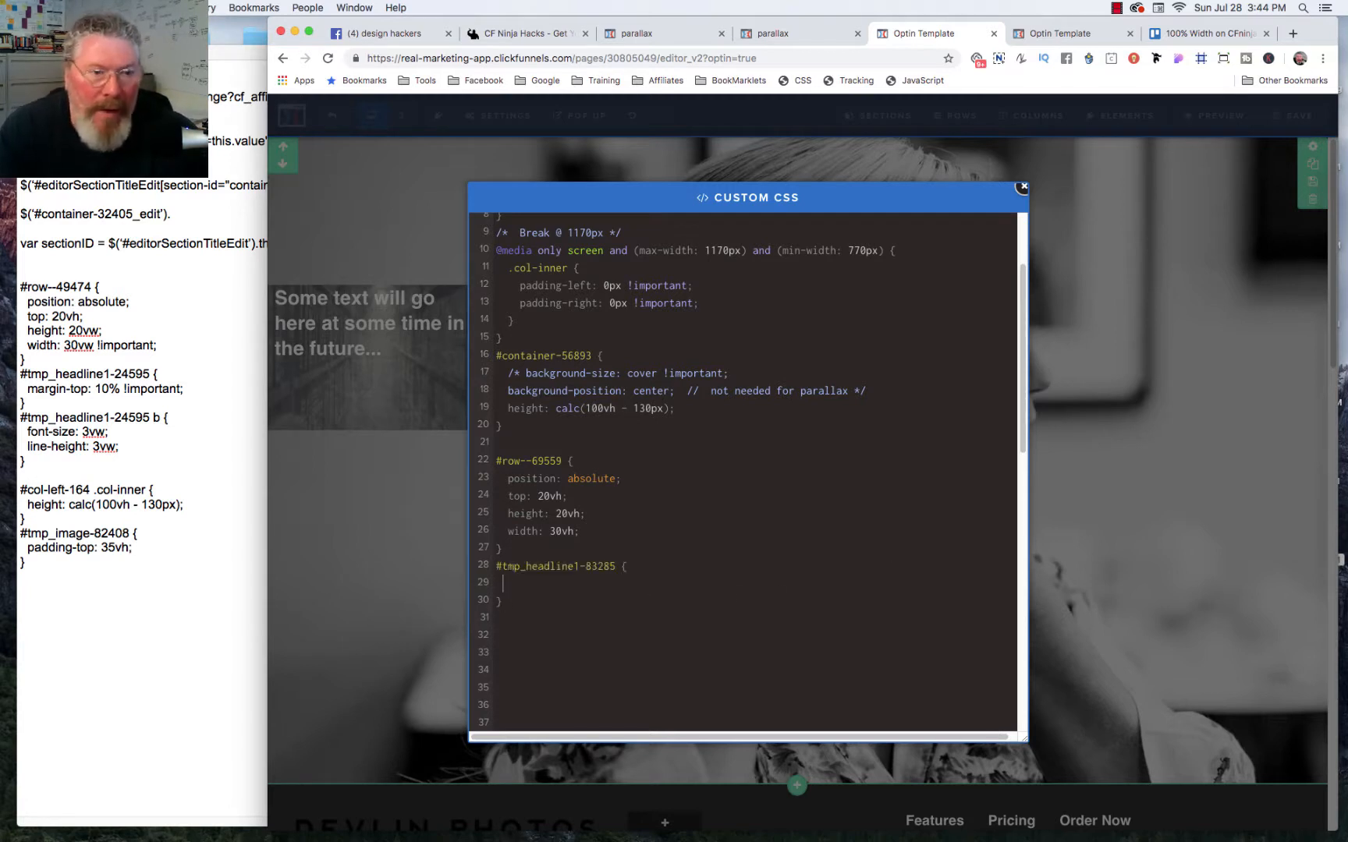
{"action": "type", "text": "margi"}
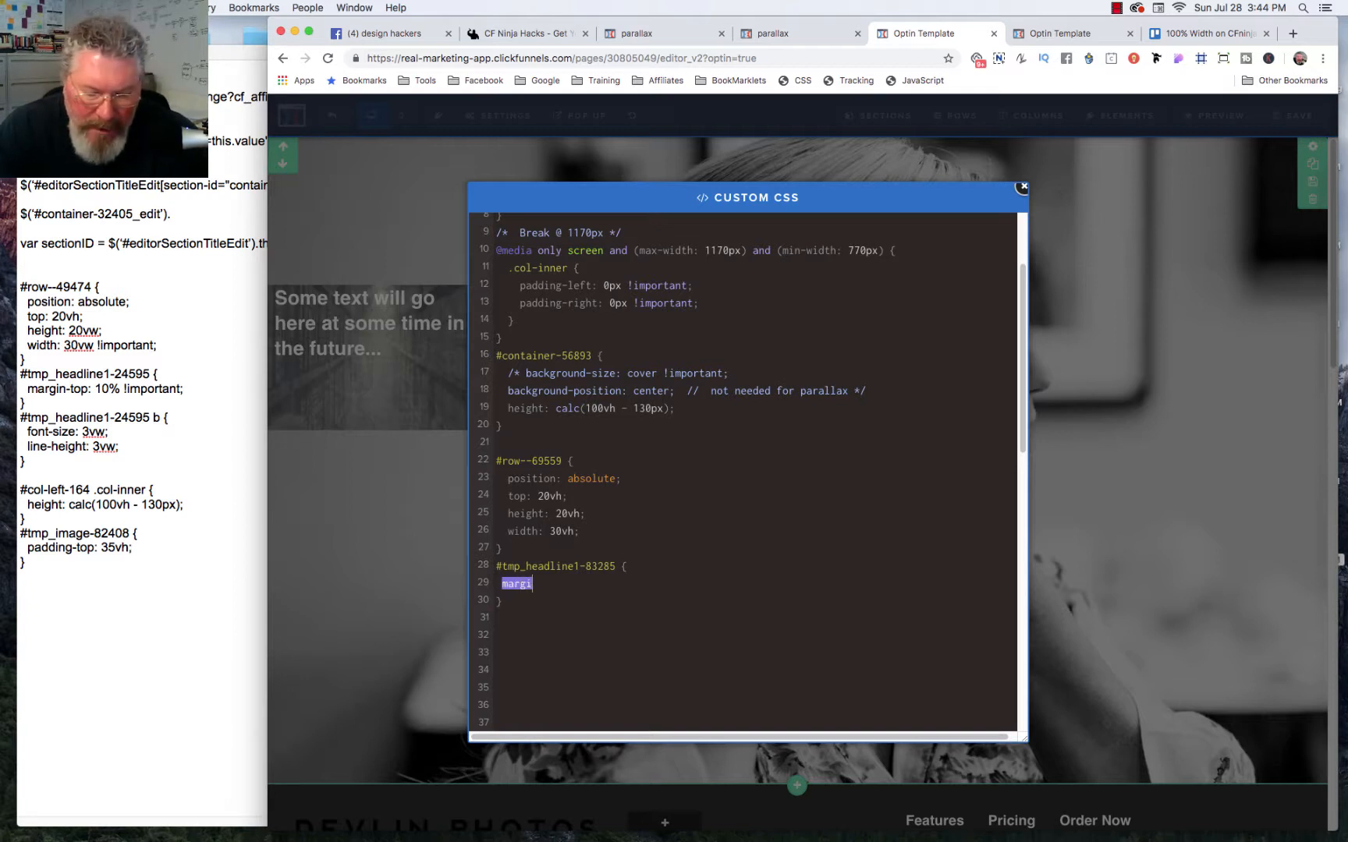
{"action": "type", "text": "n-top:"}
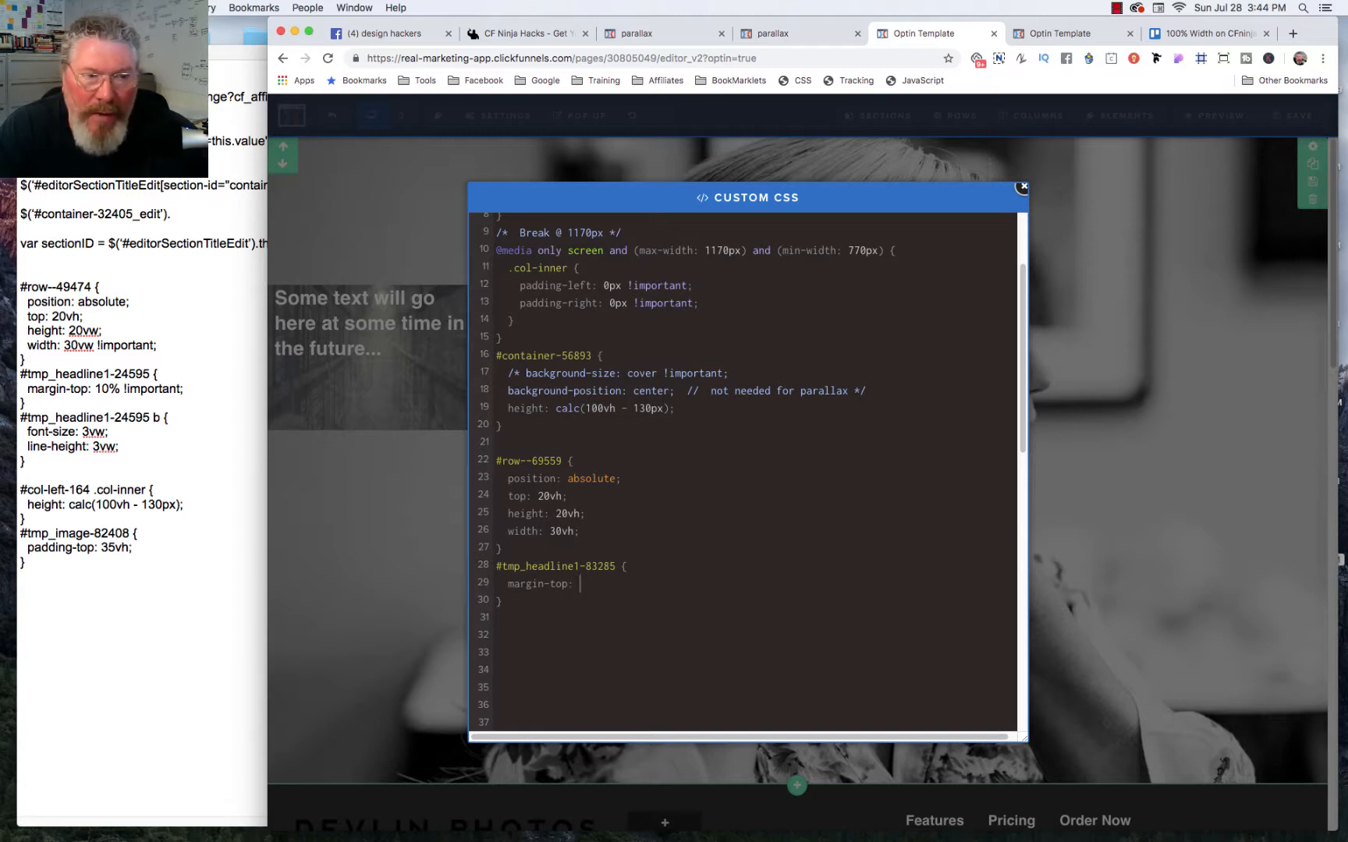
{"action": "type", "text": "10"}
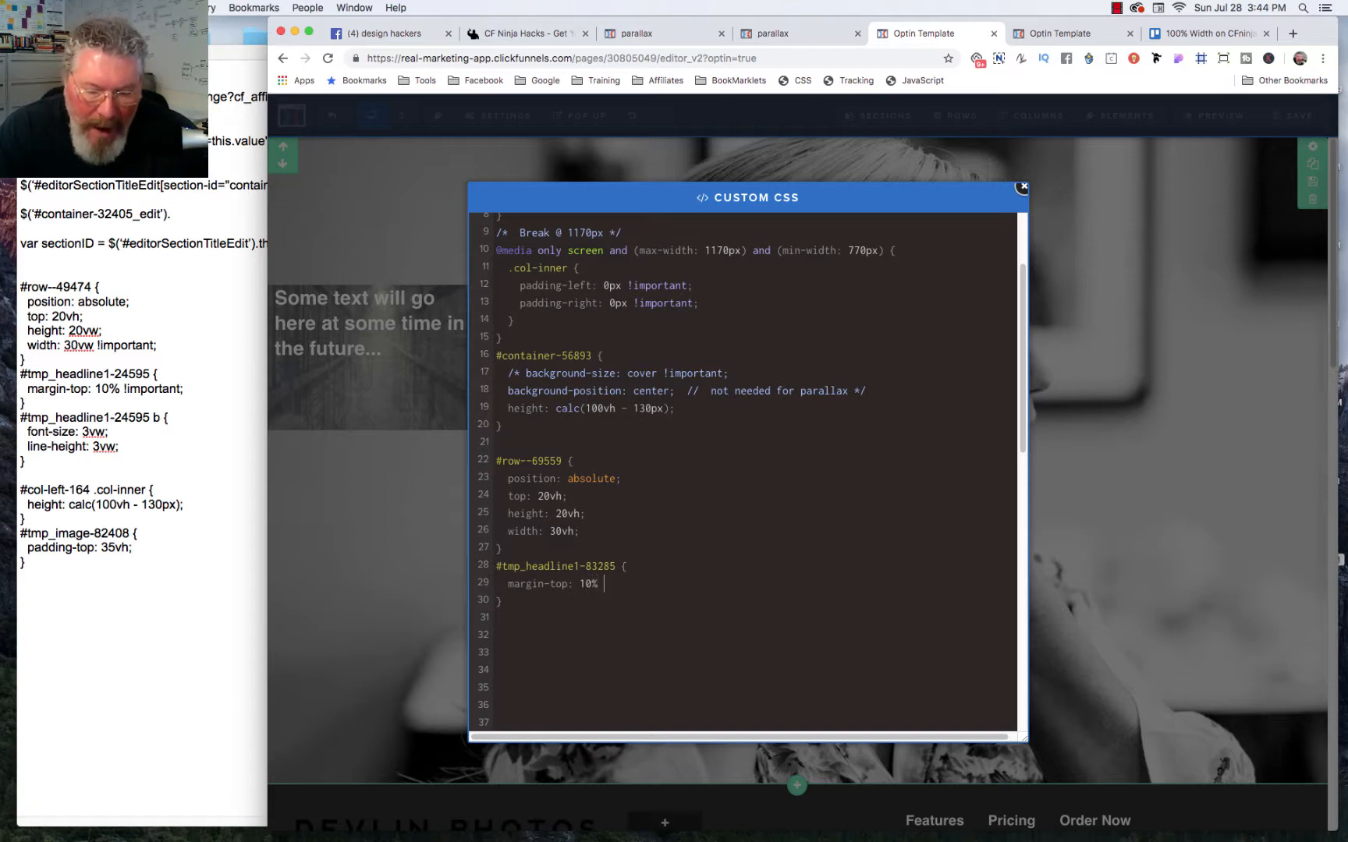
{"action": "type", "text": "% !imp"}
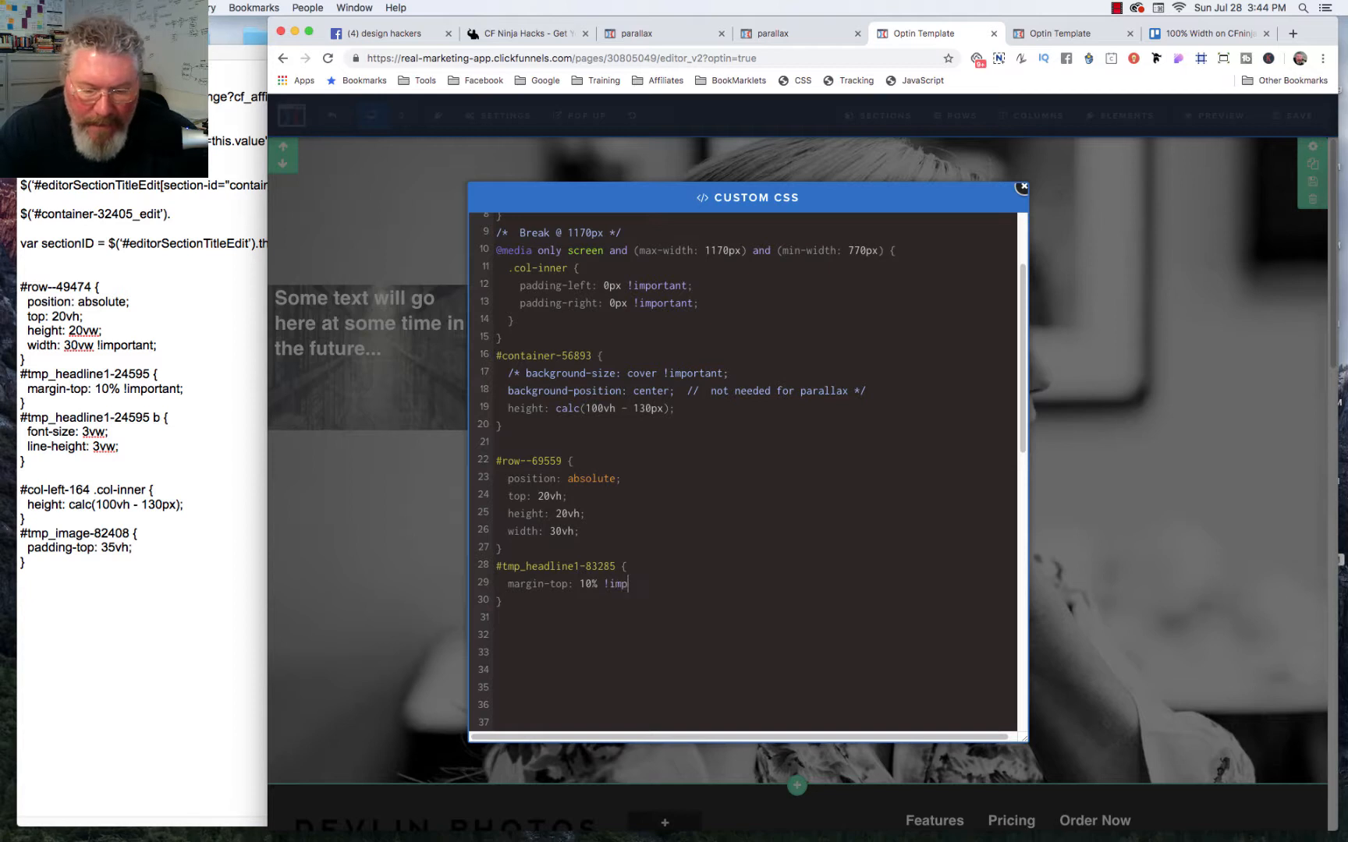
{"action": "type", "text": "ortant"}
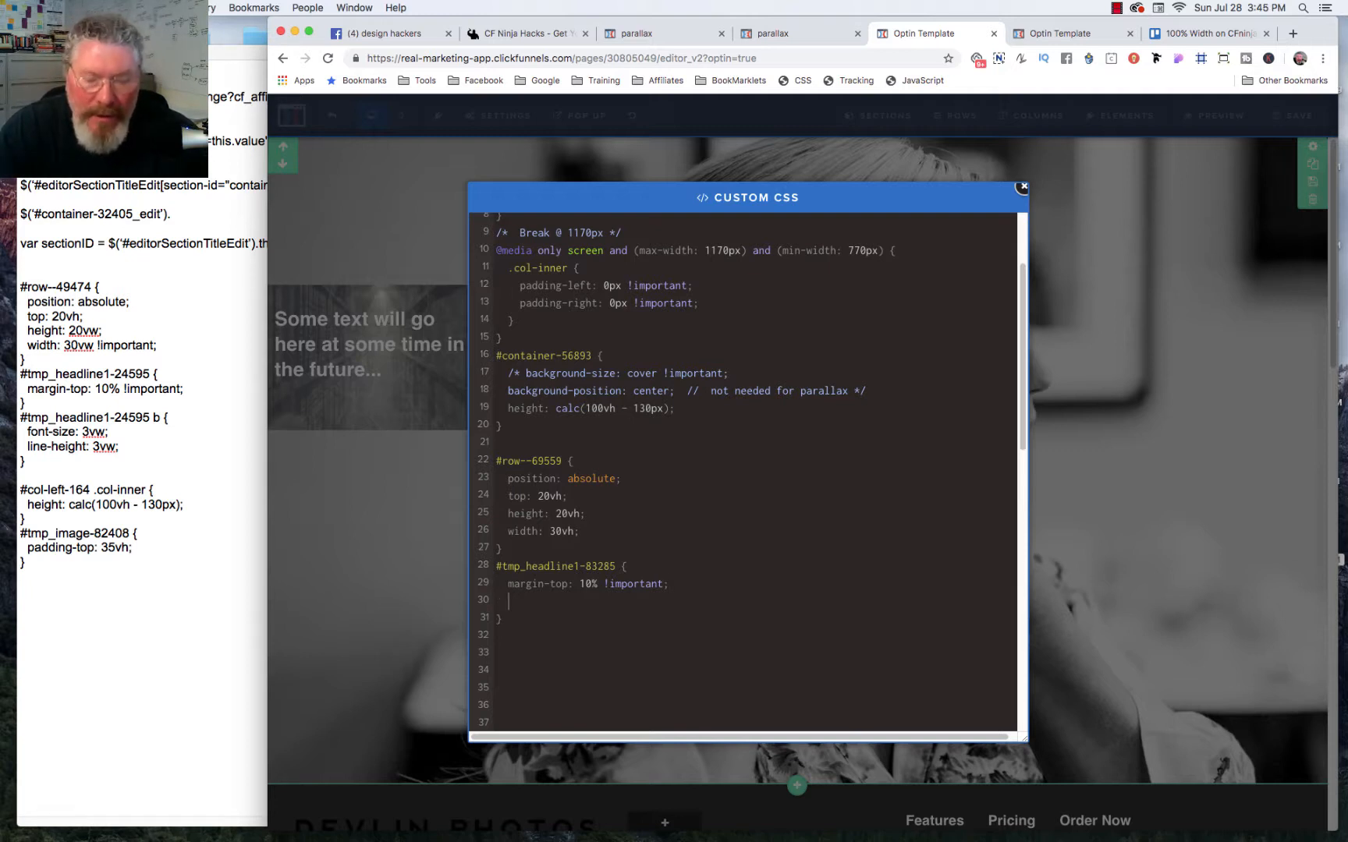
Step: Add padding-left: 5% !important to the #tmp_headline1-83285 rule
{"action": "type", "text": "padding"}
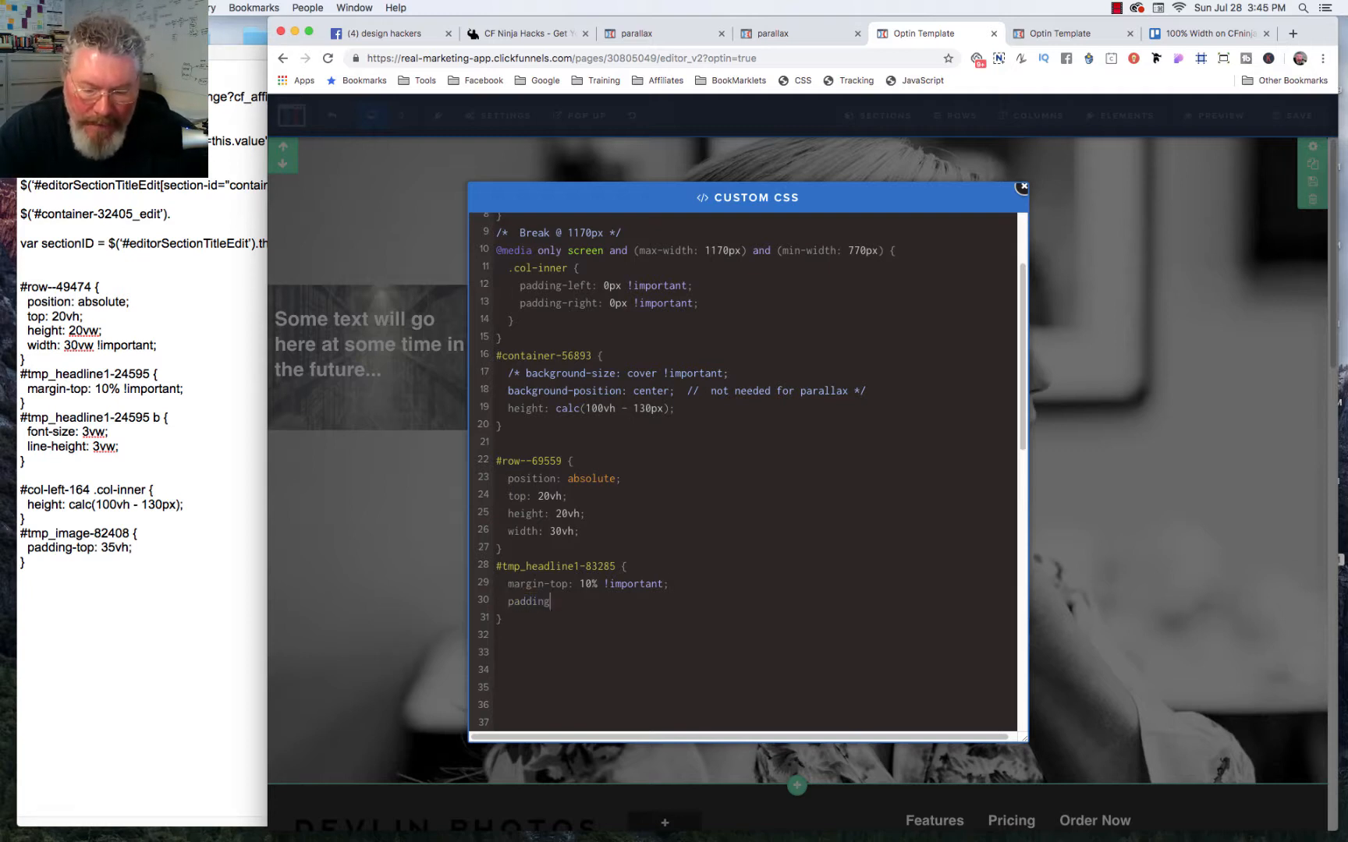
{"action": "type", "text": "-left"}
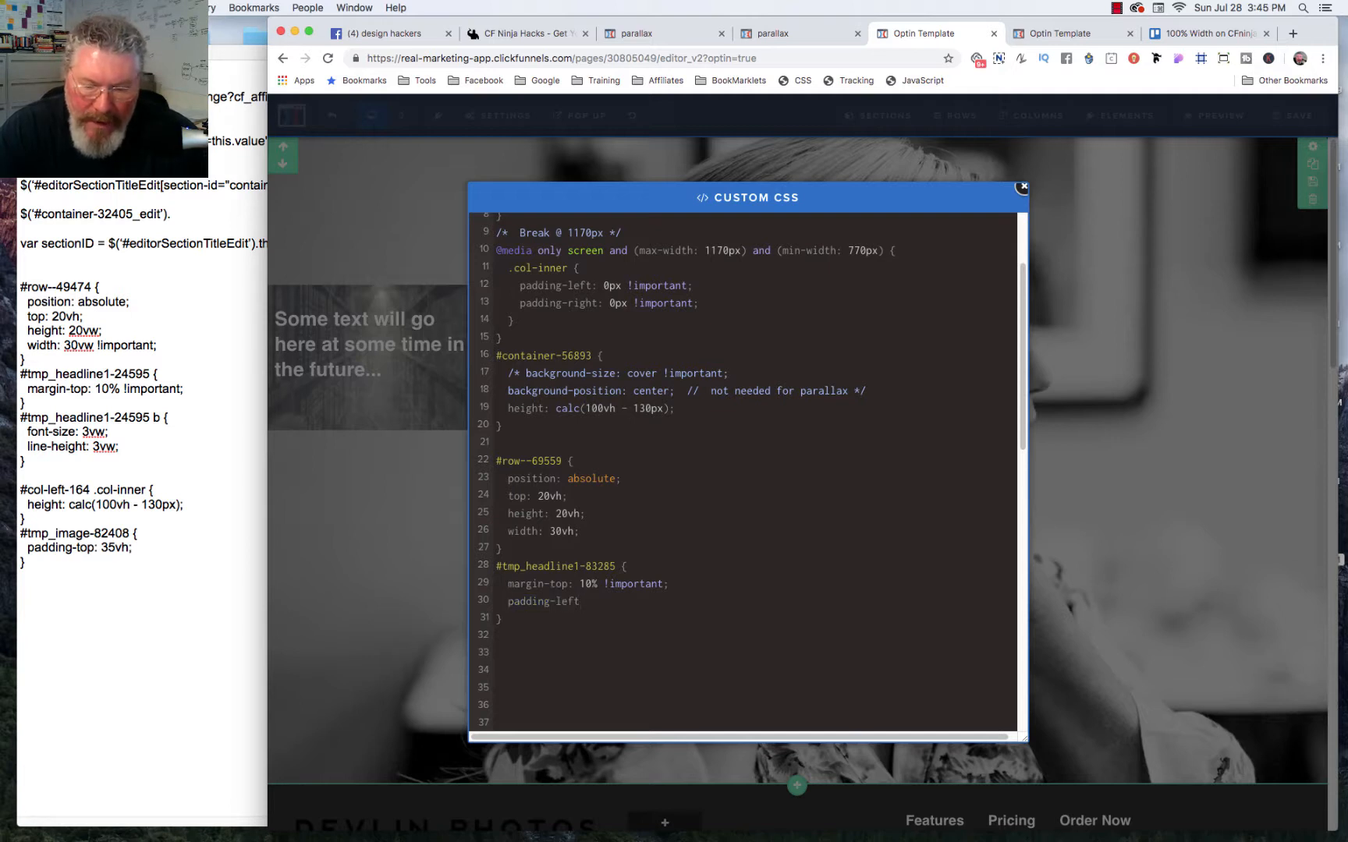
{"action": "type", "text": ": 5"}
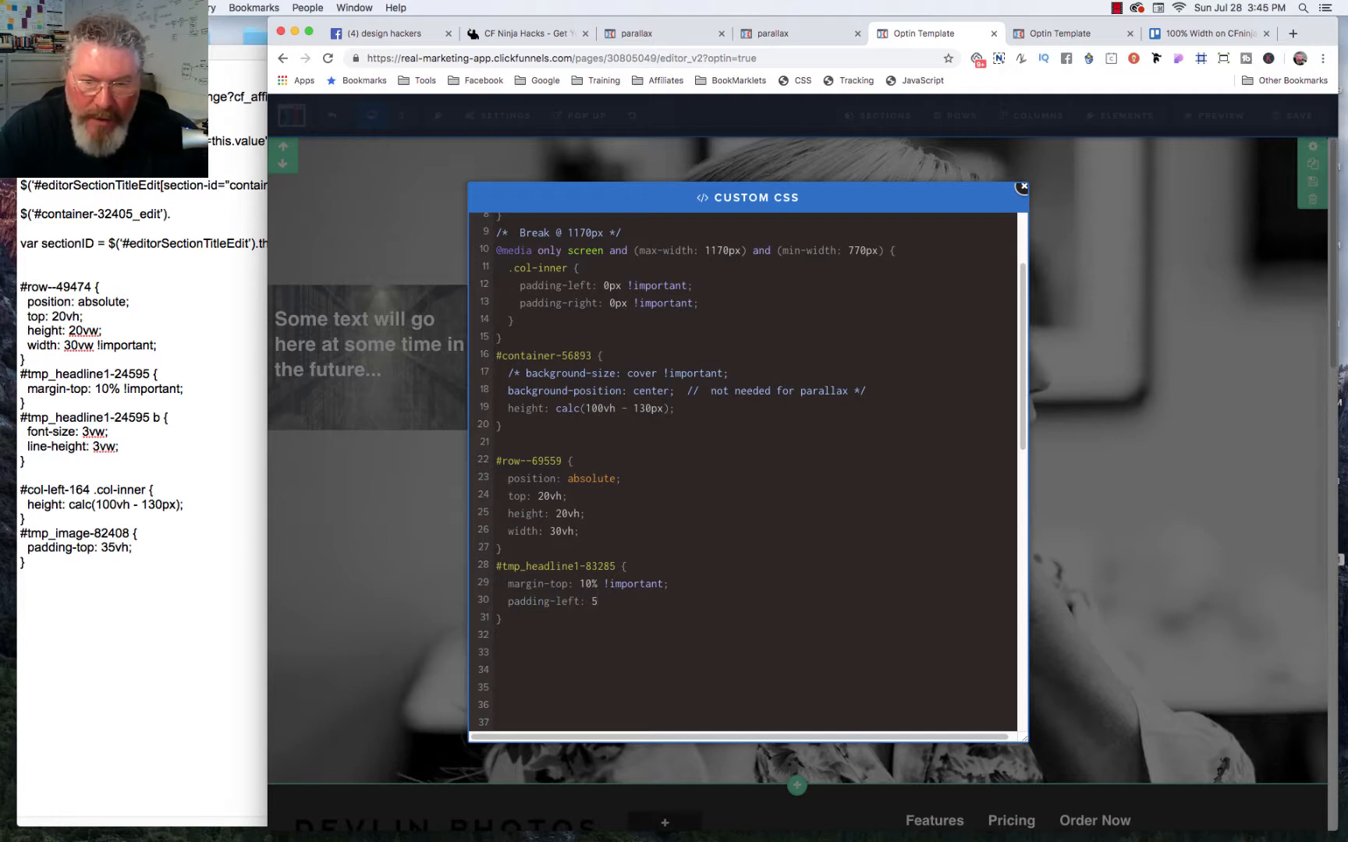
{"action": "type", "text": "%"}
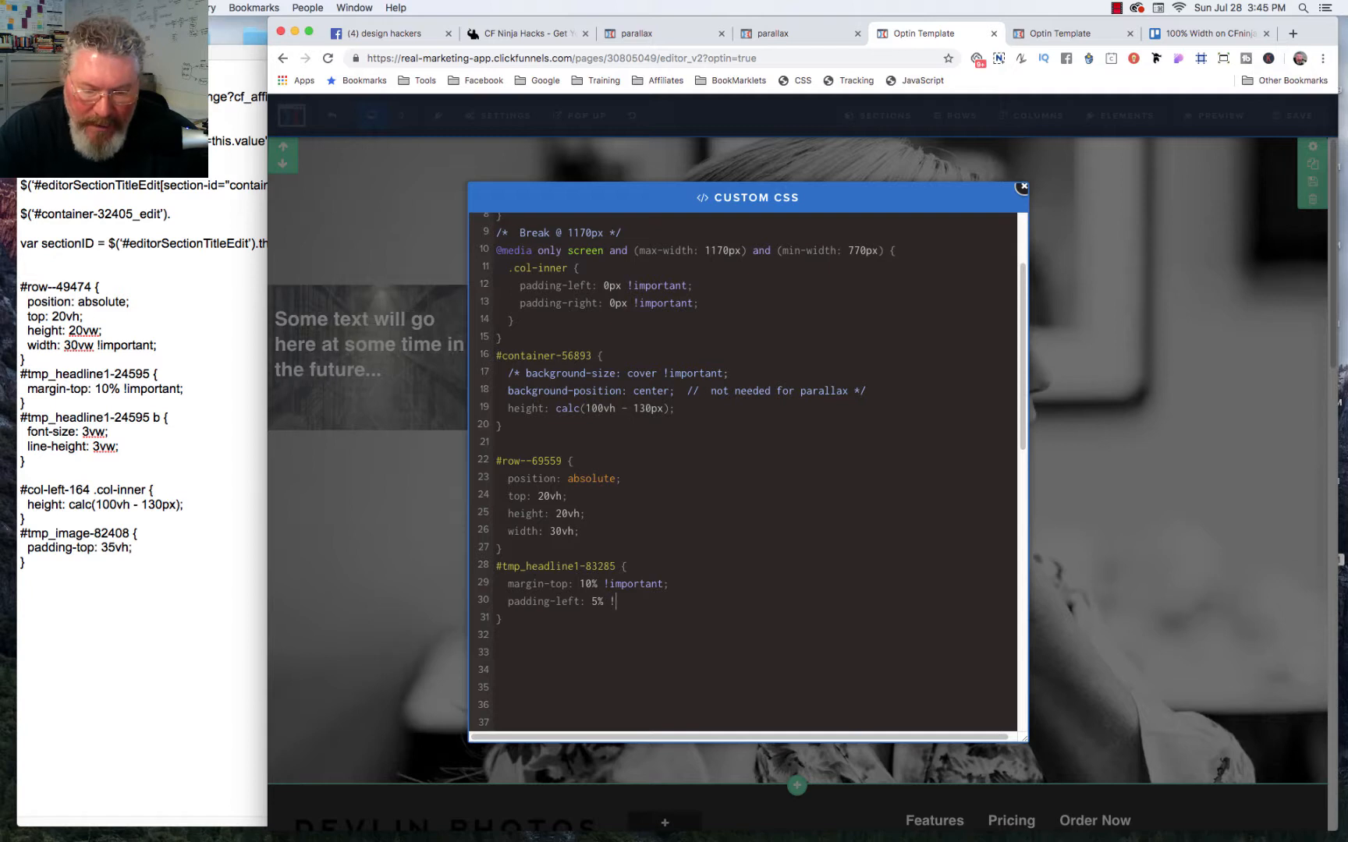
{"action": "type", "text": " !important;"}
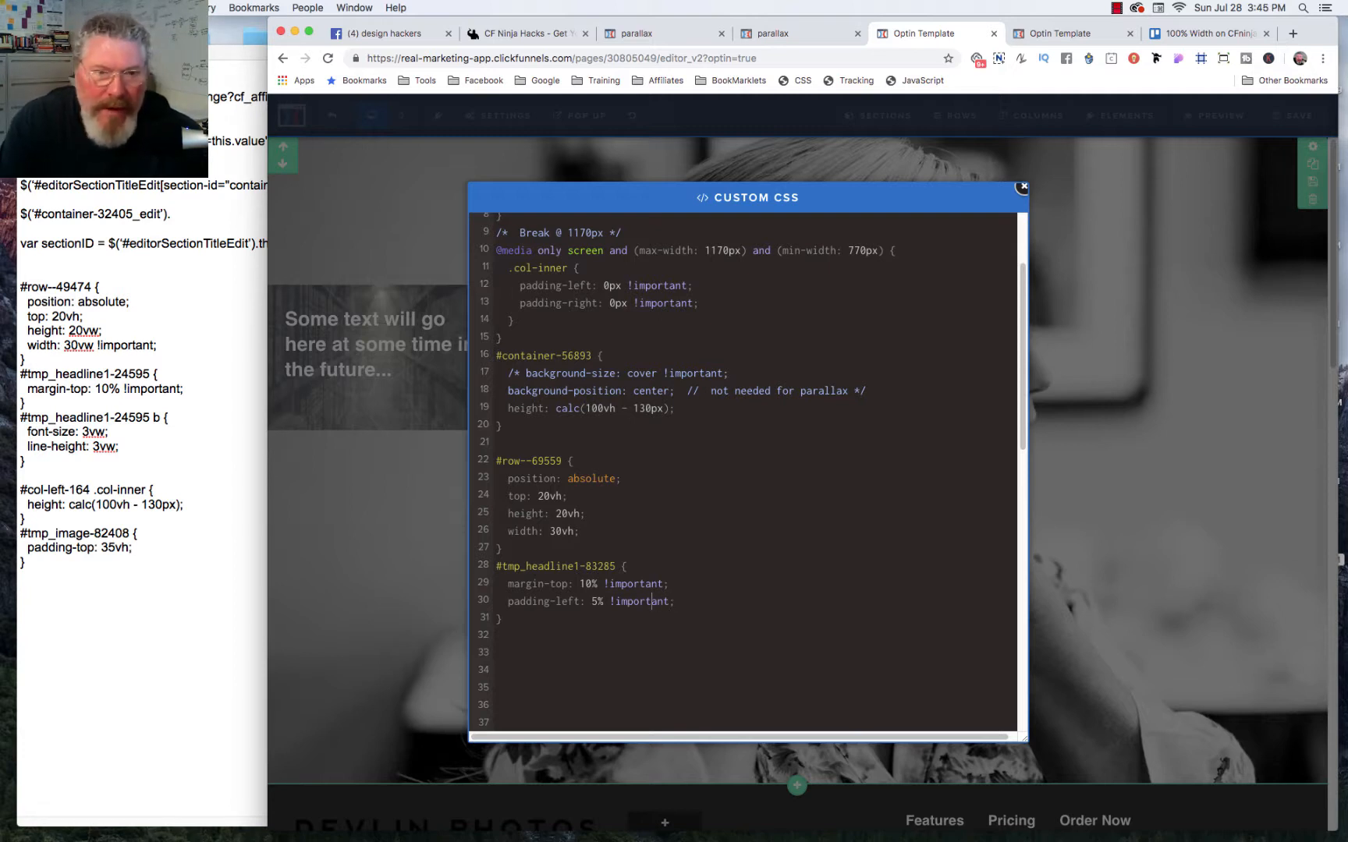
Step: Set the headline rule's padding-left to 2%, close the custom CSS and save the page
{"action": "key", "text": "Left"}
{"action": "key", "text": "Left"}
{"action": "key", "text": "Left"}
{"action": "key", "text": "Left"}
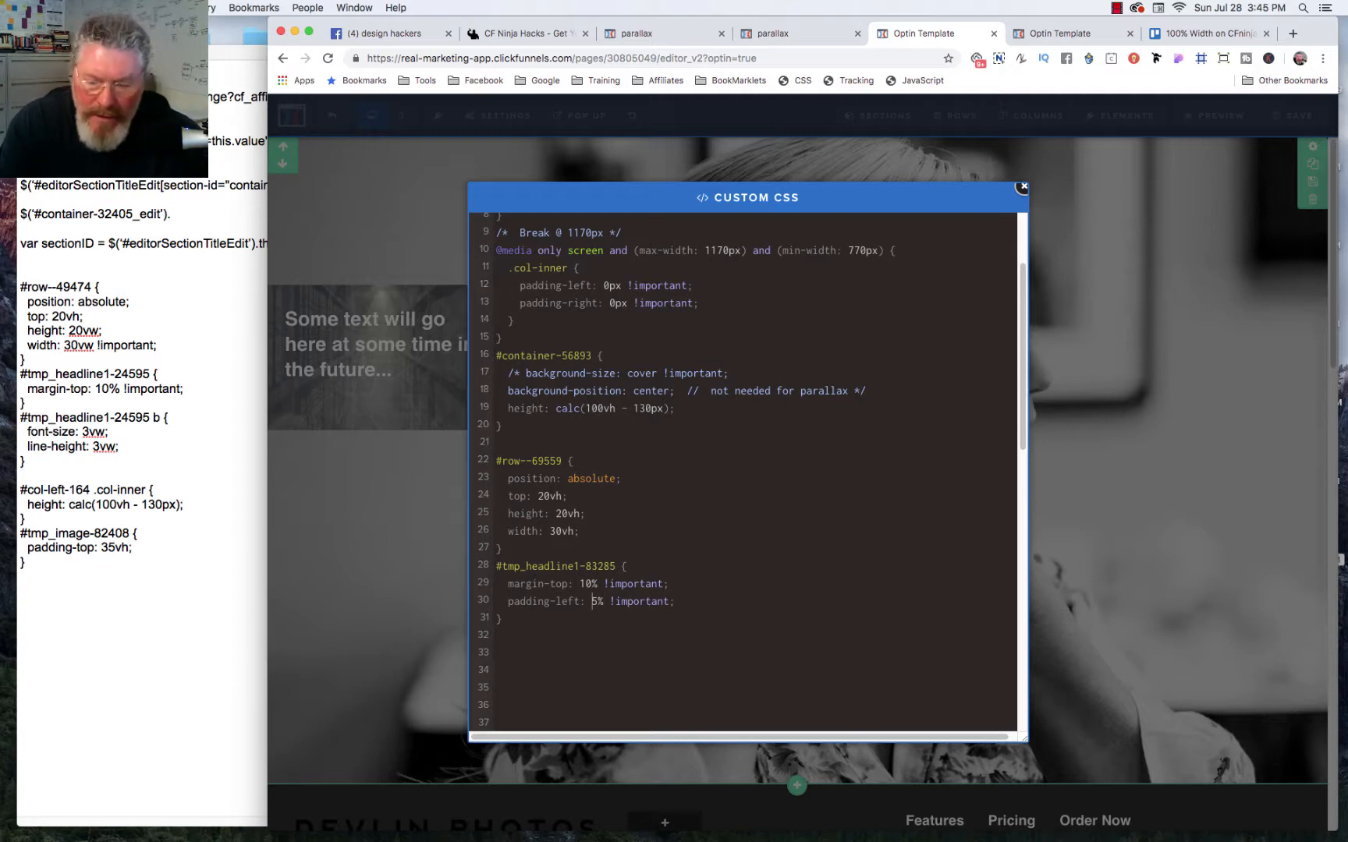
{"action": "key", "text": "BackSpace"}
{"action": "type", "text": "2"}
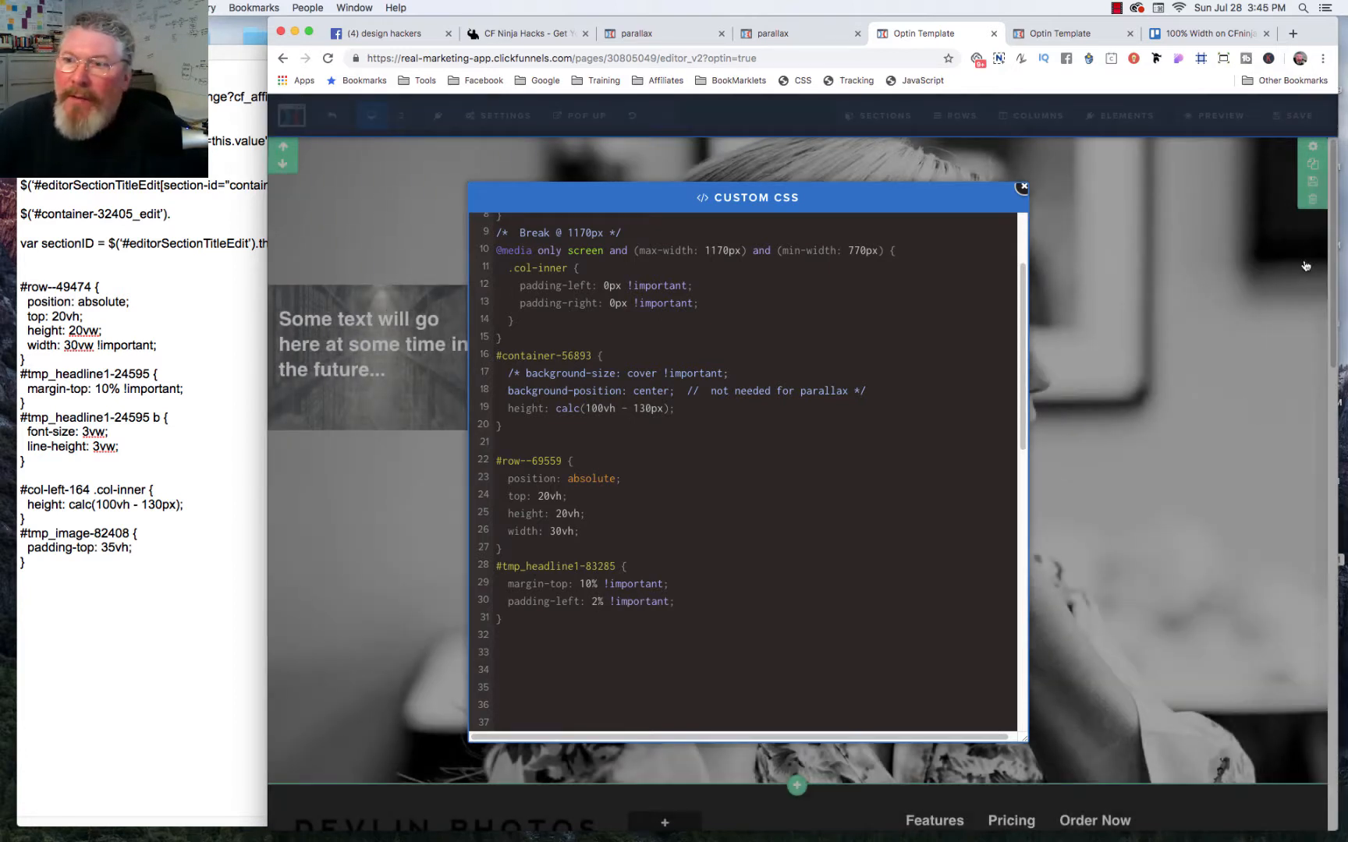
{"action": "left_click", "coordinate": [1292, 121]}
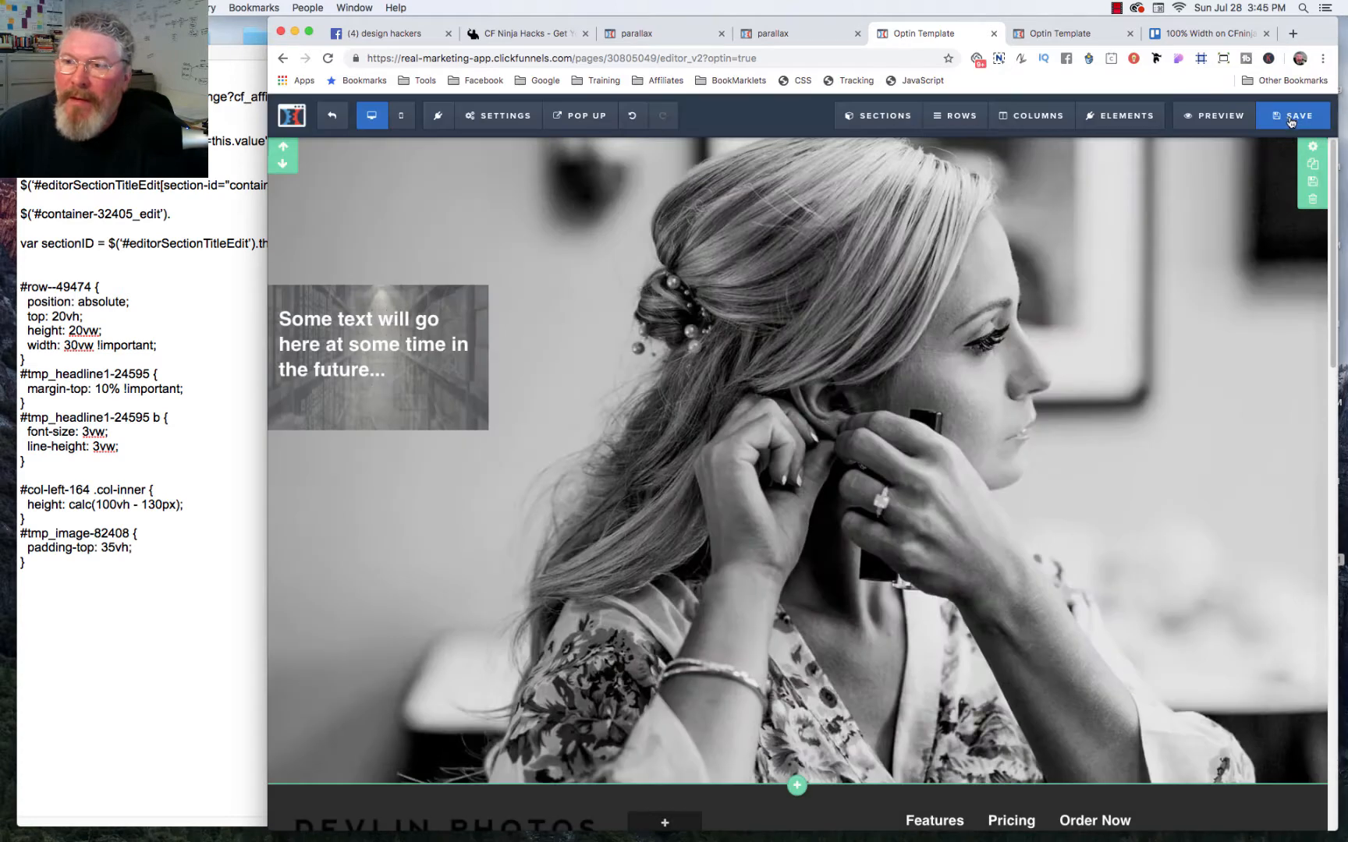
Step: Save the page, reload its live preview and resize the browser window to check how the vh-sized row scales
{"action": "left_click", "coordinate": [1292, 121]}
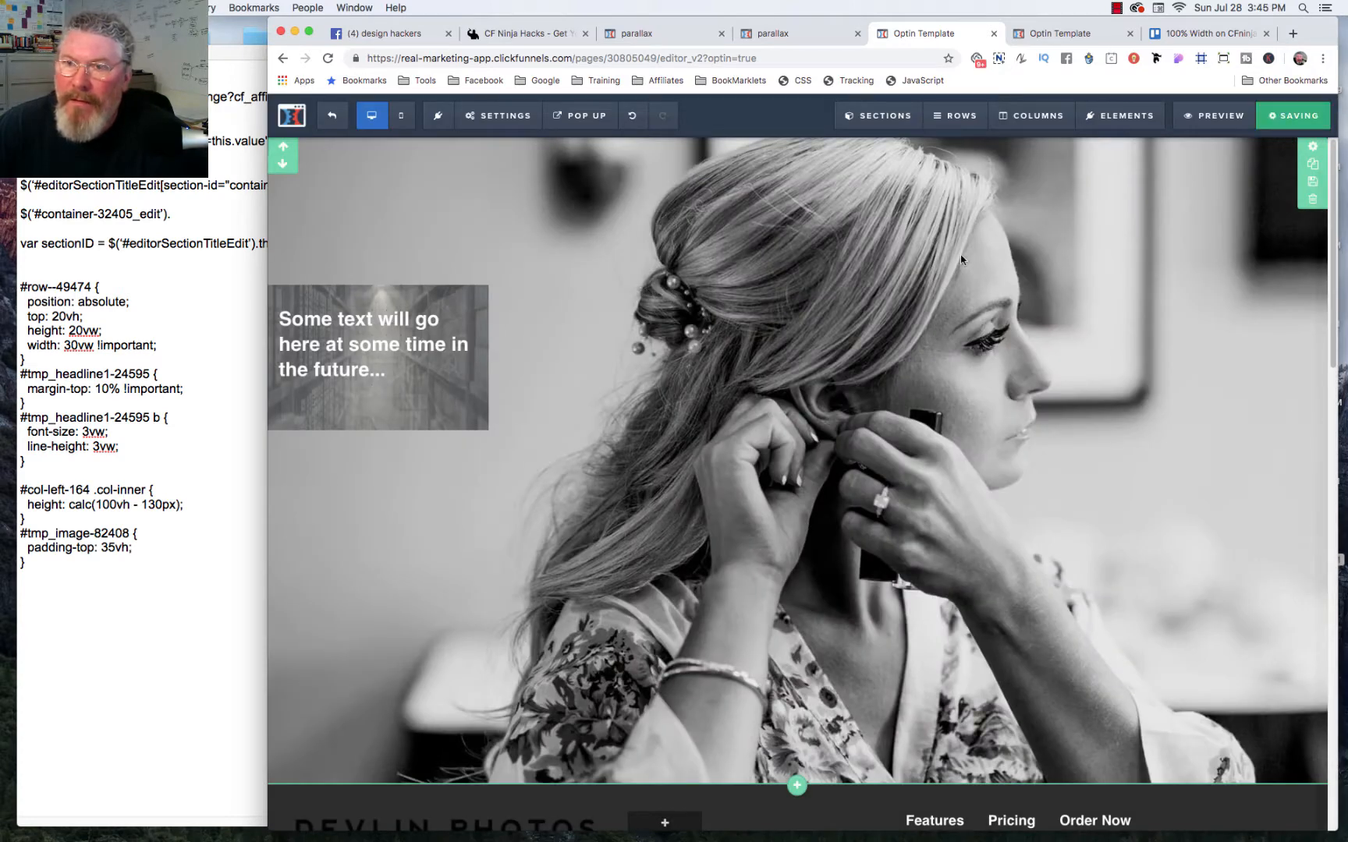
{"action": "left_click", "coordinate": [1063, 39]}
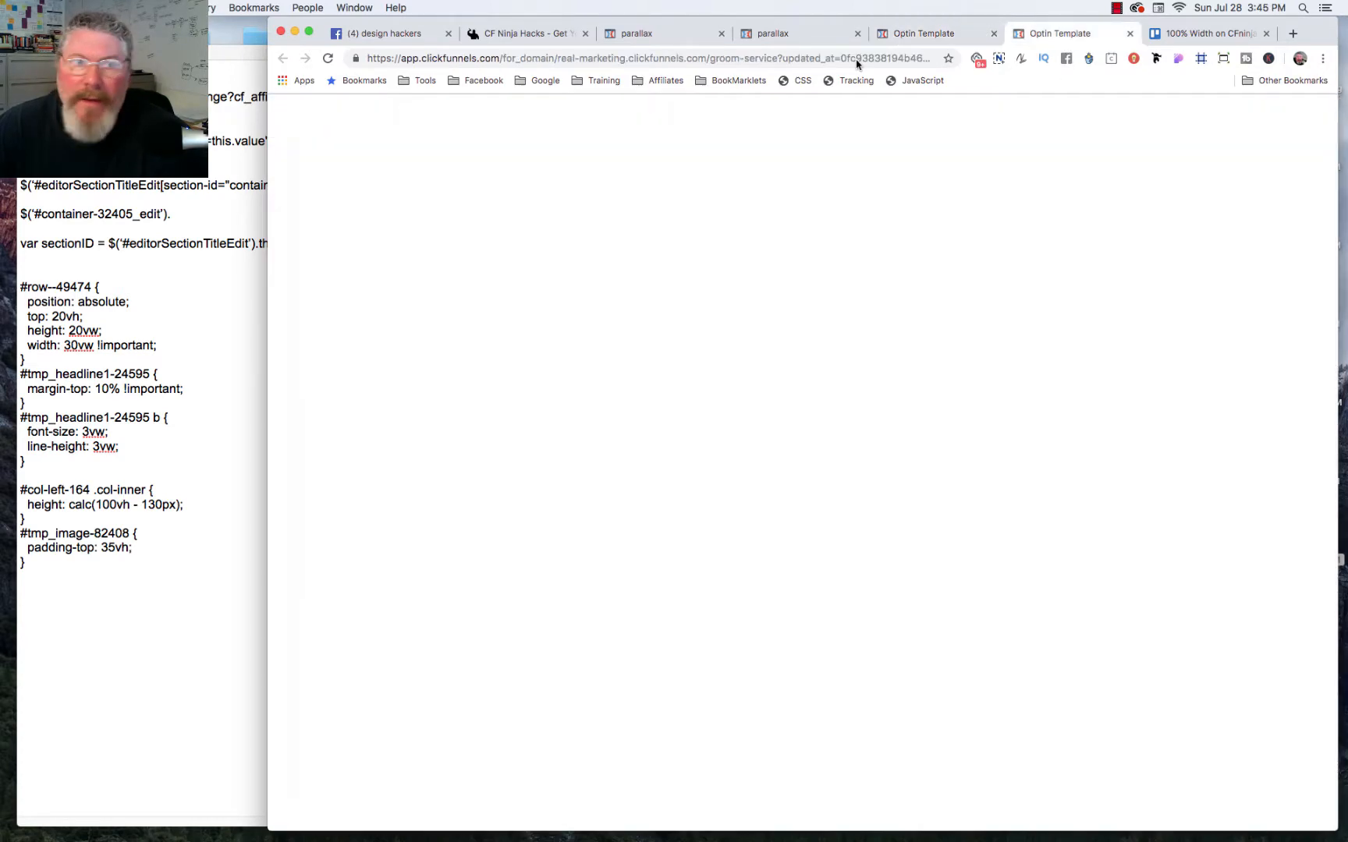
{"action": "left_click", "coordinate": [327, 60]}
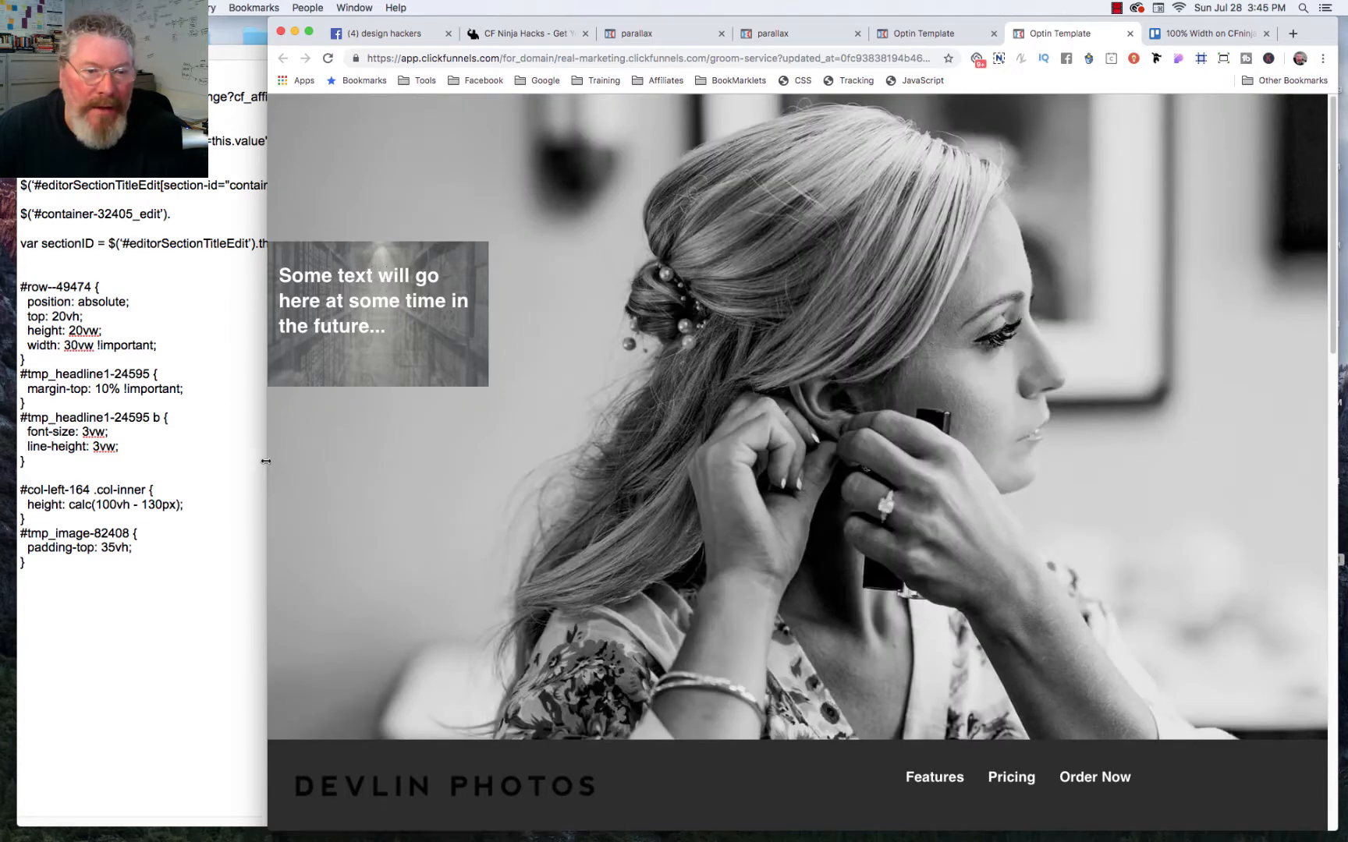
{"action": "mouse_move", "coordinate": [268, 464]}
{"action": "left_mouse_down"}
{"action": "mouse_move", "coordinate": [580, 478]}
{"action": "mouse_move", "coordinate": [272, 478]}
{"action": "left_mouse_up"}
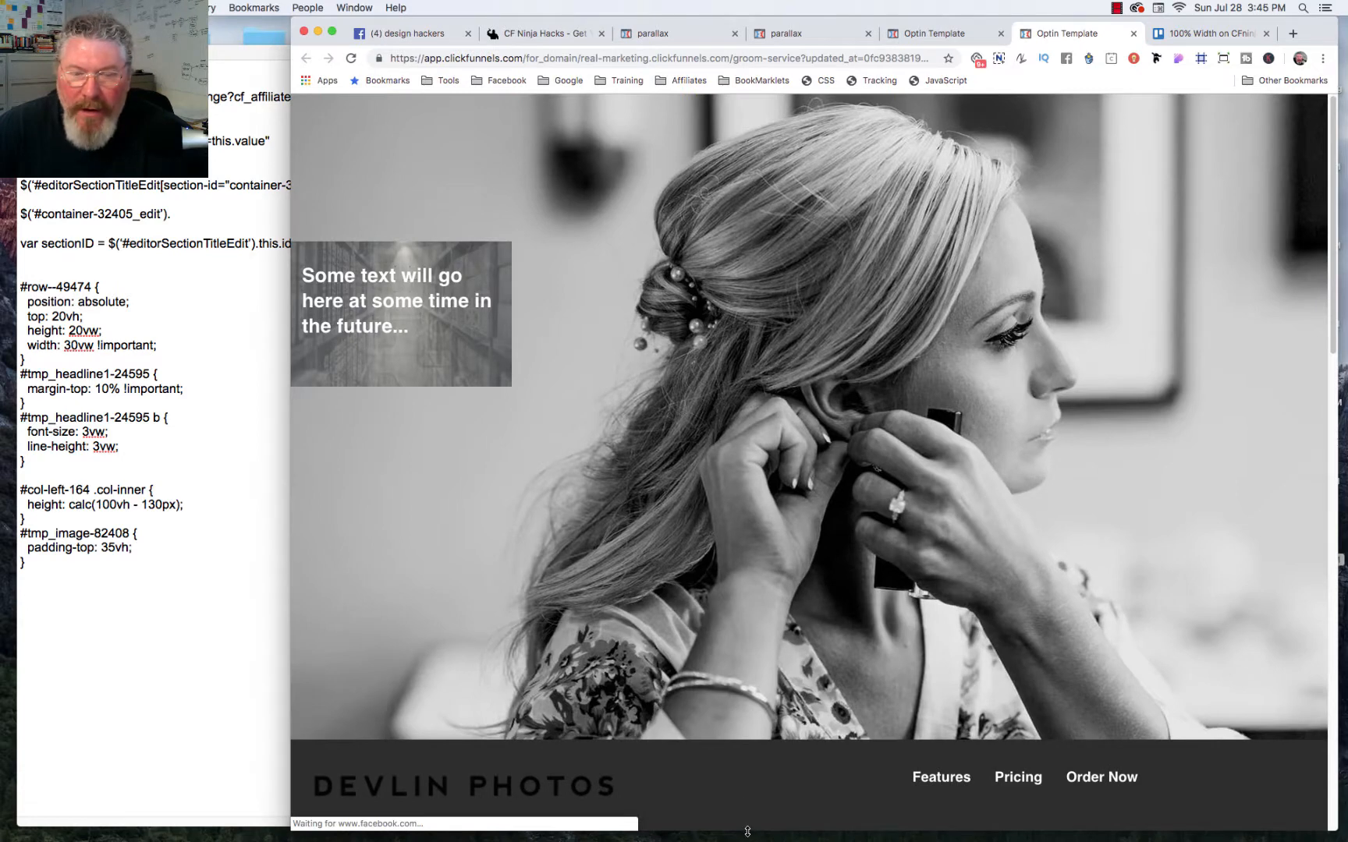
{"action": "left_click_drag", "start_coordinate": [747, 831], "coordinate": [775, 839]}
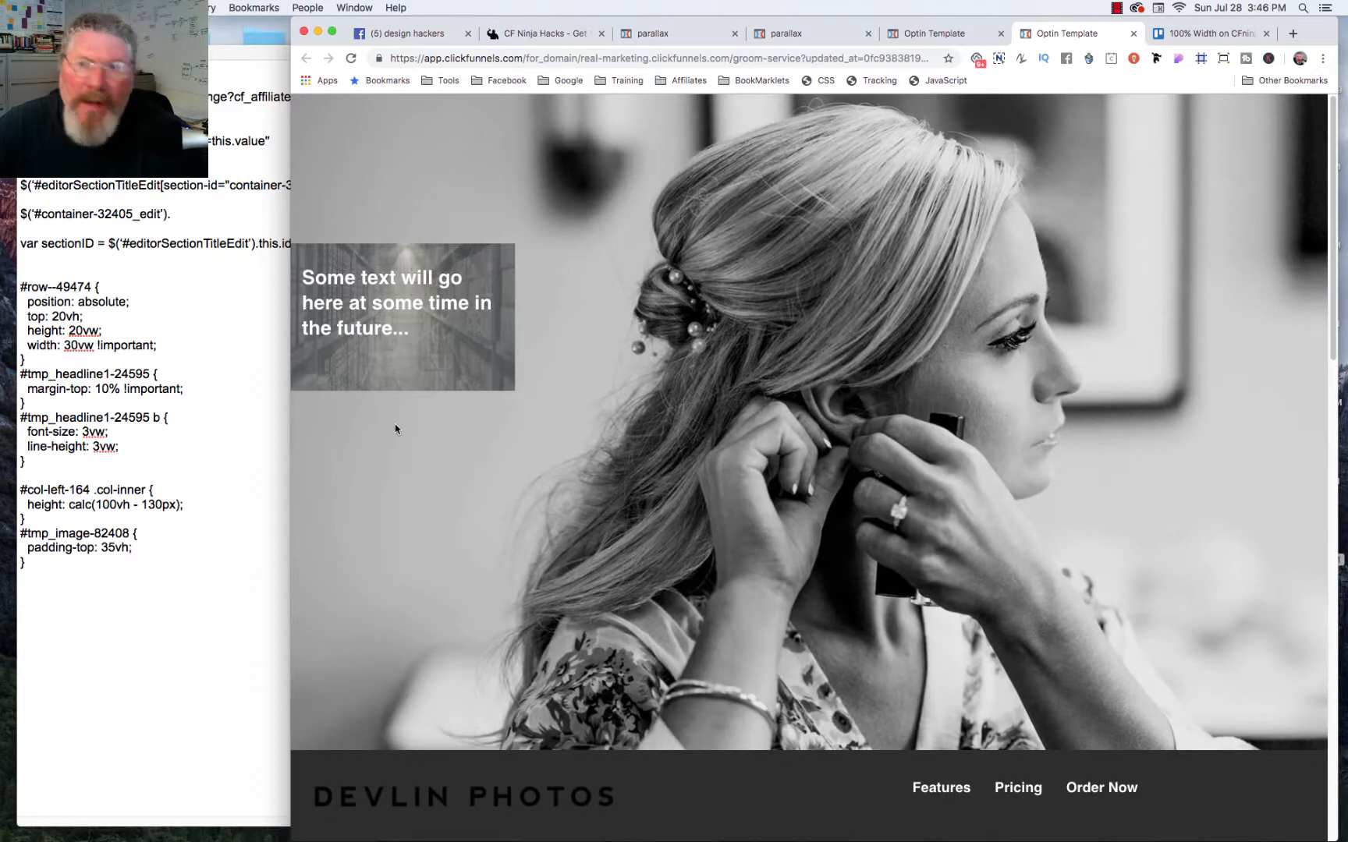
{"action": "left_click_drag", "start_coordinate": [289, 462], "coordinate": [351, 514]}
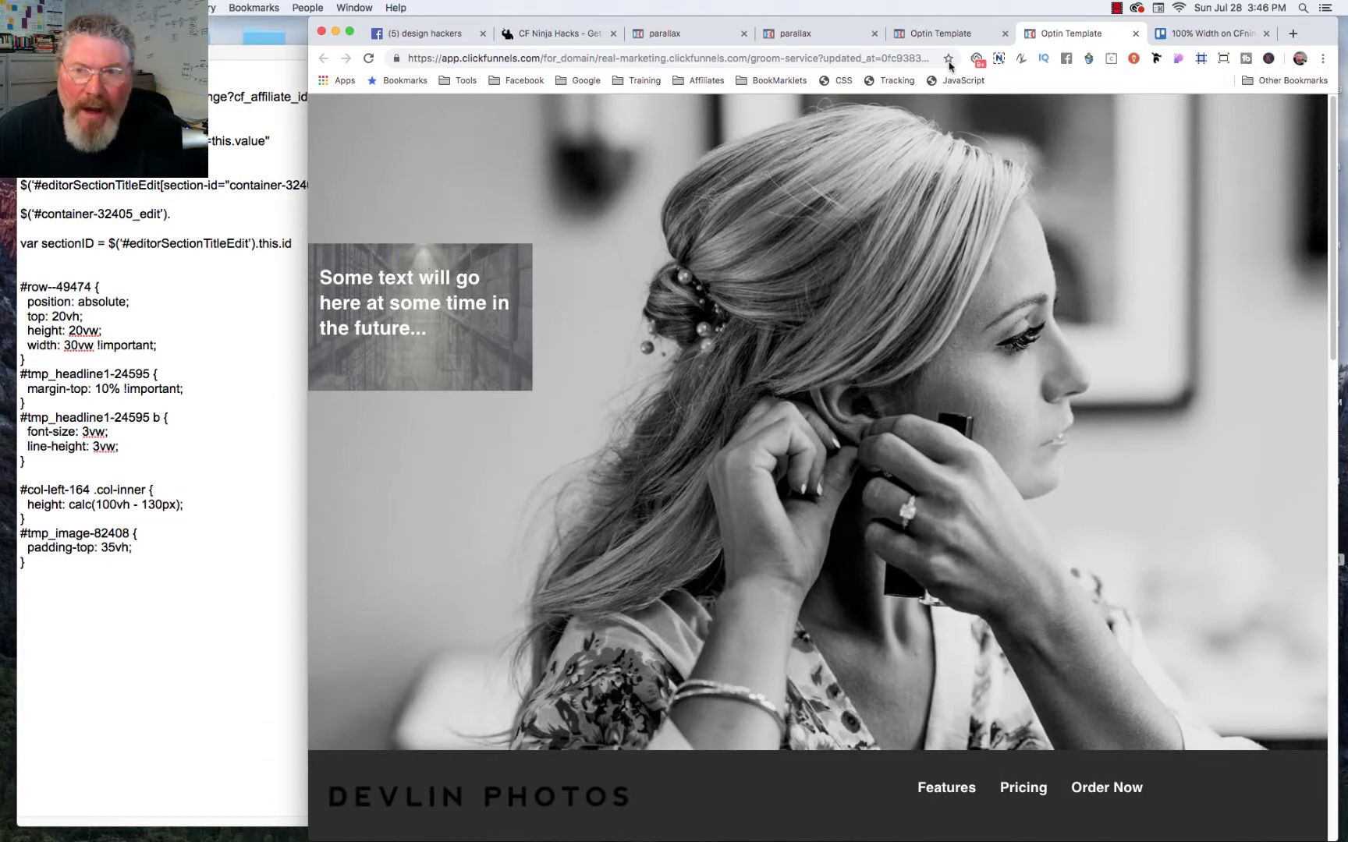
Step: In the page's custom CSS, set the #row--69559 rule's height to 20vw and width to 30vw, and save the page
{"action": "left_click", "coordinate": [931, 35]}
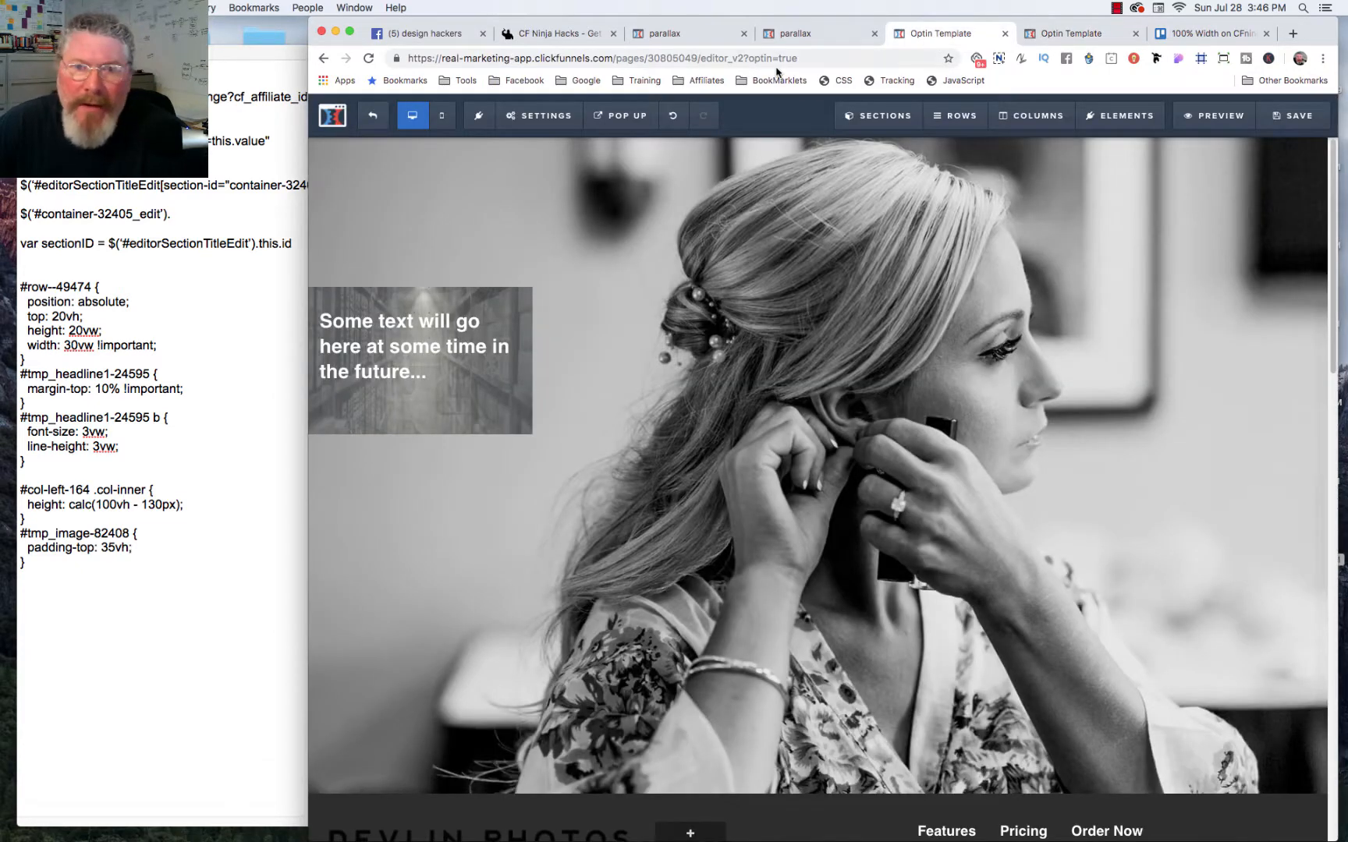
{"action": "left_click", "coordinate": [844, 81]}
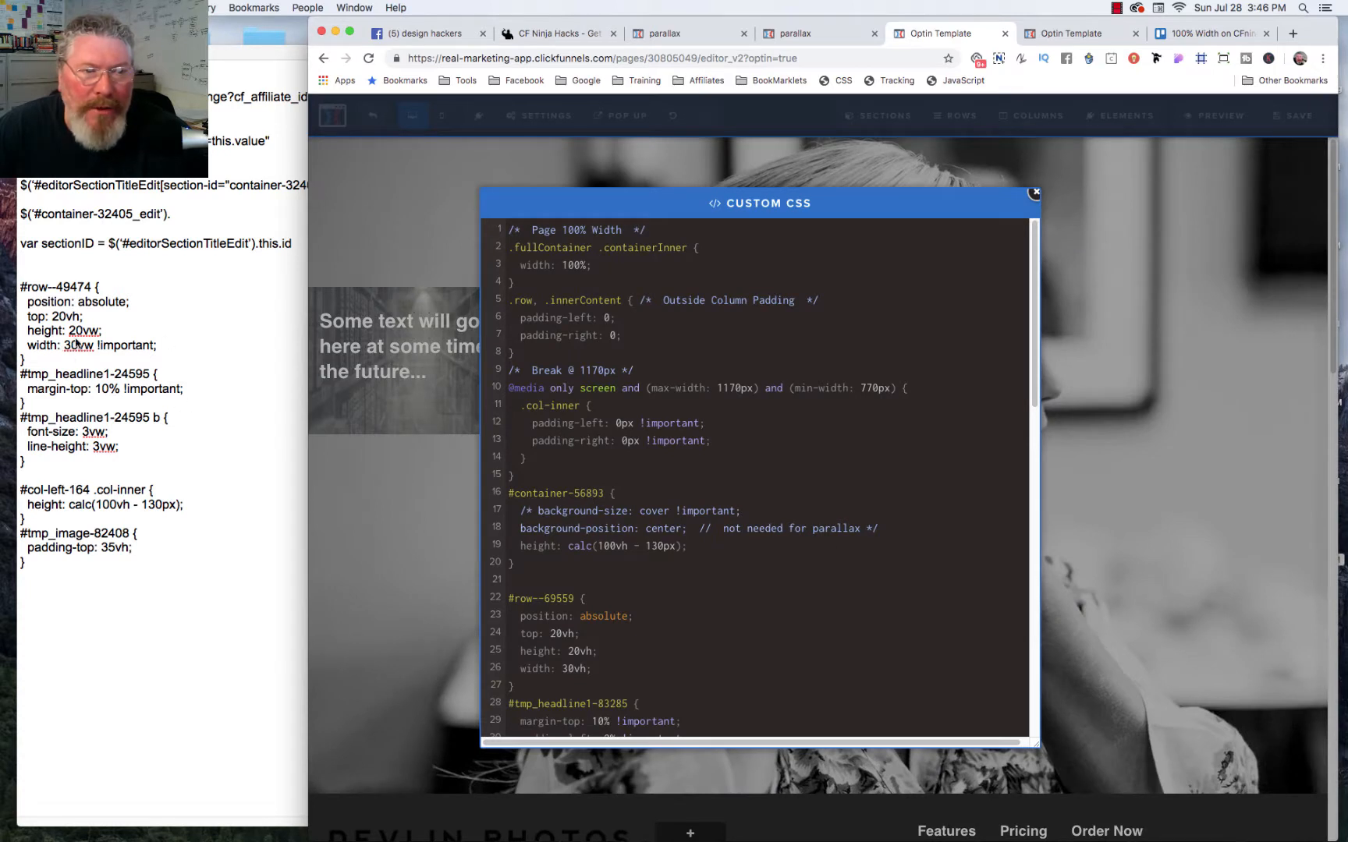
{"action": "scroll", "coordinate": [706, 576], "scroll_direction": "down", "scroll_amount": 3}
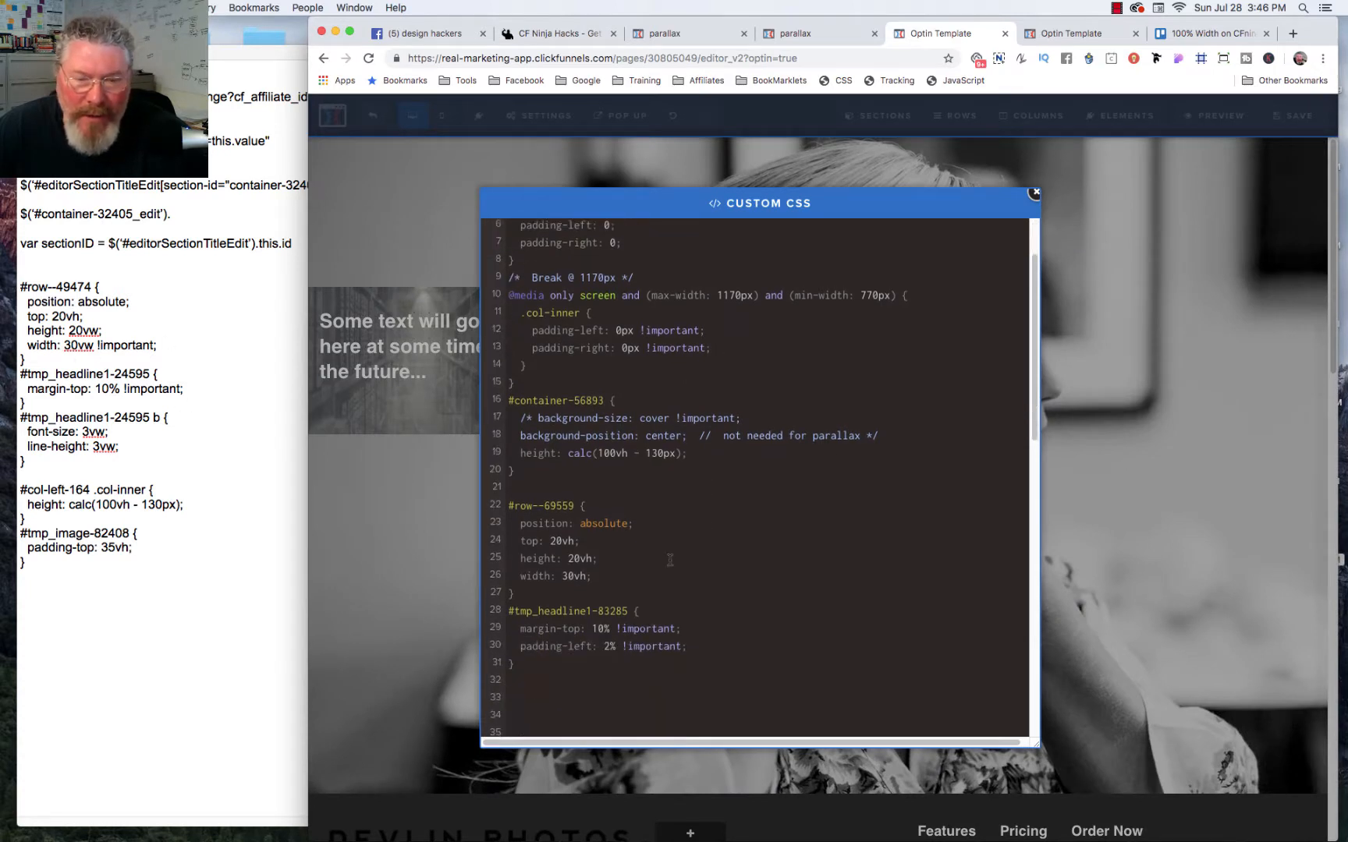
{"action": "left_click", "coordinate": [589, 545]}
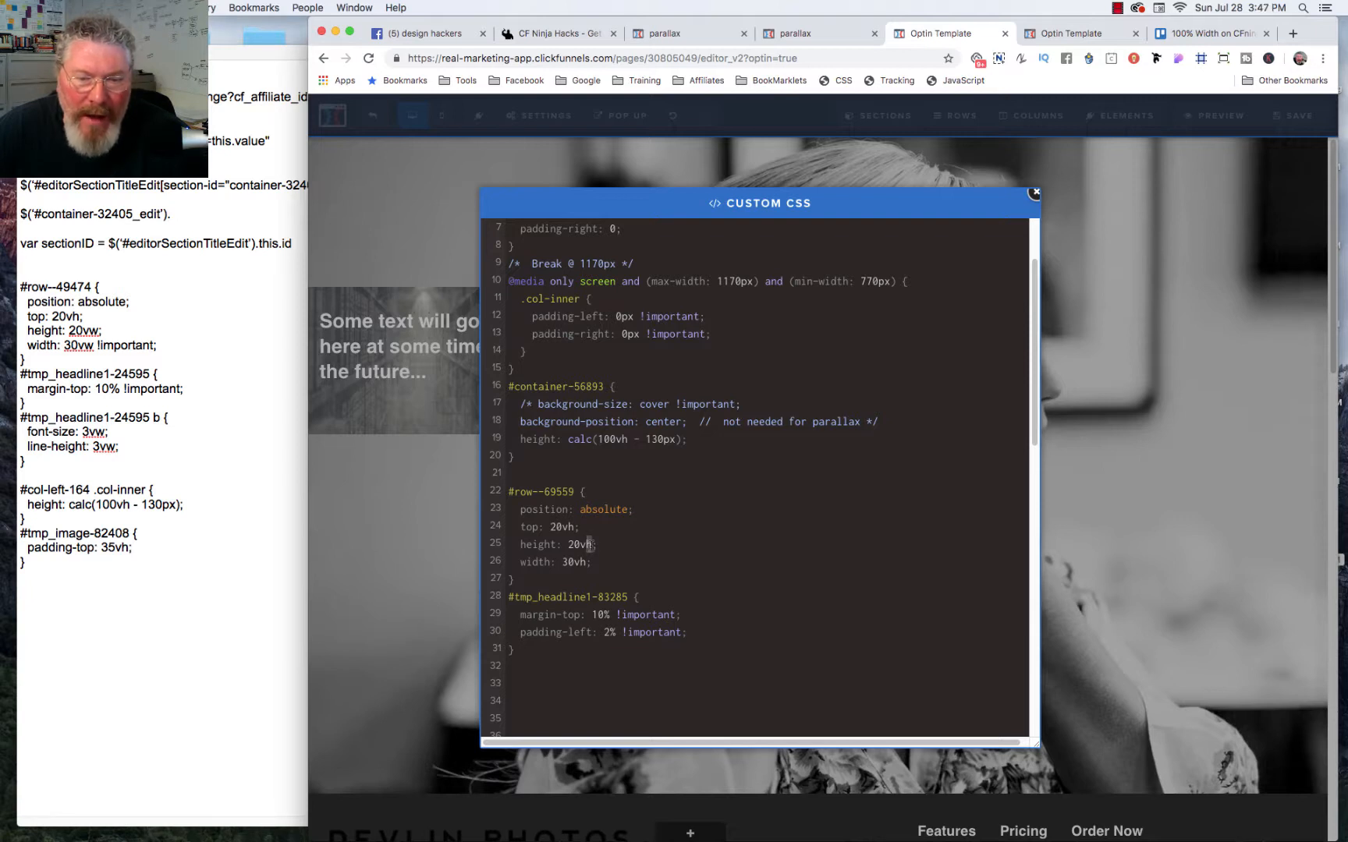
{"action": "key", "text": "BackSpace"}
{"action": "type", "text": "w"}
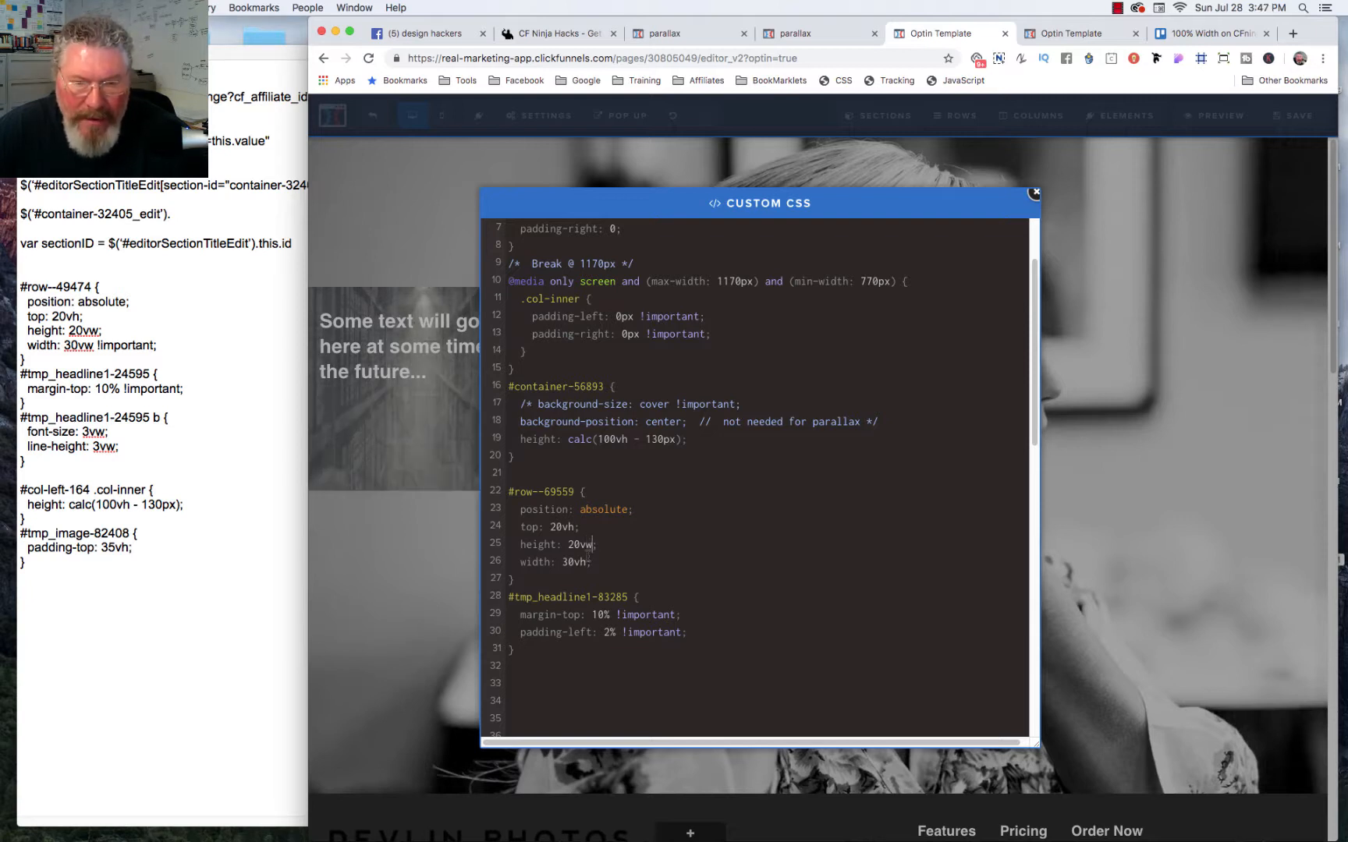
{"action": "left_click", "coordinate": [587, 561]}
{"action": "key", "text": "BackSpace"}
{"action": "type", "text": "w"}
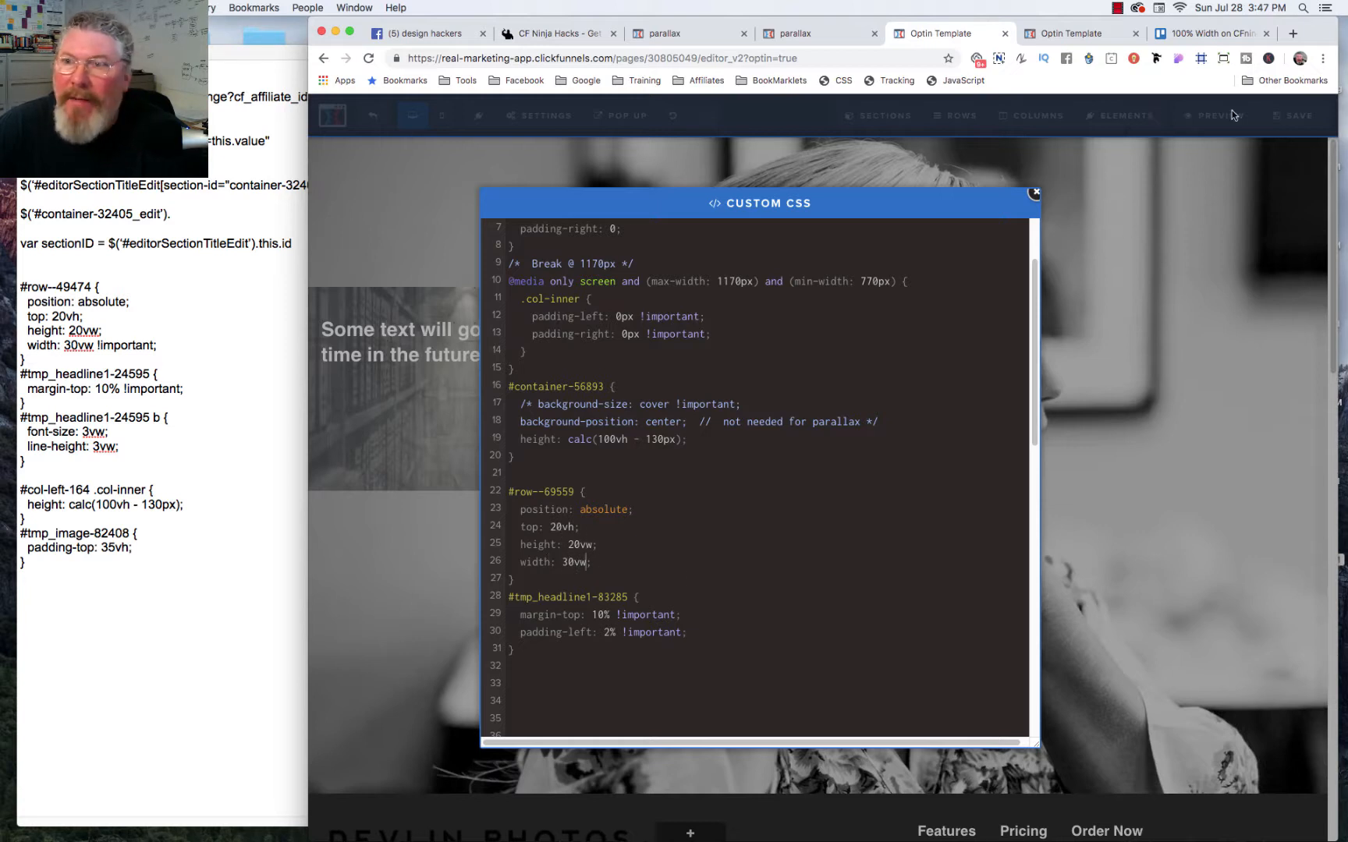
{"action": "left_click", "coordinate": [1295, 119]}
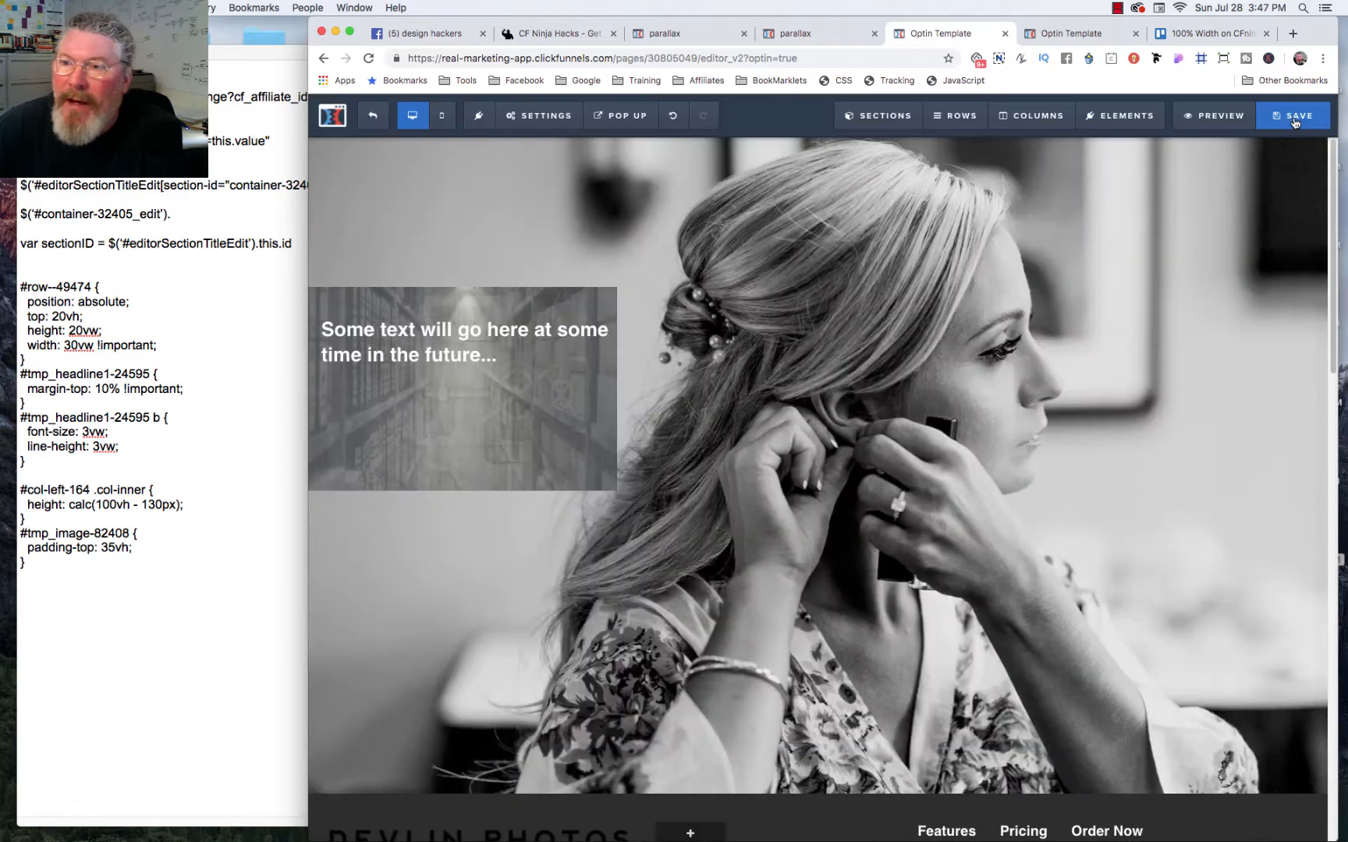
Step: Reload the live preview and resize the browser window to check how the row and headline scale with the viewport width
{"action": "left_click", "coordinate": [1072, 34]}
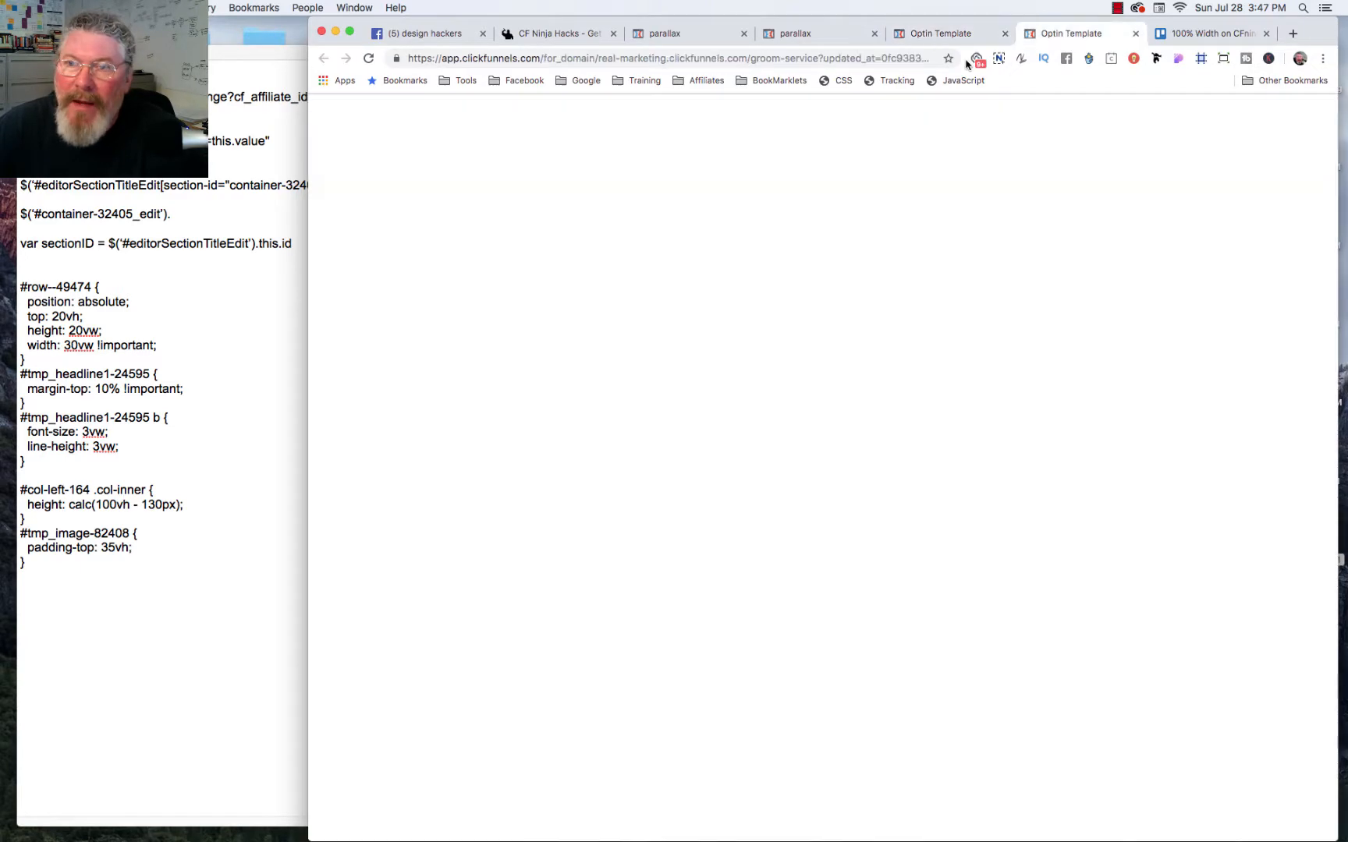
{"action": "left_click", "coordinate": [369, 60]}
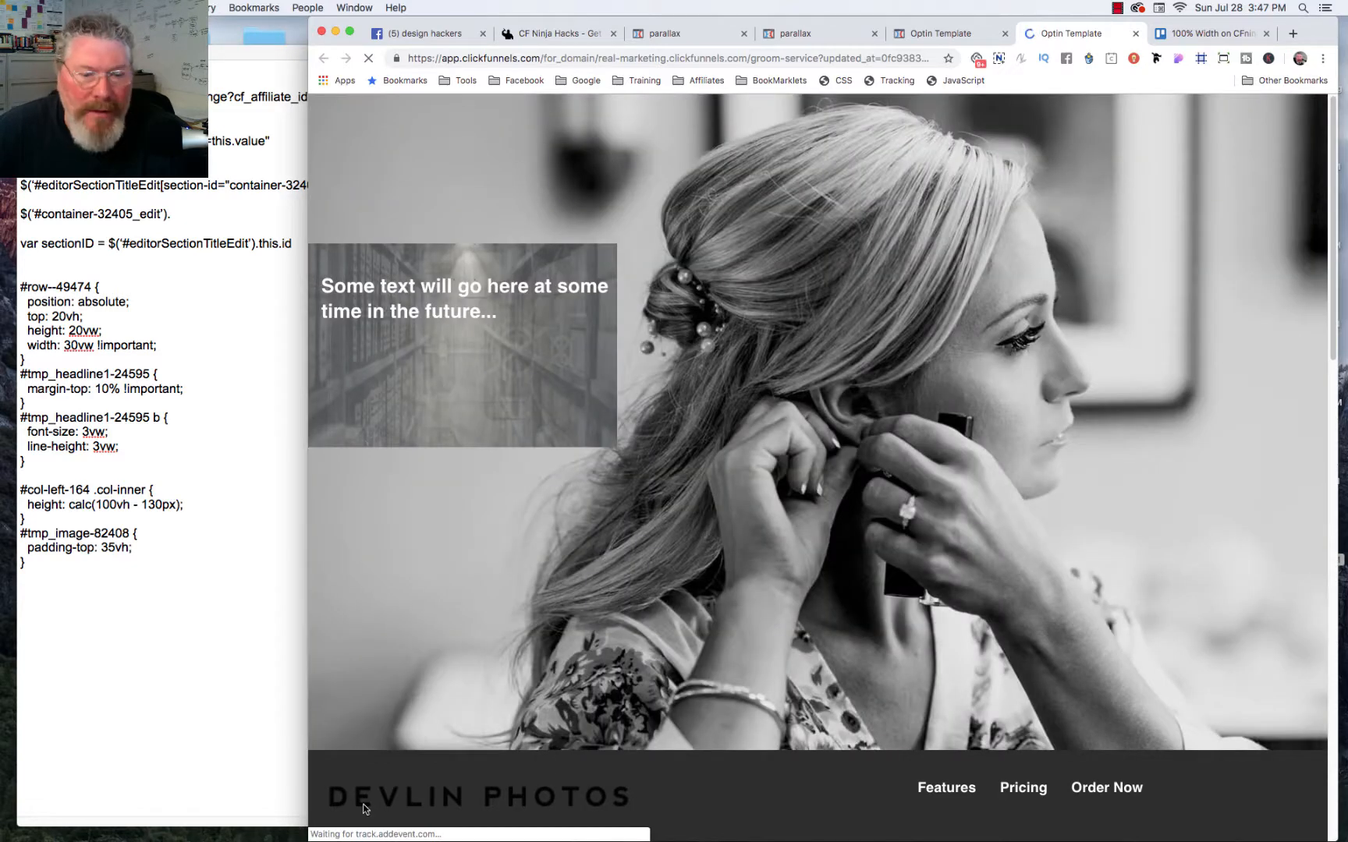
{"action": "left_click_drag", "start_coordinate": [311, 836], "coordinate": [465, 803]}
{"action": "left_click_drag", "start_coordinate": [467, 672], "coordinate": [400, 816]}
{"action": "left_click", "coordinate": [965, 33]}
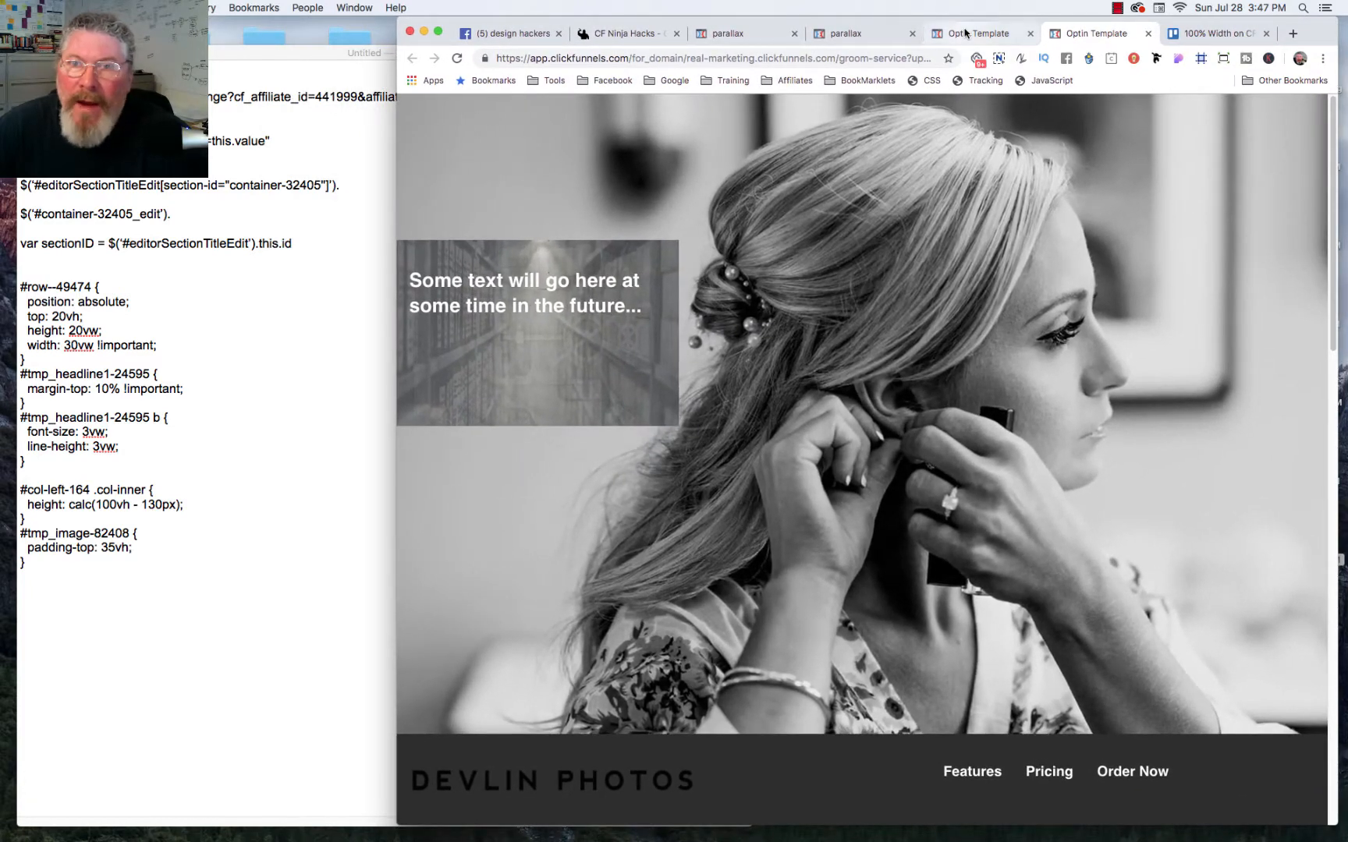
{"action": "left_click", "coordinate": [932, 79]}
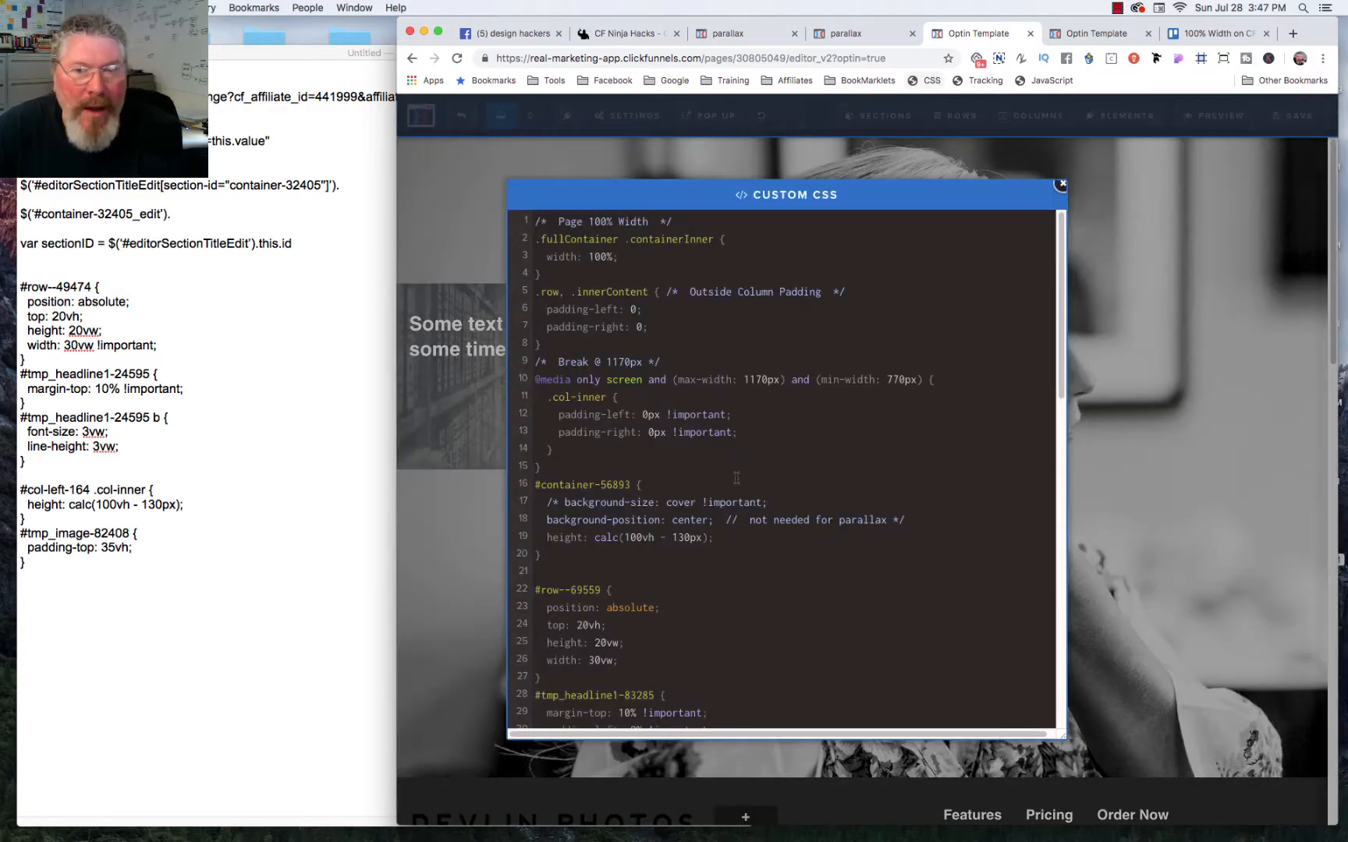
{"action": "left_click", "coordinate": [1088, 35]}
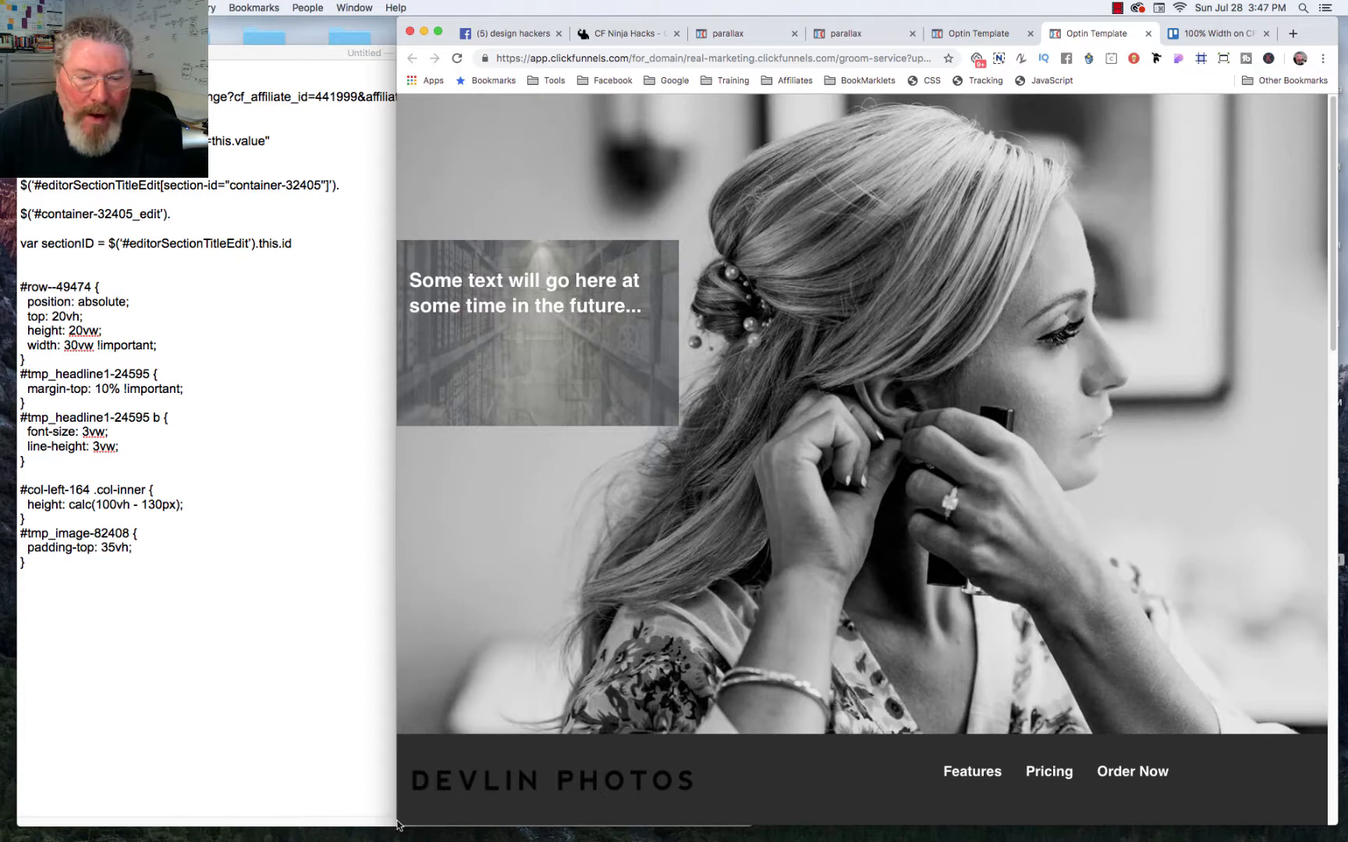
{"action": "mouse_move", "coordinate": [397, 822]}
{"action": "left_mouse_down"}
{"action": "mouse_move", "coordinate": [396, 565]}
{"action": "mouse_move", "coordinate": [366, 797]}
{"action": "mouse_move", "coordinate": [343, 797]}
{"action": "mouse_move", "coordinate": [628, 814]}
{"action": "mouse_move", "coordinate": [418, 797]}
{"action": "mouse_move", "coordinate": [385, 800]}
{"action": "mouse_move", "coordinate": [385, 818]}
{"action": "left_mouse_up"}
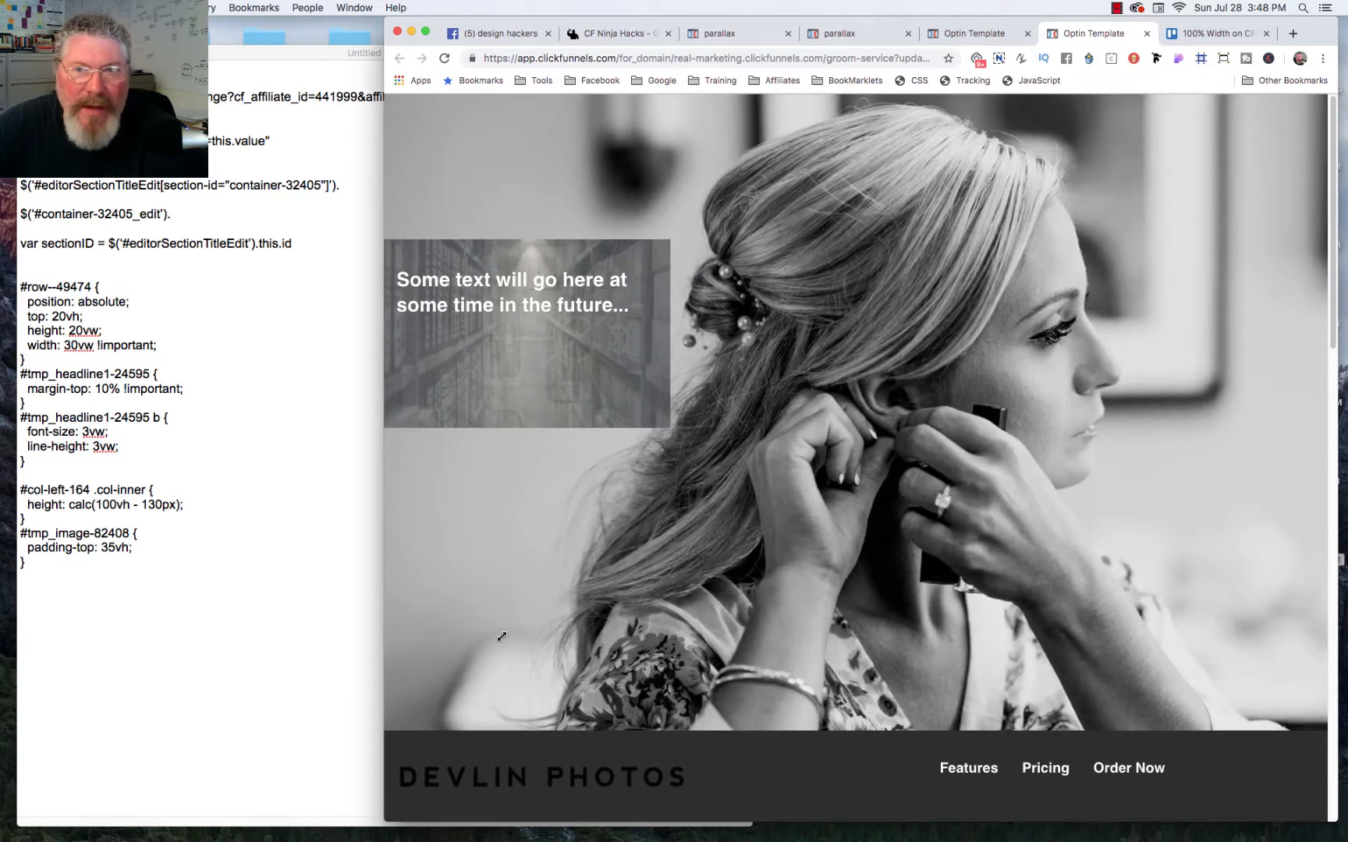
Step: Duplicate the #tmp_headline1-83285 rule below itself in the editor's custom CSS and change the copy's selector to #tmp_headline1-83285 b
{"action": "left_click", "coordinate": [965, 36]}
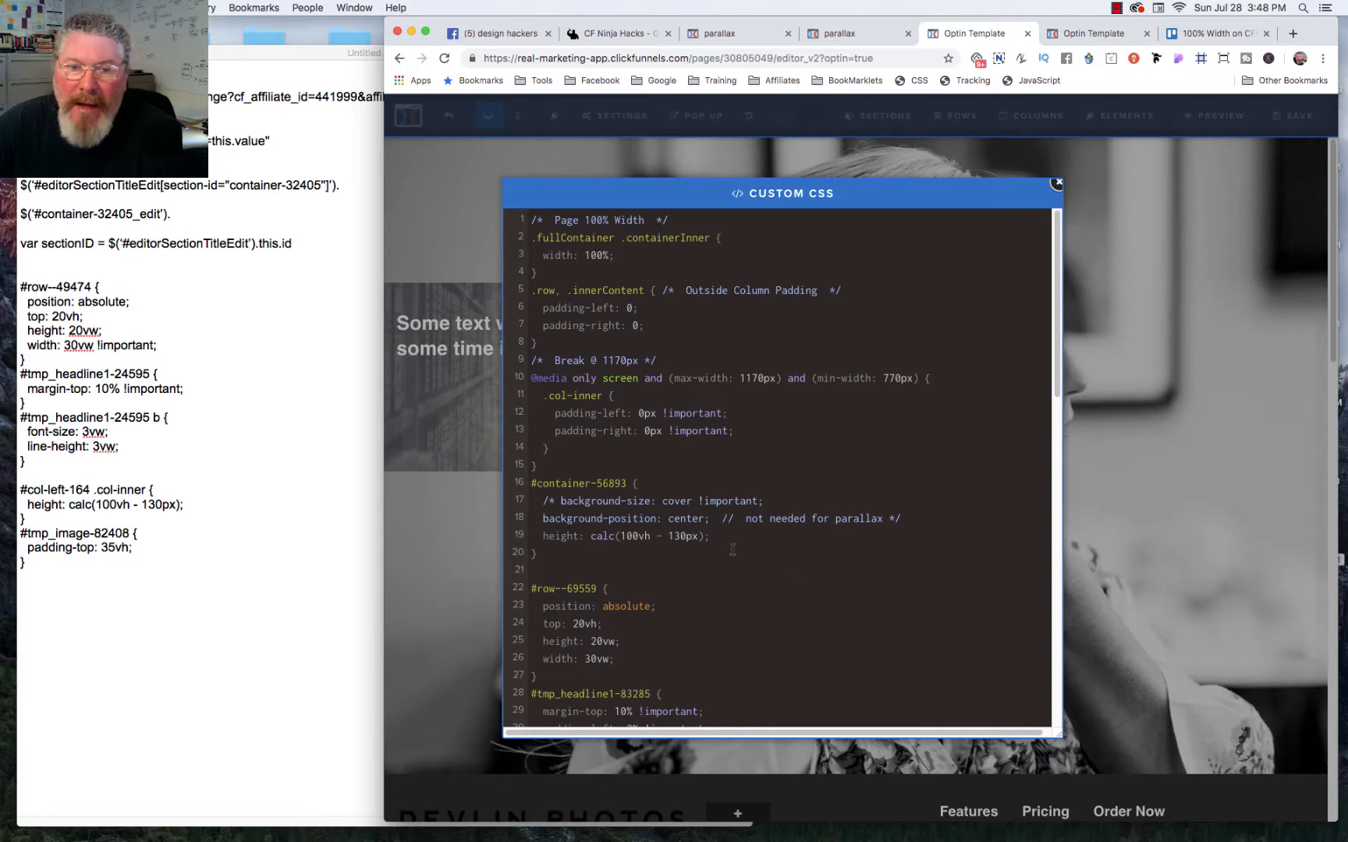
{"action": "scroll", "coordinate": [733, 548], "scroll_direction": "down", "scroll_amount": 5}
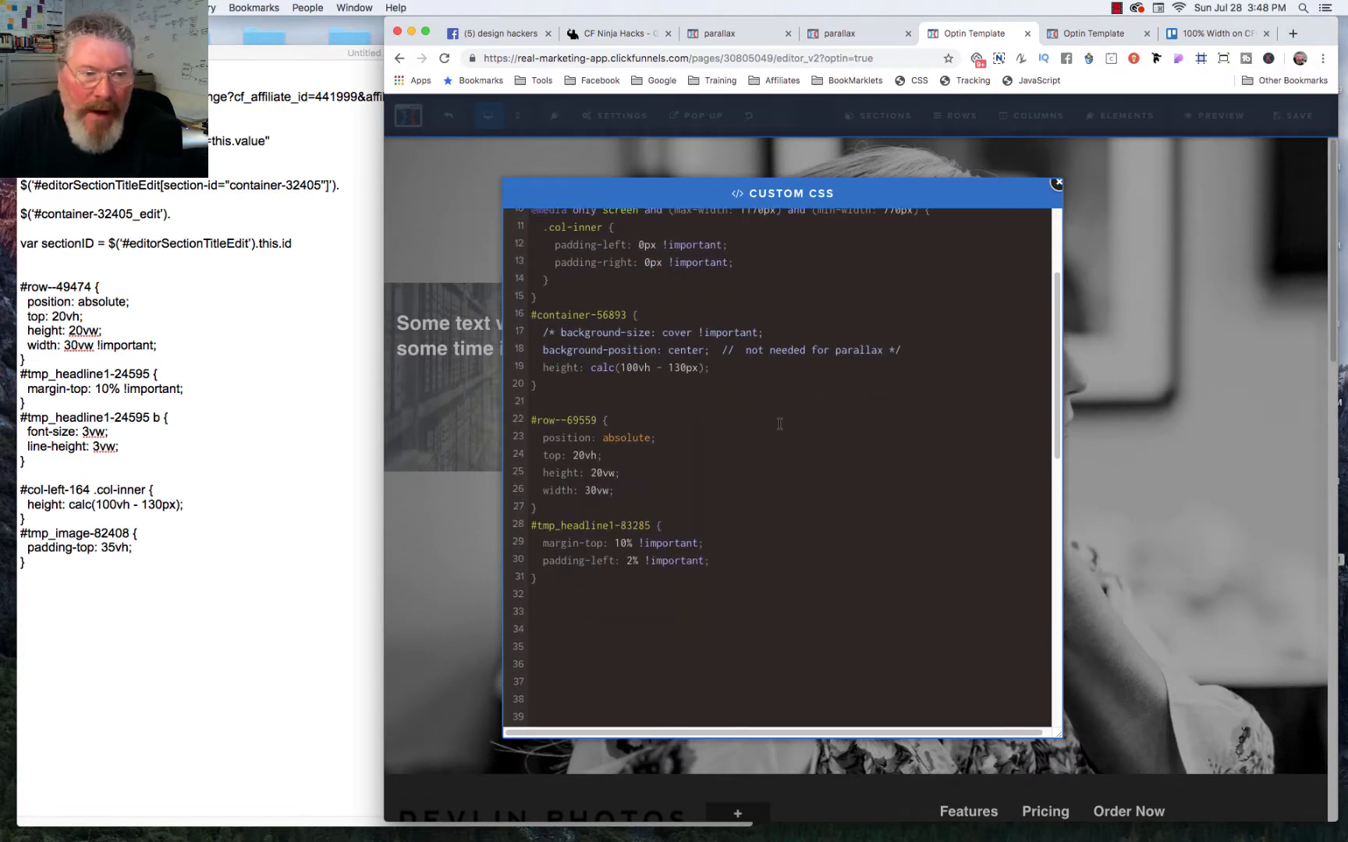
{"action": "left_click", "coordinate": [469, 333]}
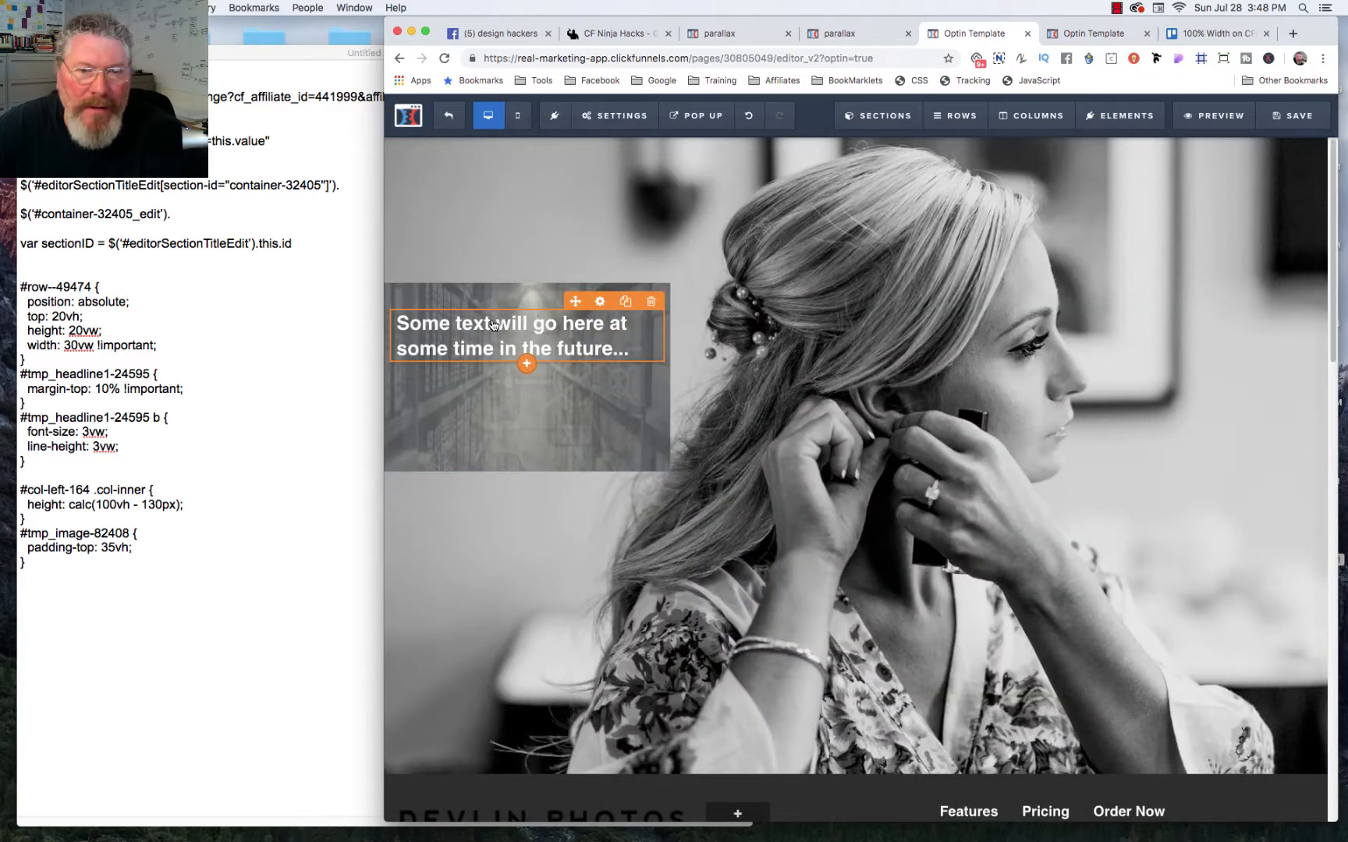
{"action": "left_click", "coordinate": [492, 325]}
{"action": "left_click", "coordinate": [916, 80]}
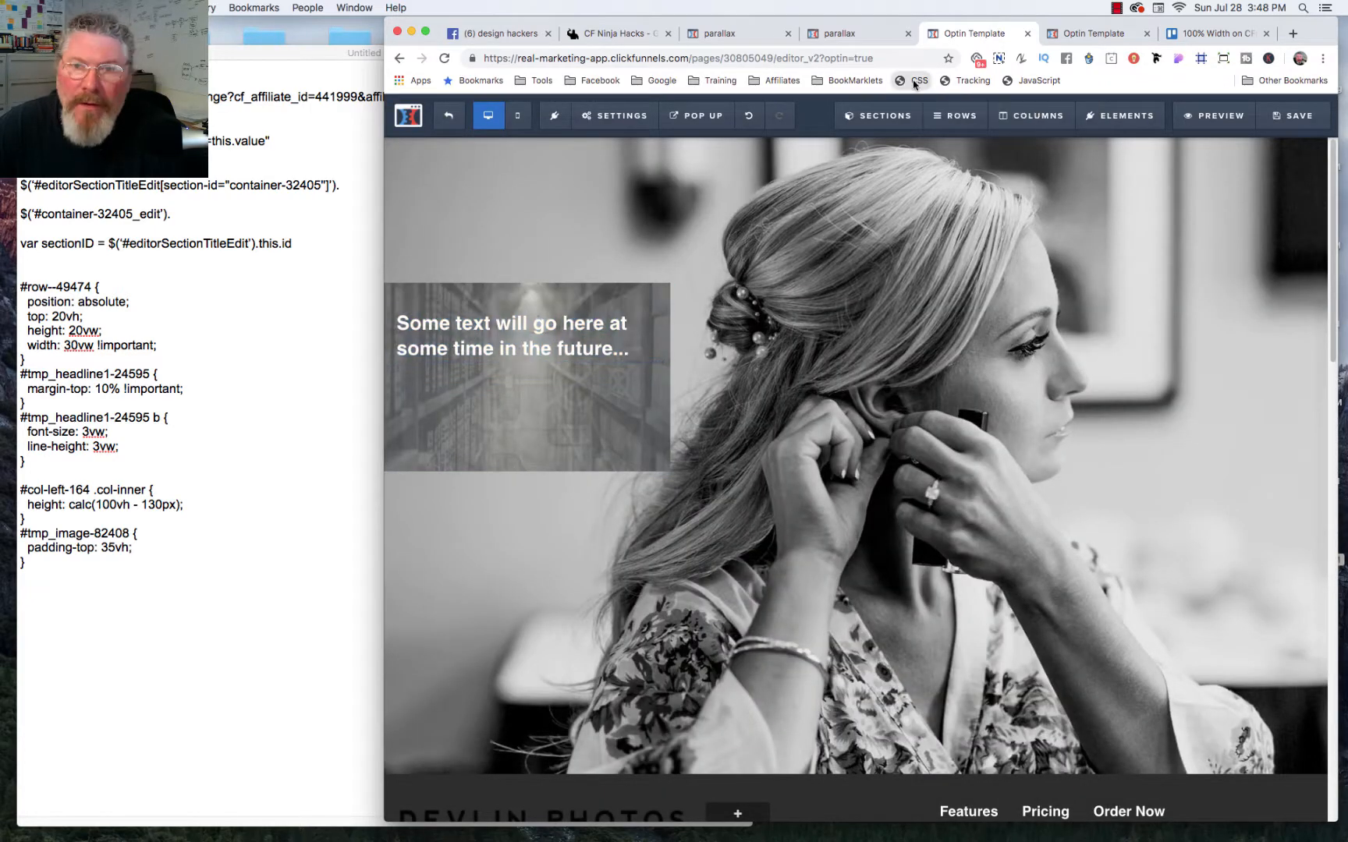
{"action": "scroll", "coordinate": [758, 560], "scroll_direction": "down", "scroll_amount": 3}
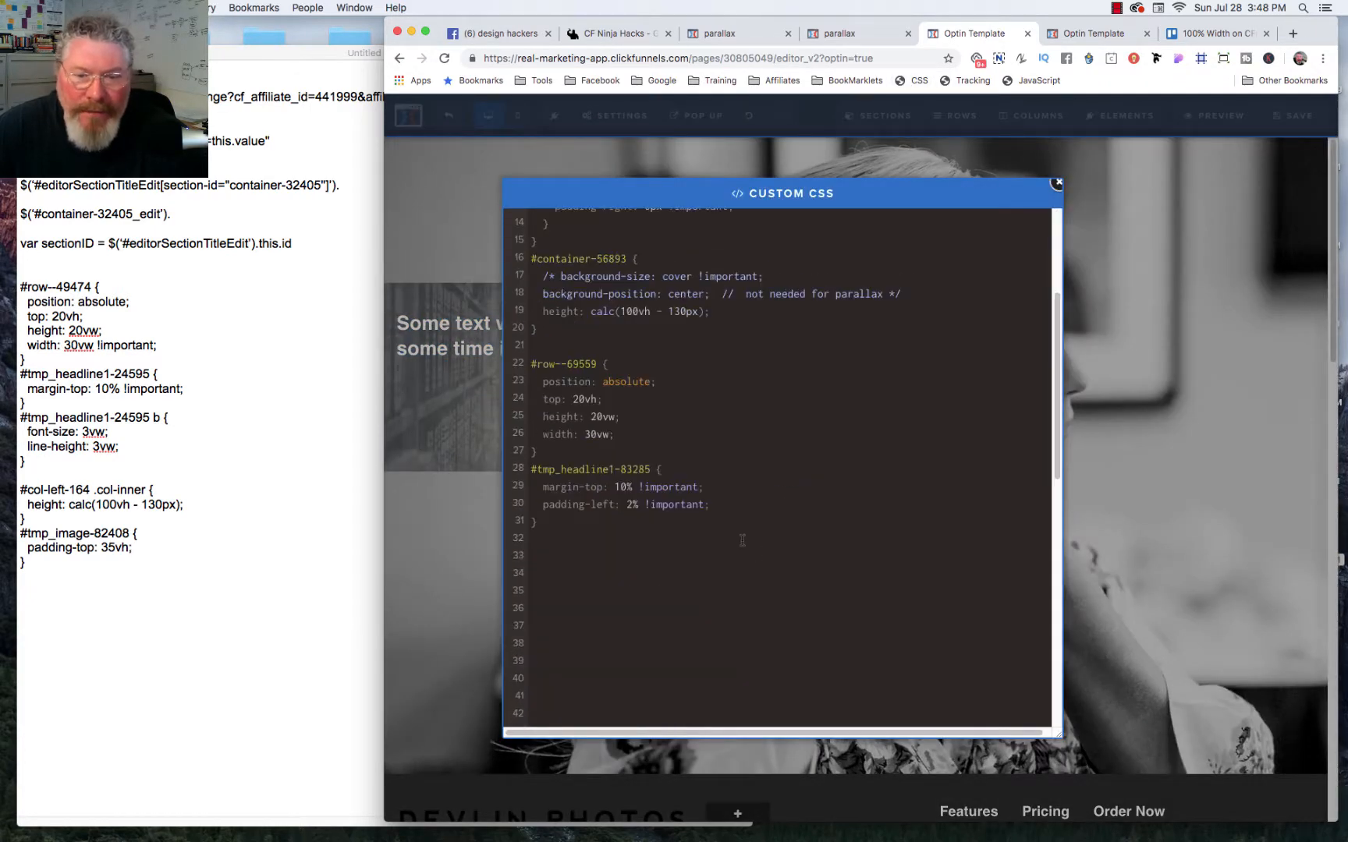
{"action": "left_click_drag", "start_coordinate": [540, 522], "coordinate": [531, 469]}
{"action": "key", "text": "super+c"}
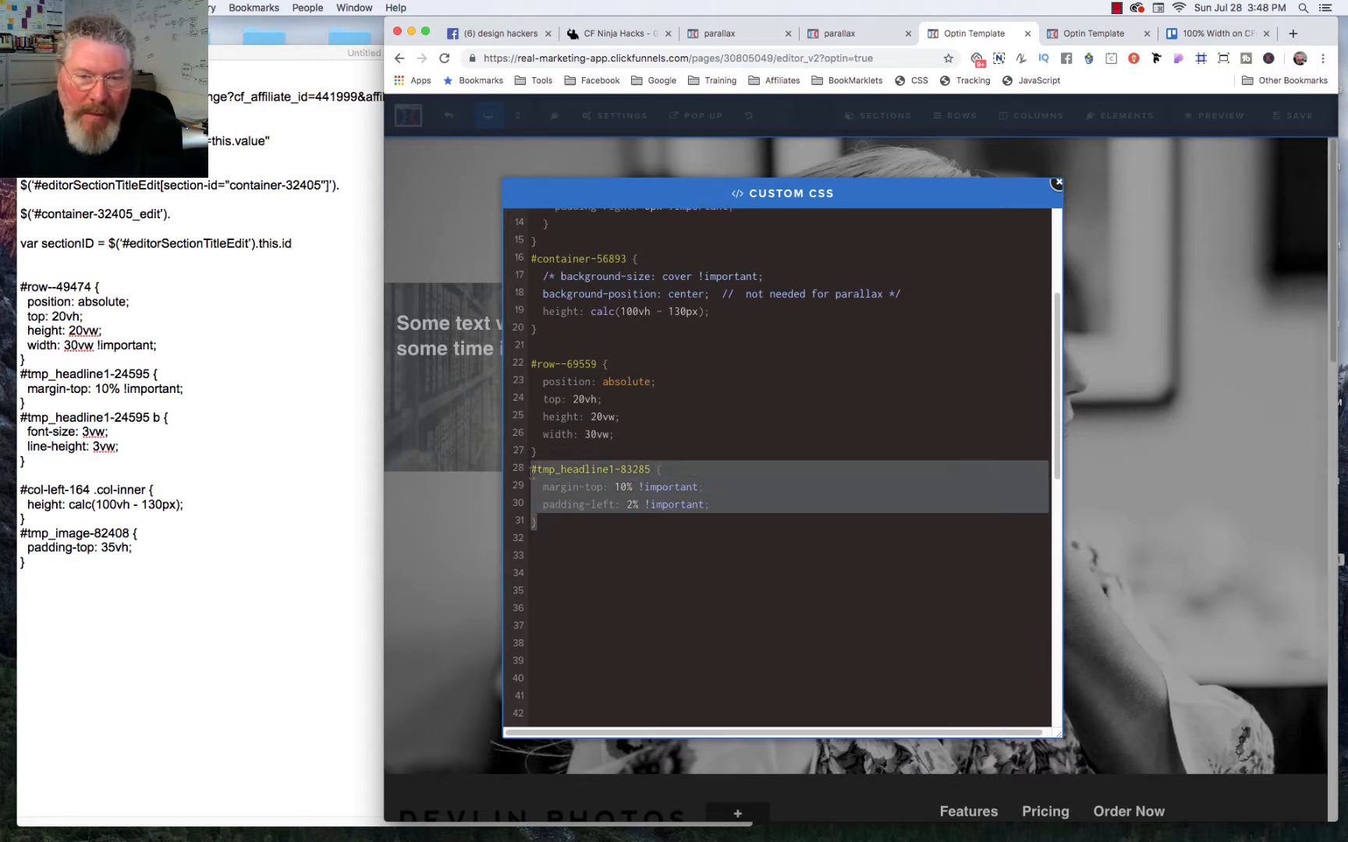
{"action": "left_click", "coordinate": [542, 538]}
{"action": "key", "text": "super+v"}
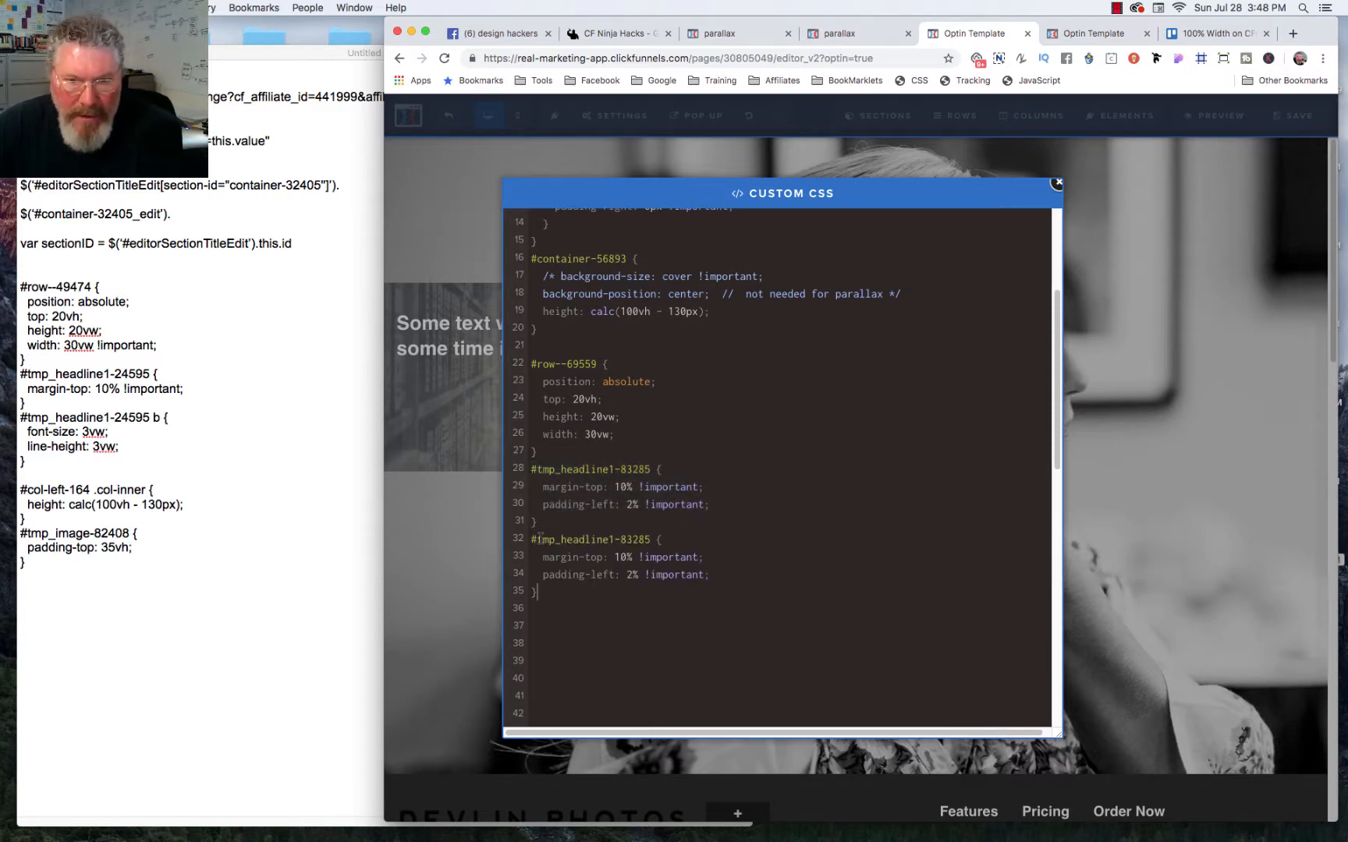
{"action": "left_click", "coordinate": [652, 540]}
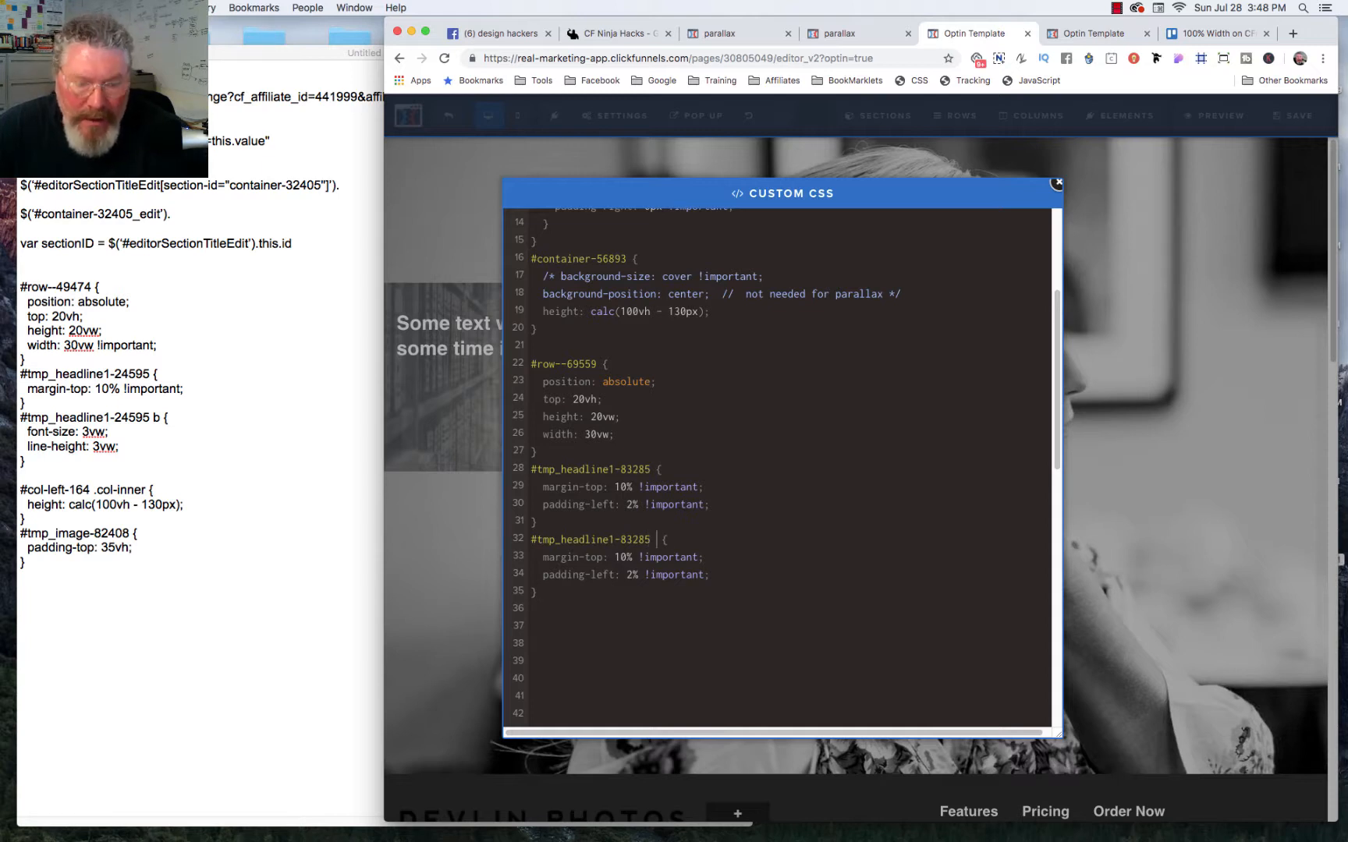
{"action": "type", "text": "b"}
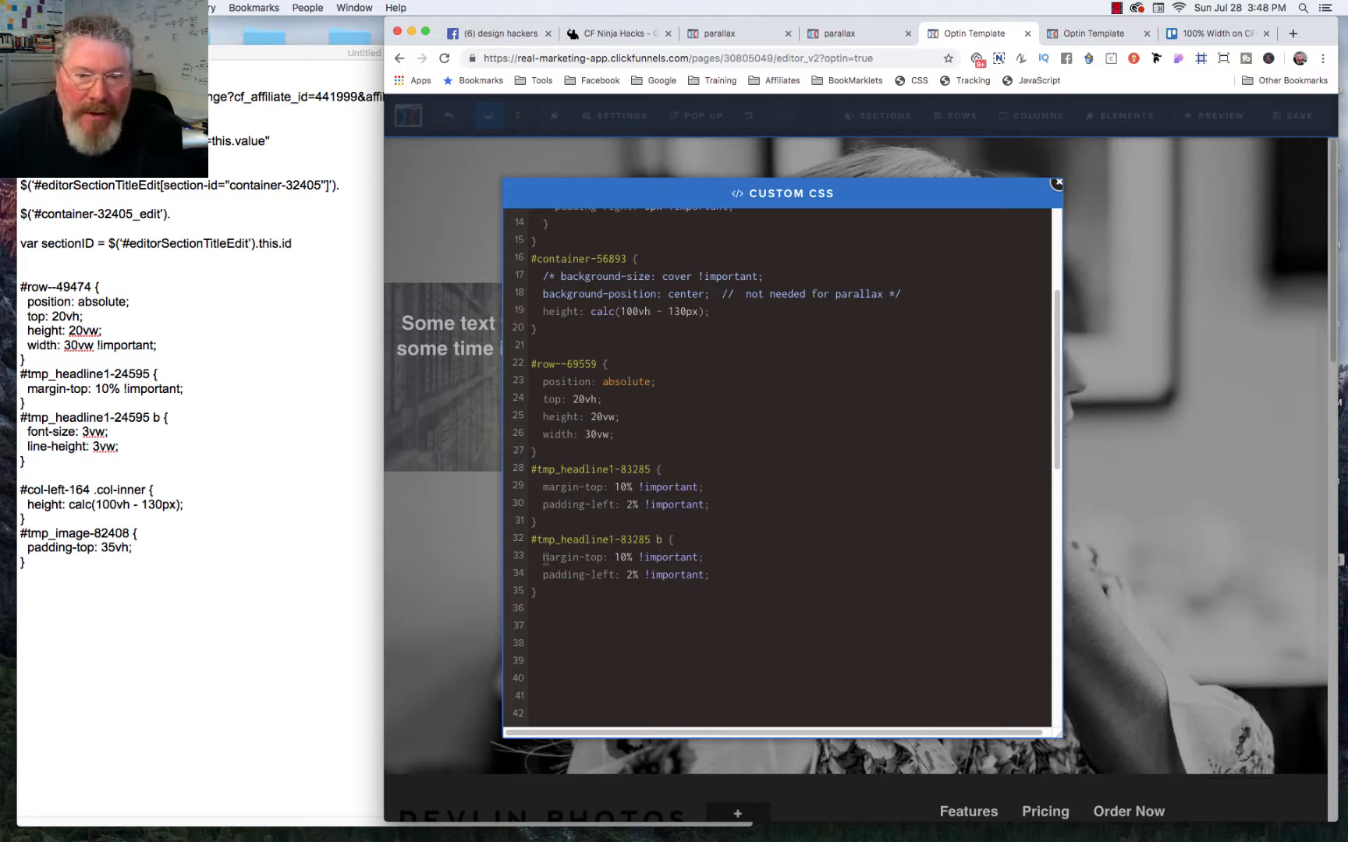
Step: Replace both declarations inside the #tmp_headline1-83285 b rule with font-size: 3vw; in the custom CSS
{"action": "left_click_drag", "start_coordinate": [543, 558], "coordinate": [710, 573]}
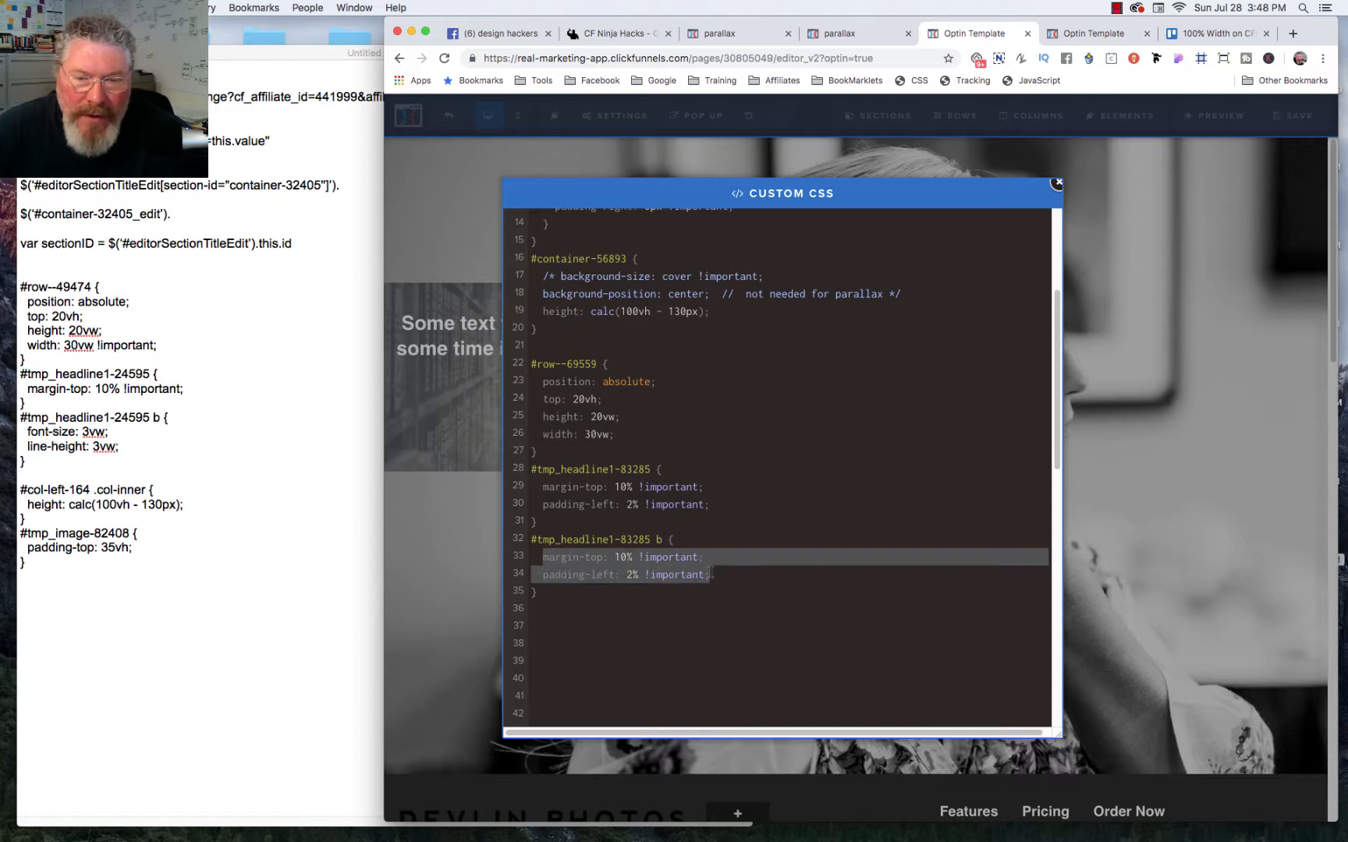
{"action": "type", "text": "font"}
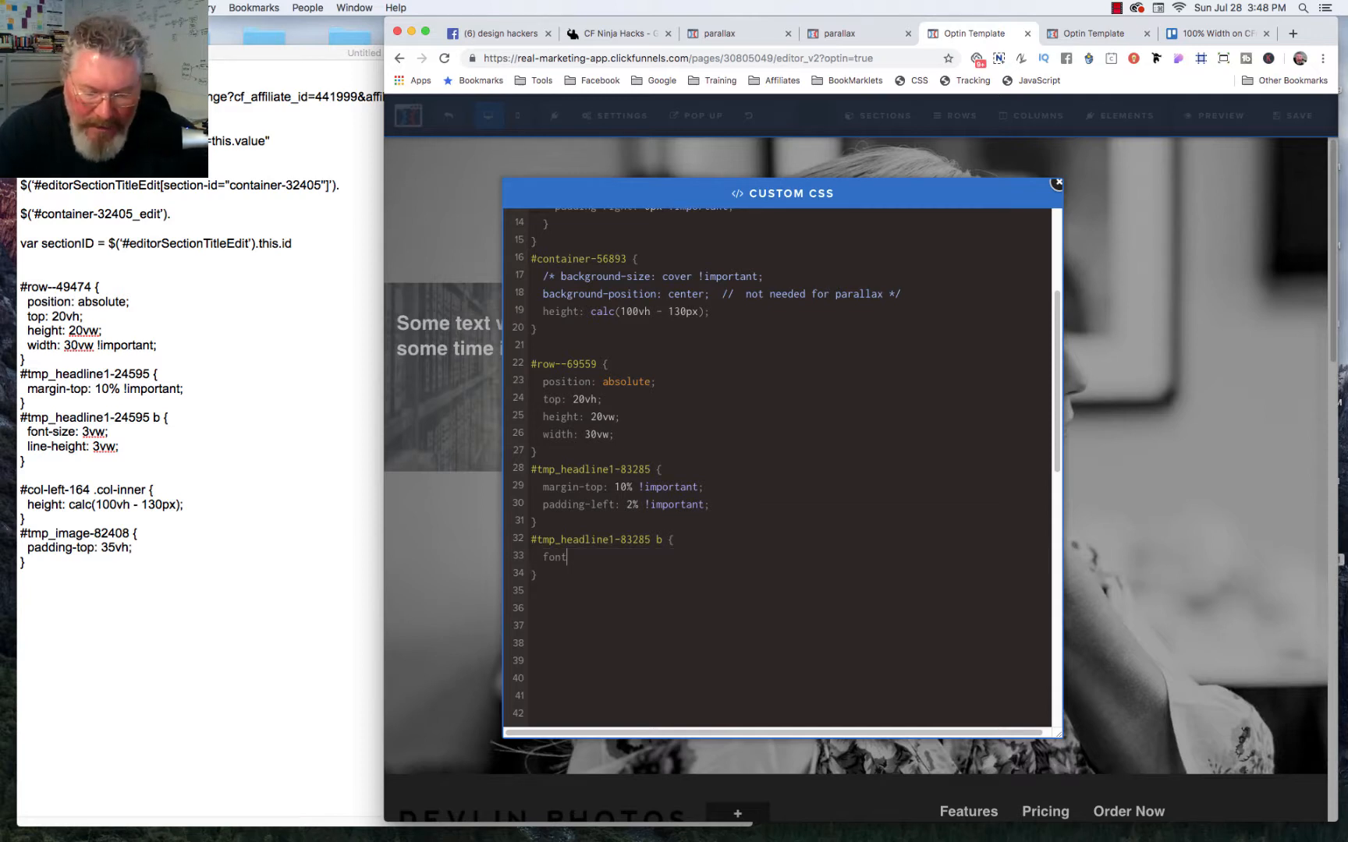
{"action": "type", "text": "-size"}
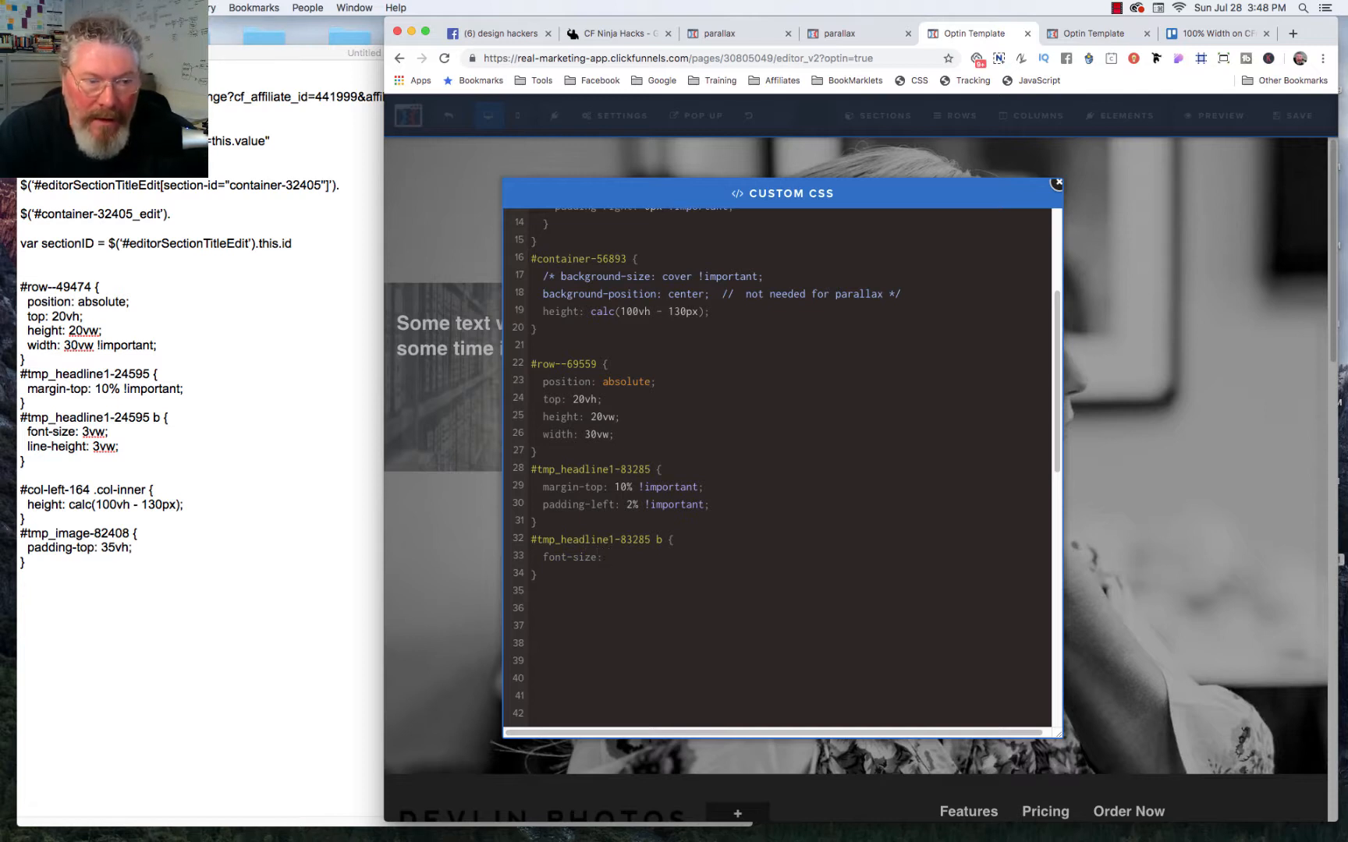
{"action": "type", "text": ": 3vw"}
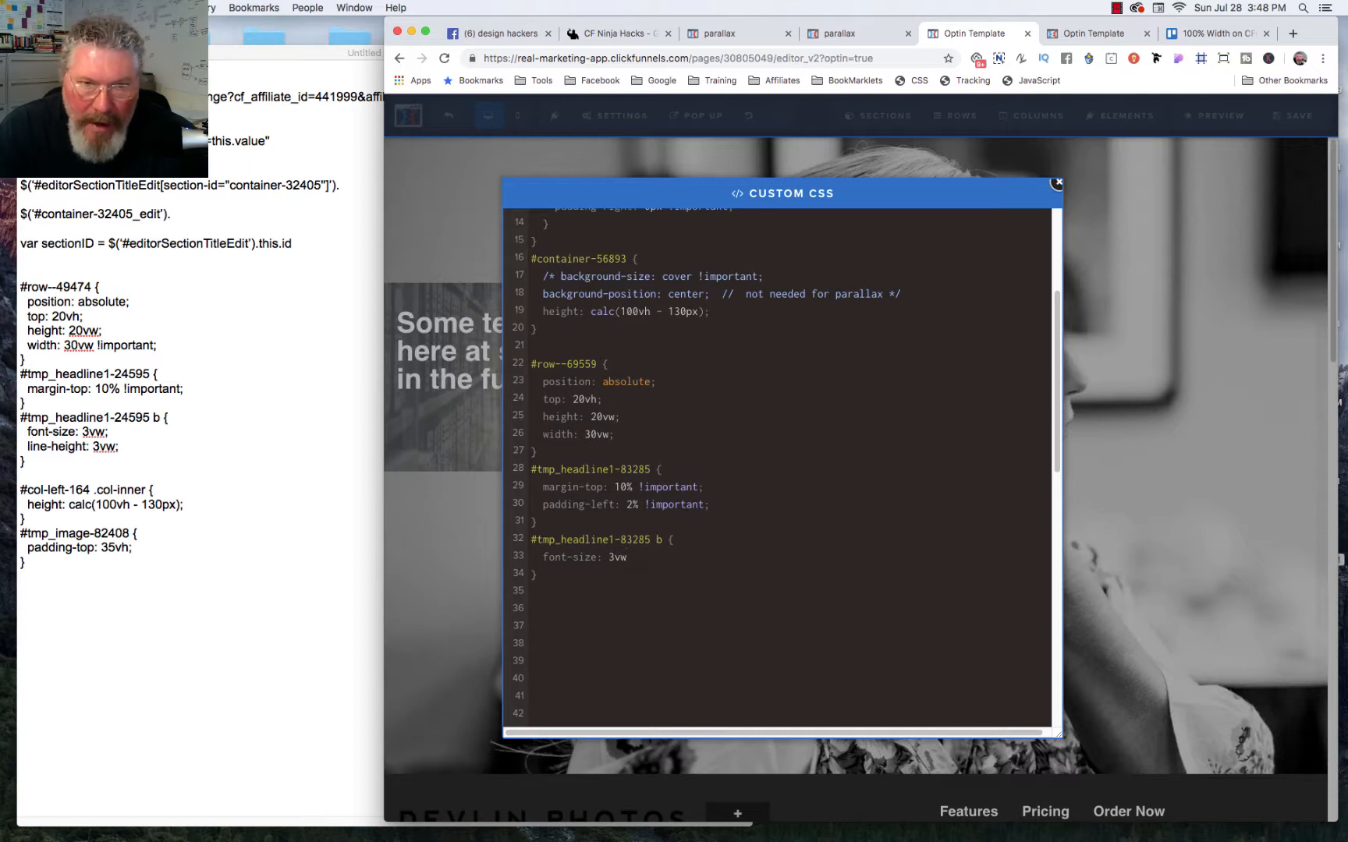
{"action": "type", "text": ";"}
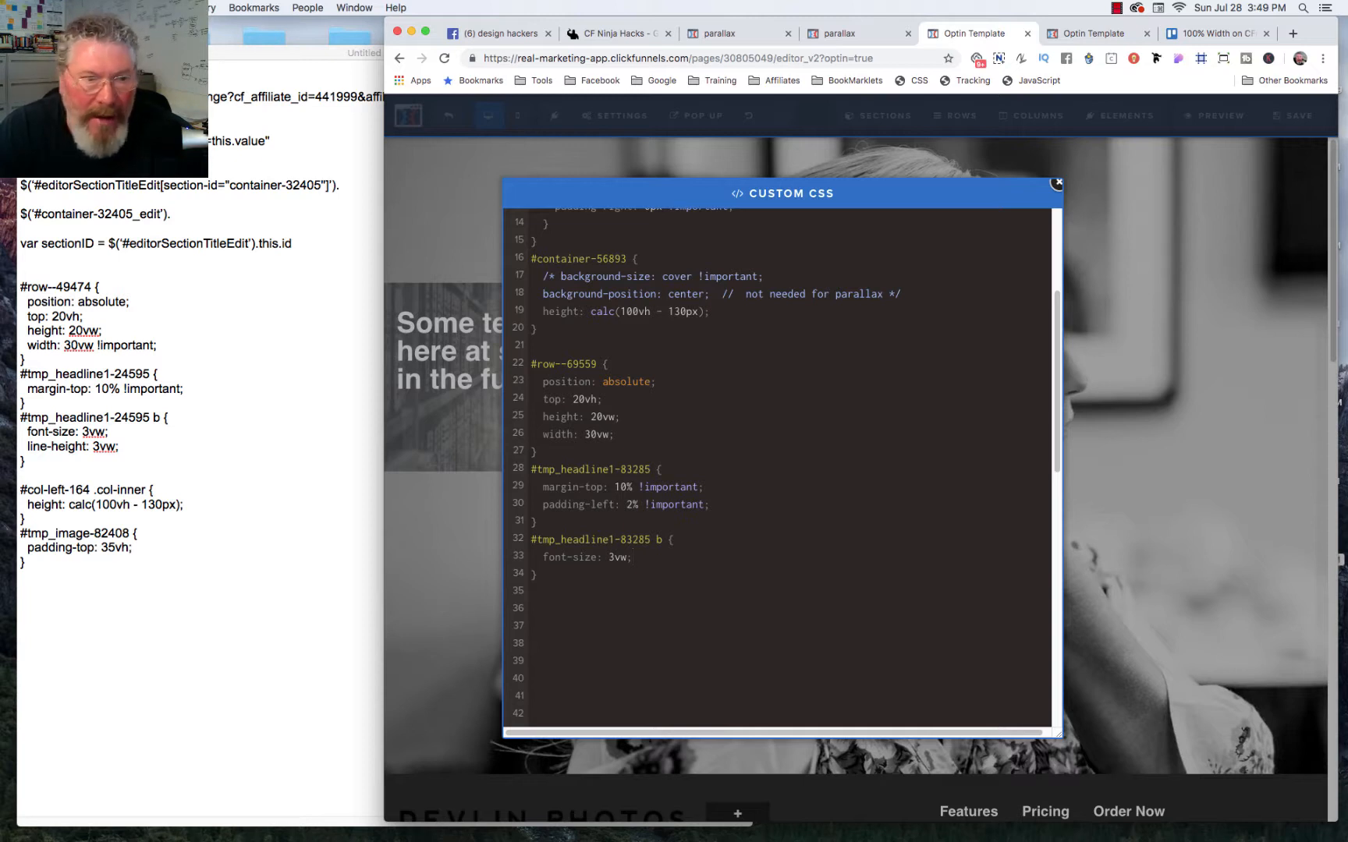
Step: Add line-height: 3vw; below the font size in the #tmp_headline1-83285 b rule, and save the page
{"action": "type", "text": "lin"}
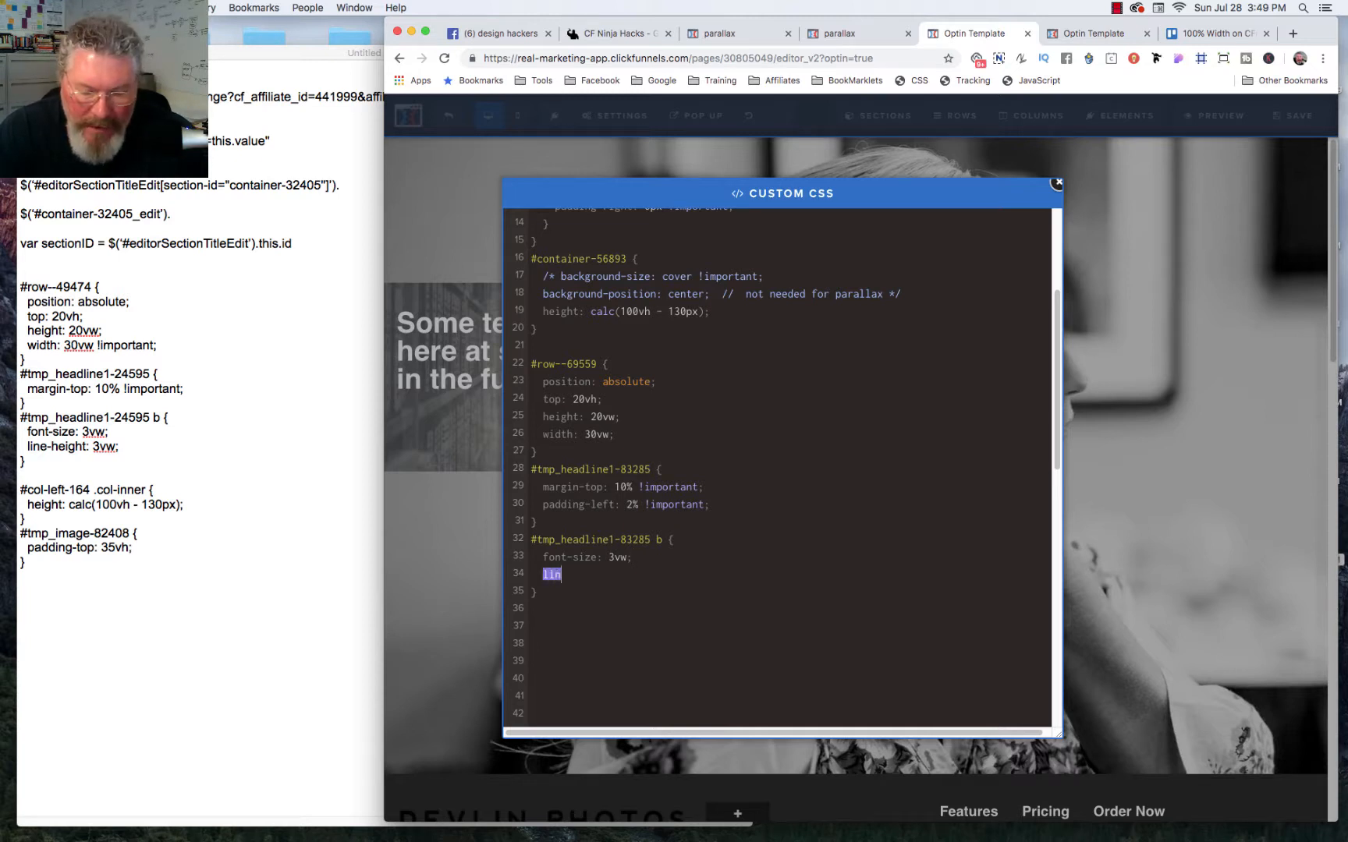
{"action": "type", "text": "e-heig"}
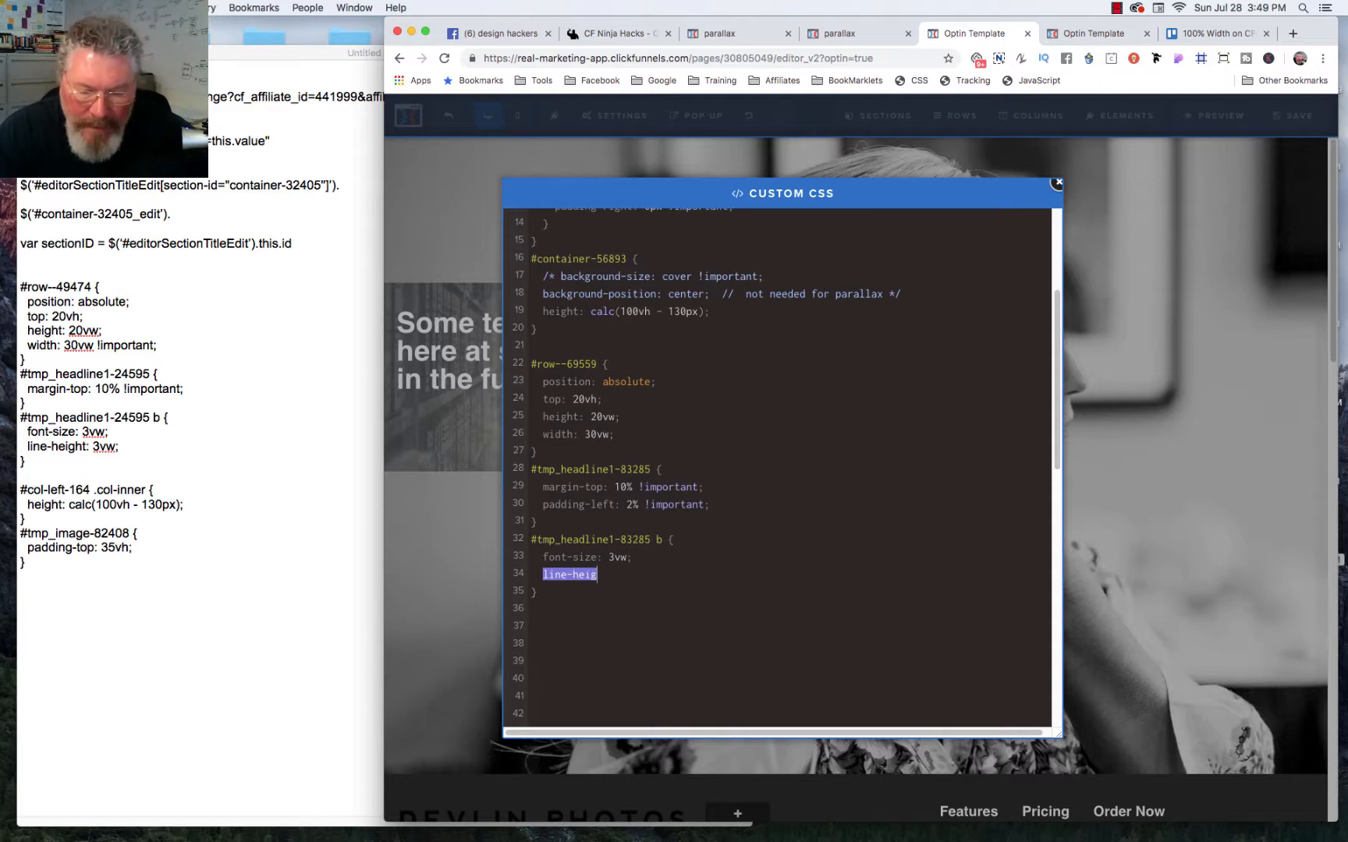
{"action": "type", "text": "ht: "}
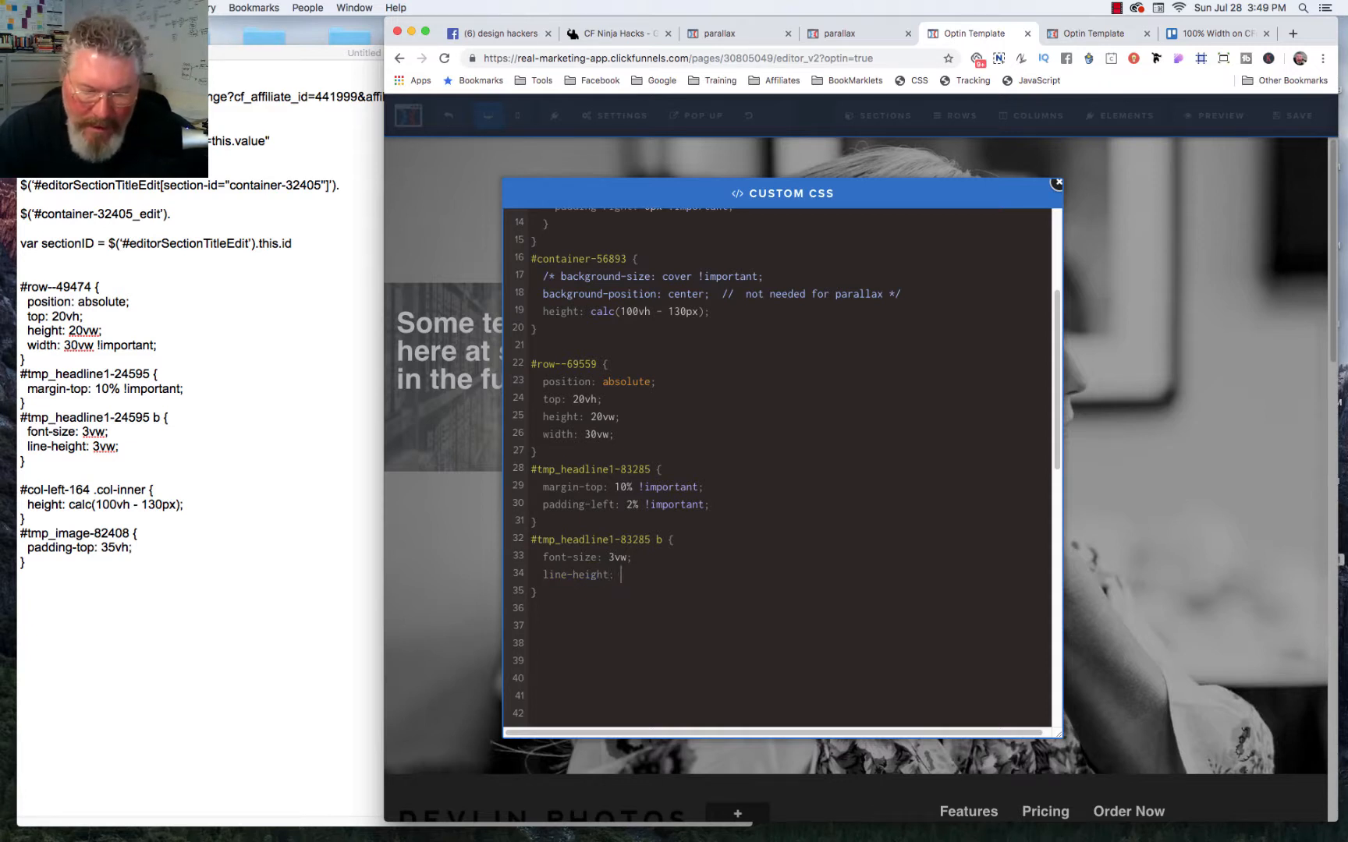
{"action": "type", "text": "3vw"}
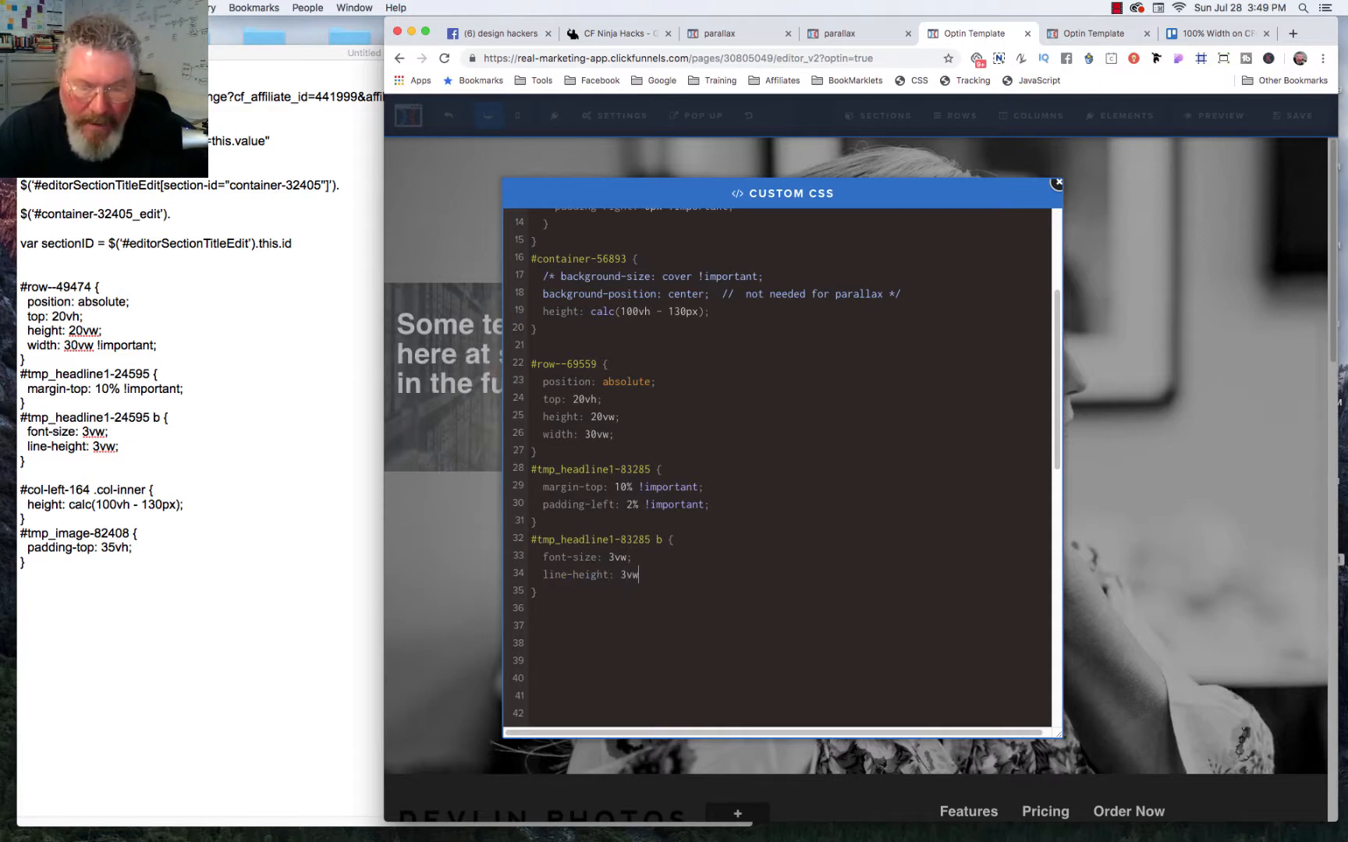
{"action": "type", "text": ";"}
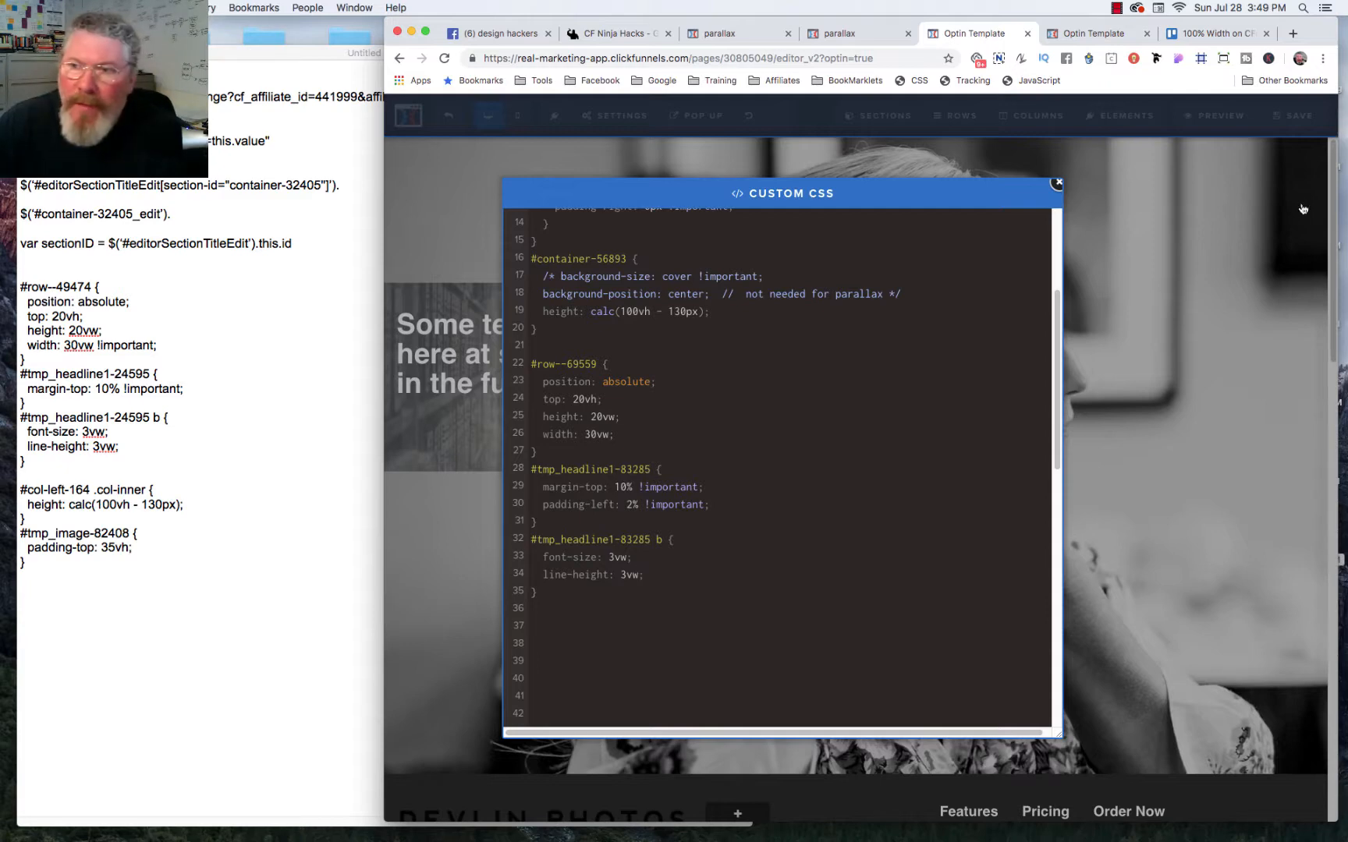
{"action": "left_click", "coordinate": [1294, 123]}
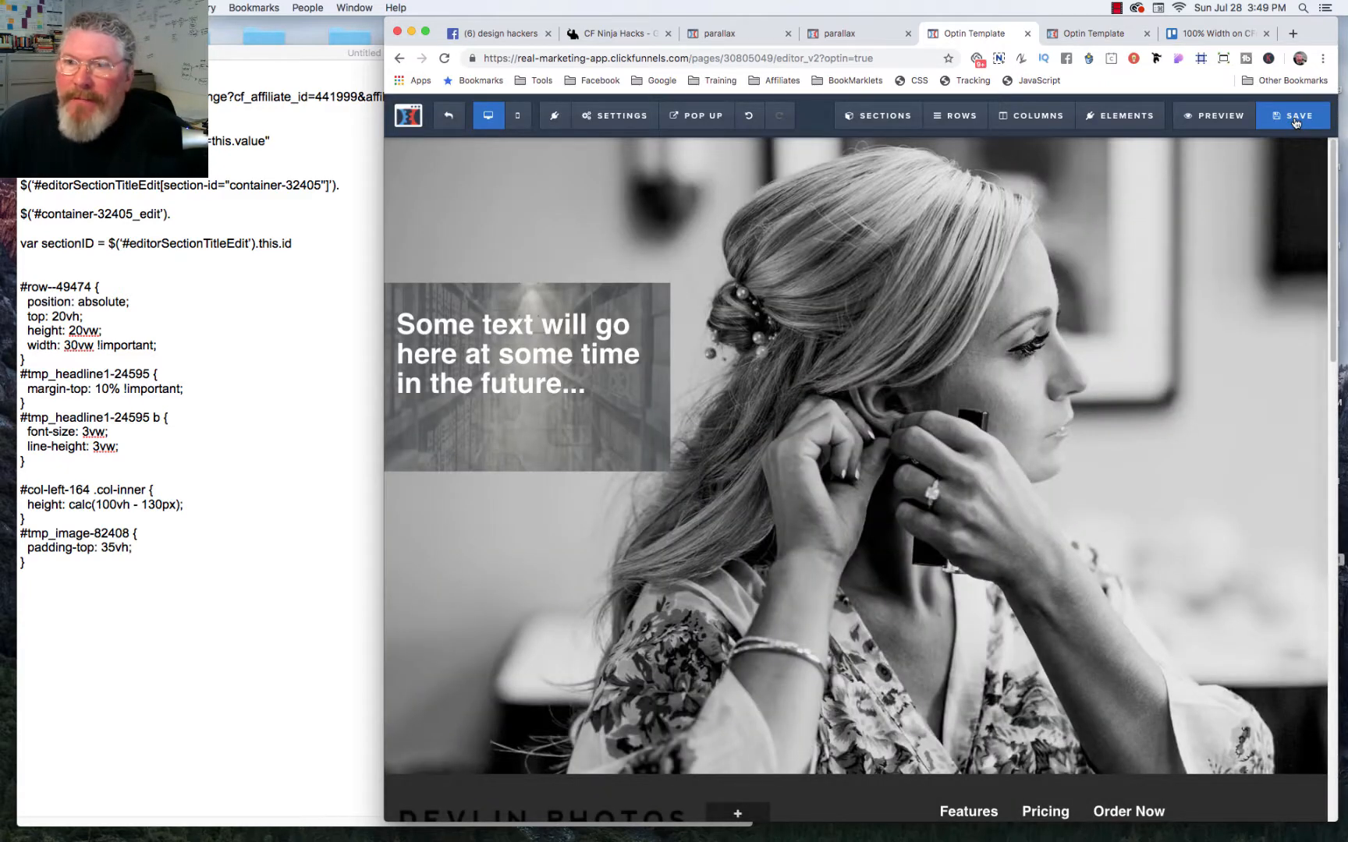
{"action": "left_click", "coordinate": [1294, 119]}
Step: Reload the live preview and resize the browser window in width and height to check how the headline text scales with its row
{"action": "left_click", "coordinate": [1097, 35]}
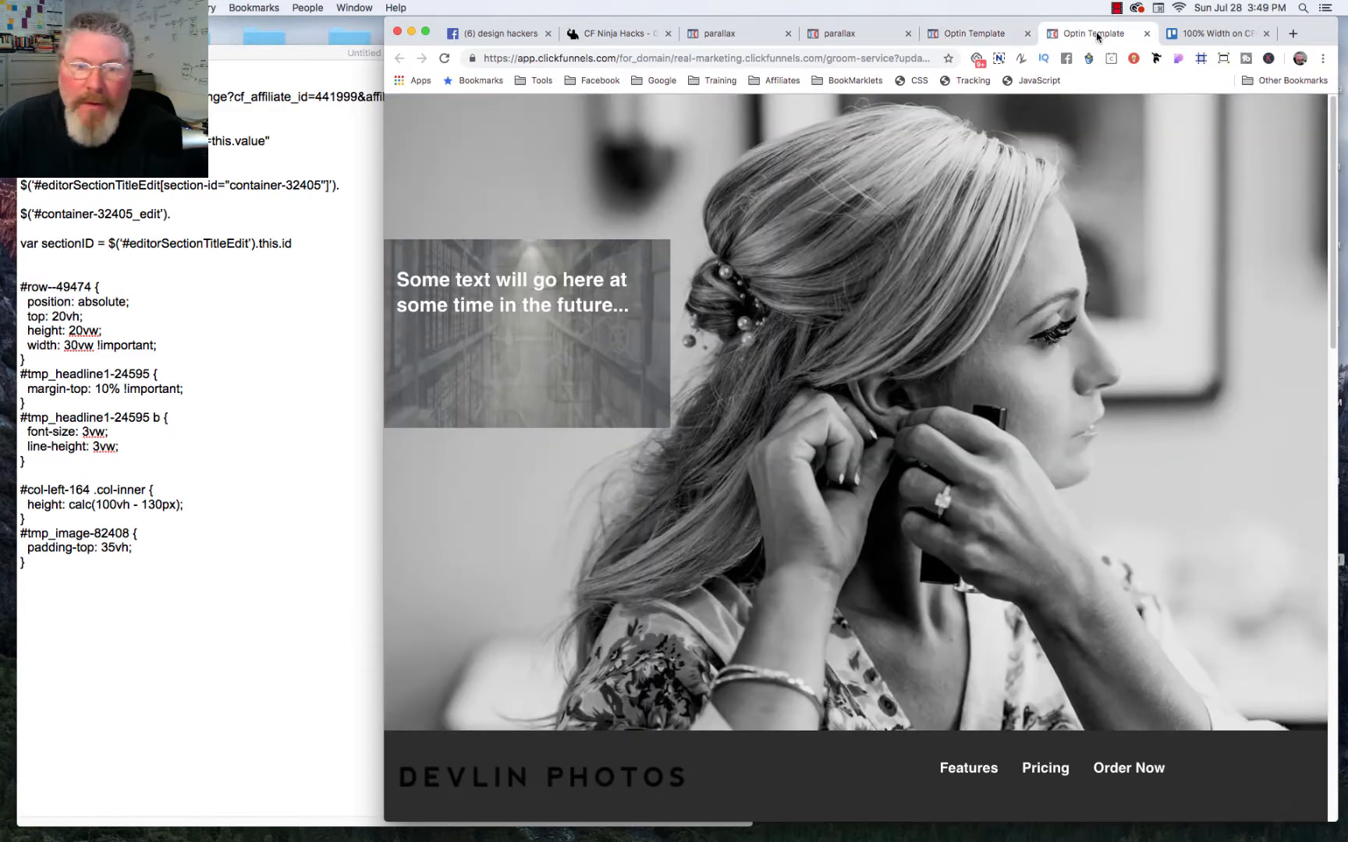
{"action": "left_click", "coordinate": [445, 58]}
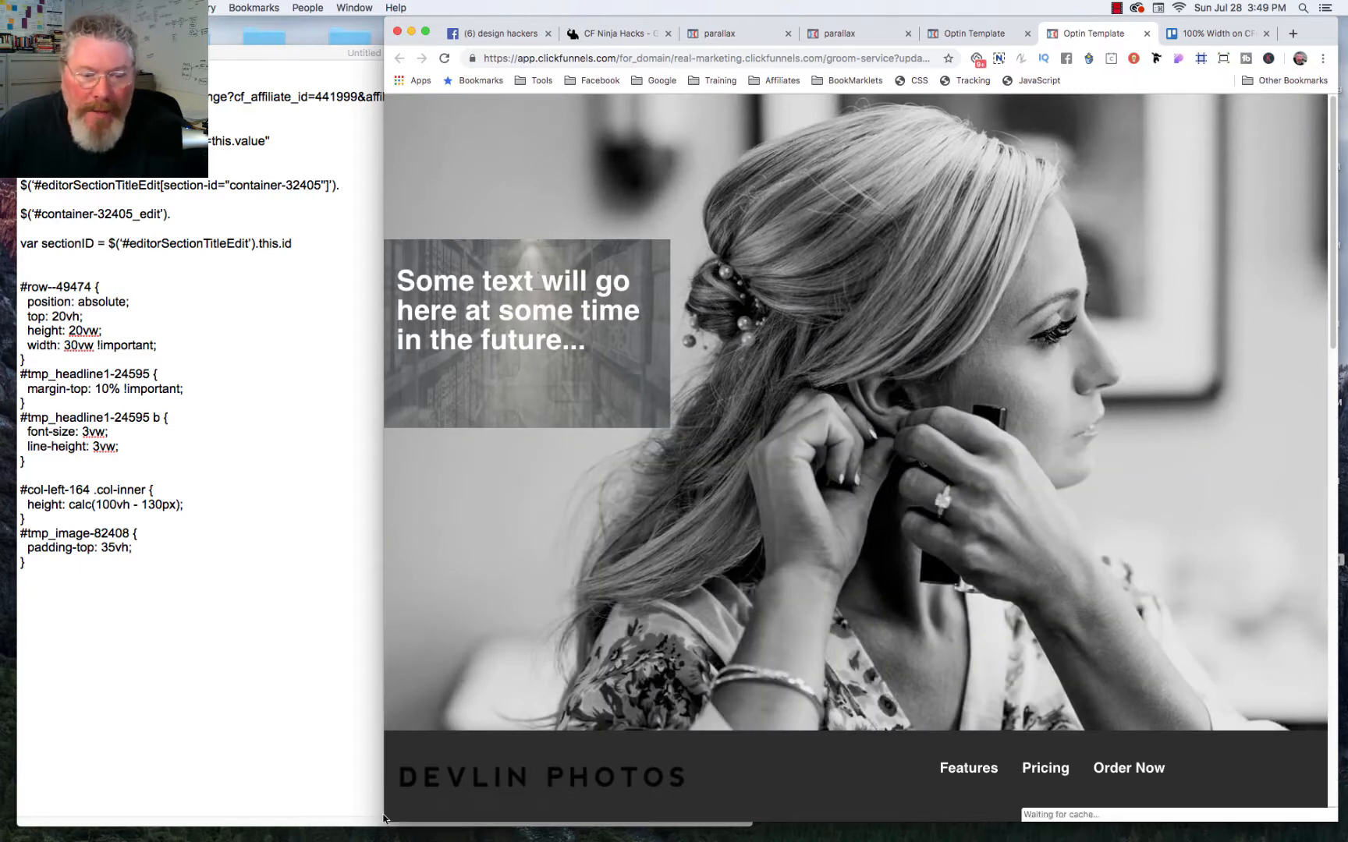
{"action": "left_click_drag", "start_coordinate": [383, 799], "coordinate": [440, 765]}
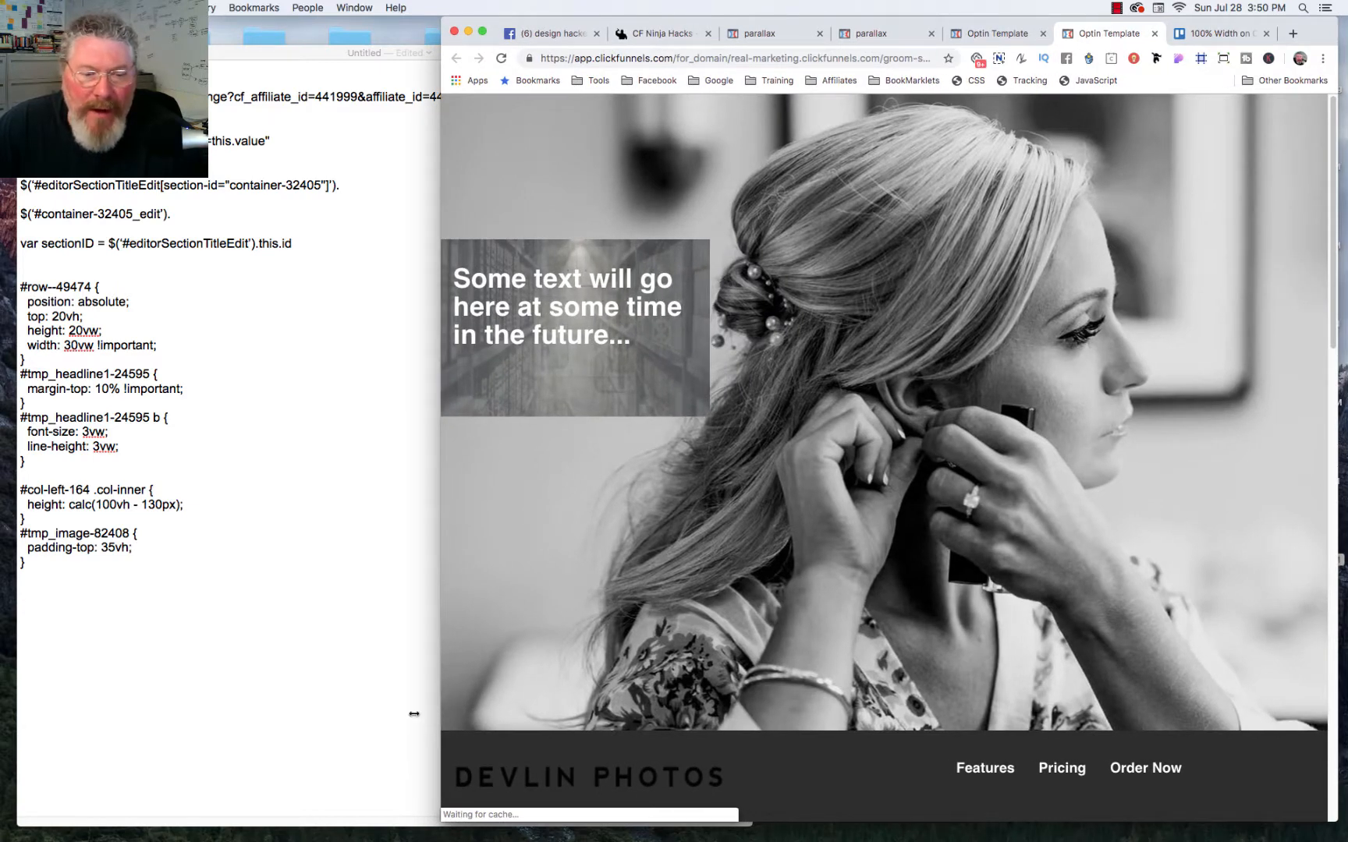
{"action": "left_click_drag", "start_coordinate": [414, 714], "coordinate": [277, 713]}
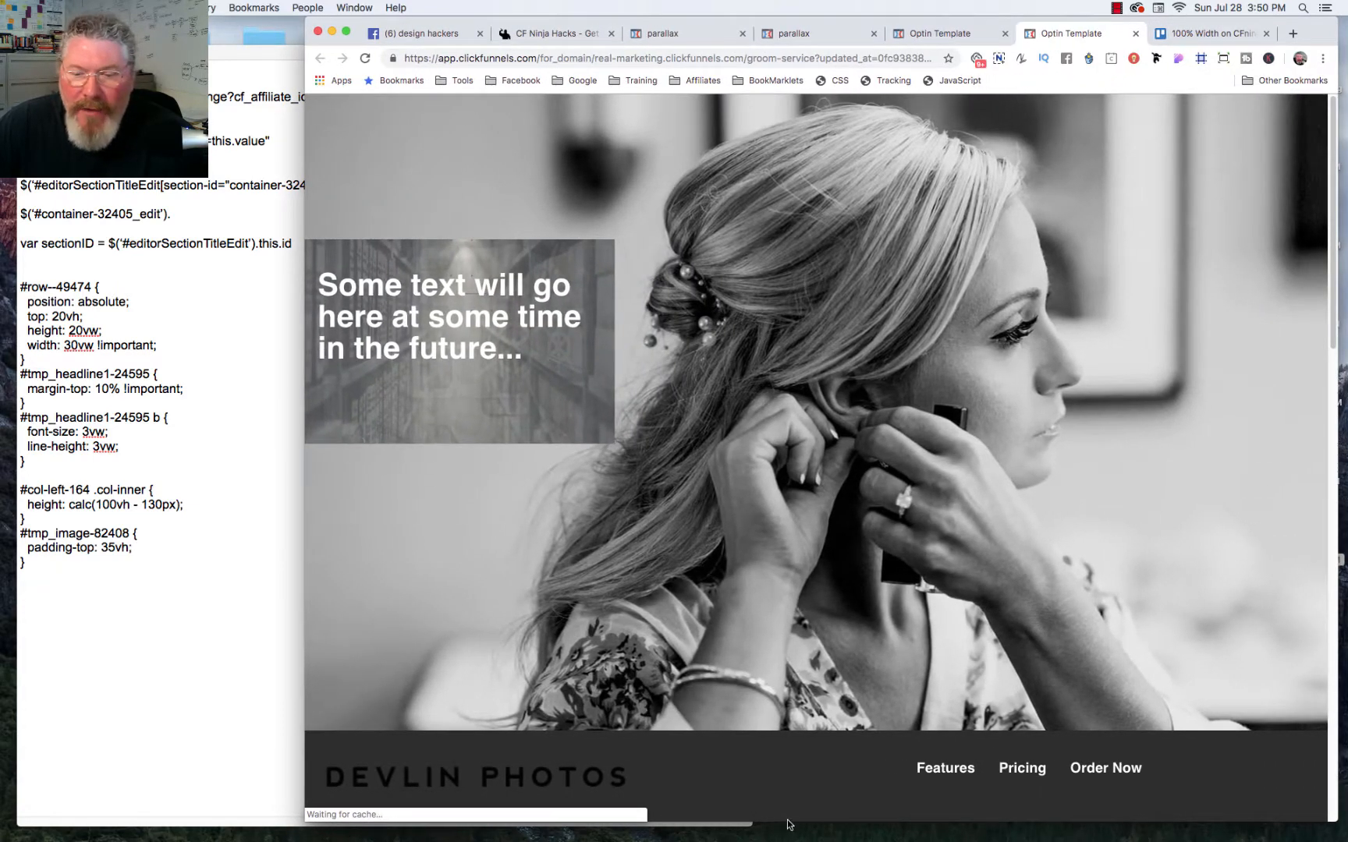
{"action": "left_click_drag", "start_coordinate": [789, 819], "coordinate": [805, 730]}
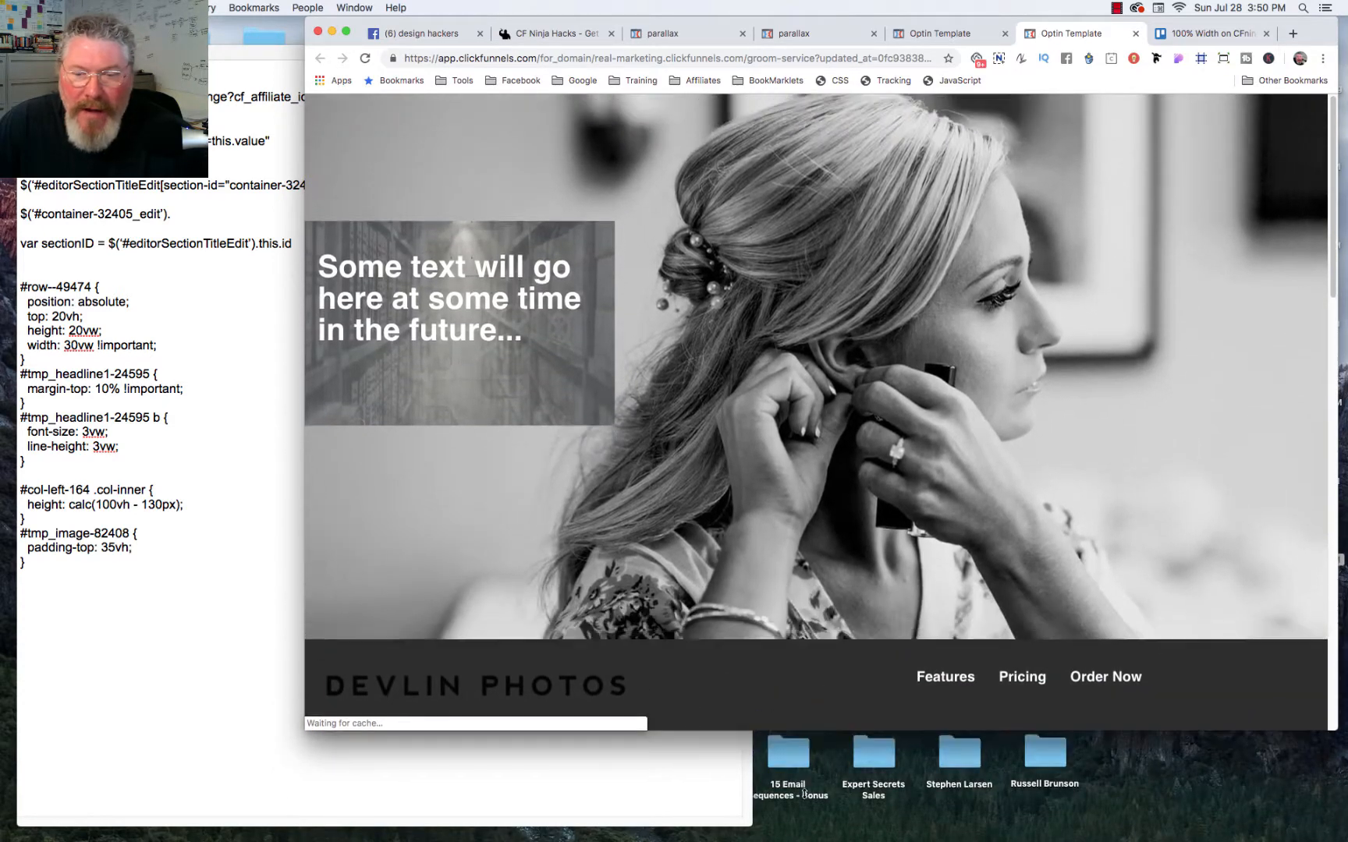
{"action": "left_click_drag", "start_coordinate": [804, 794], "coordinate": [804, 830]}
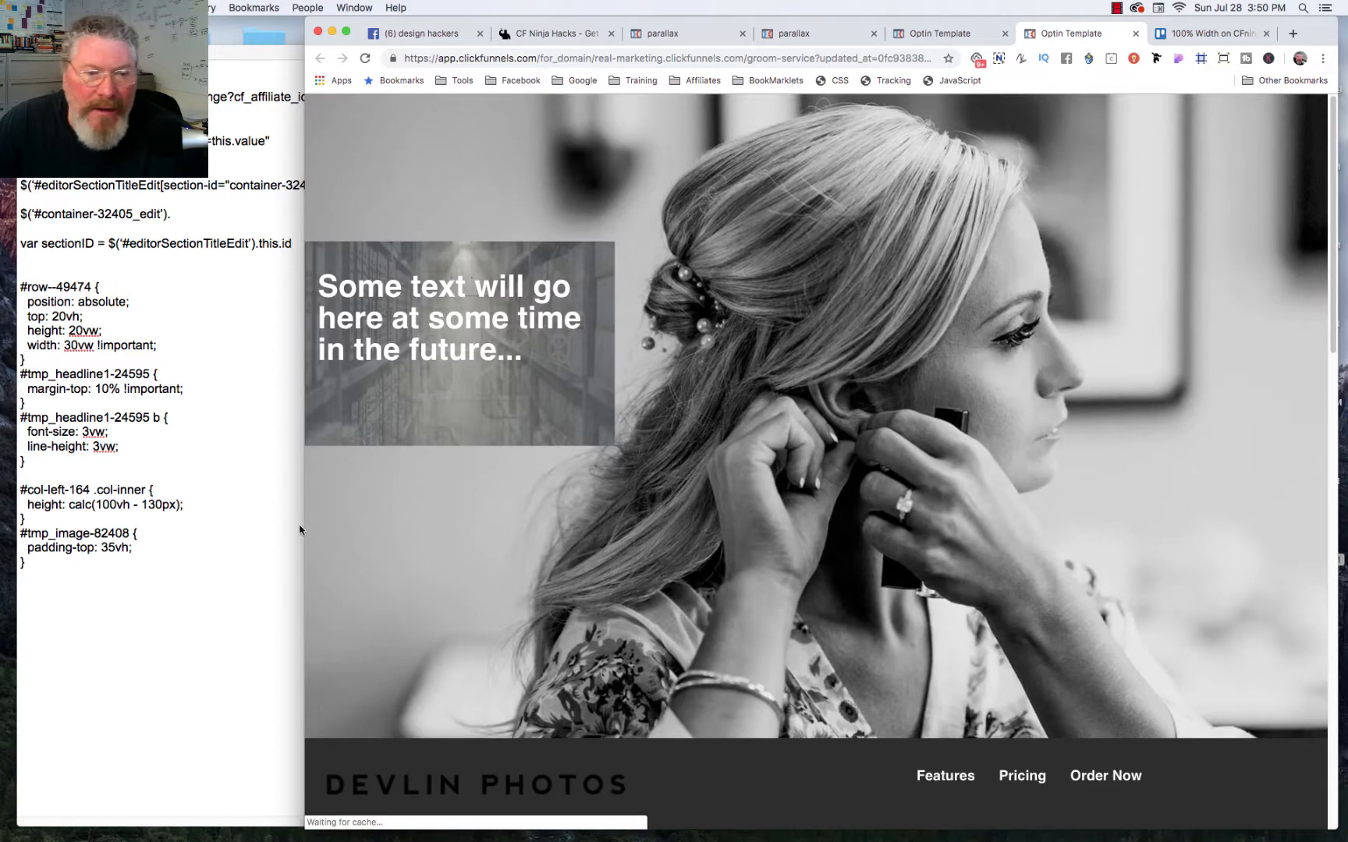
{"action": "left_click_drag", "start_coordinate": [301, 529], "coordinate": [452, 453]}
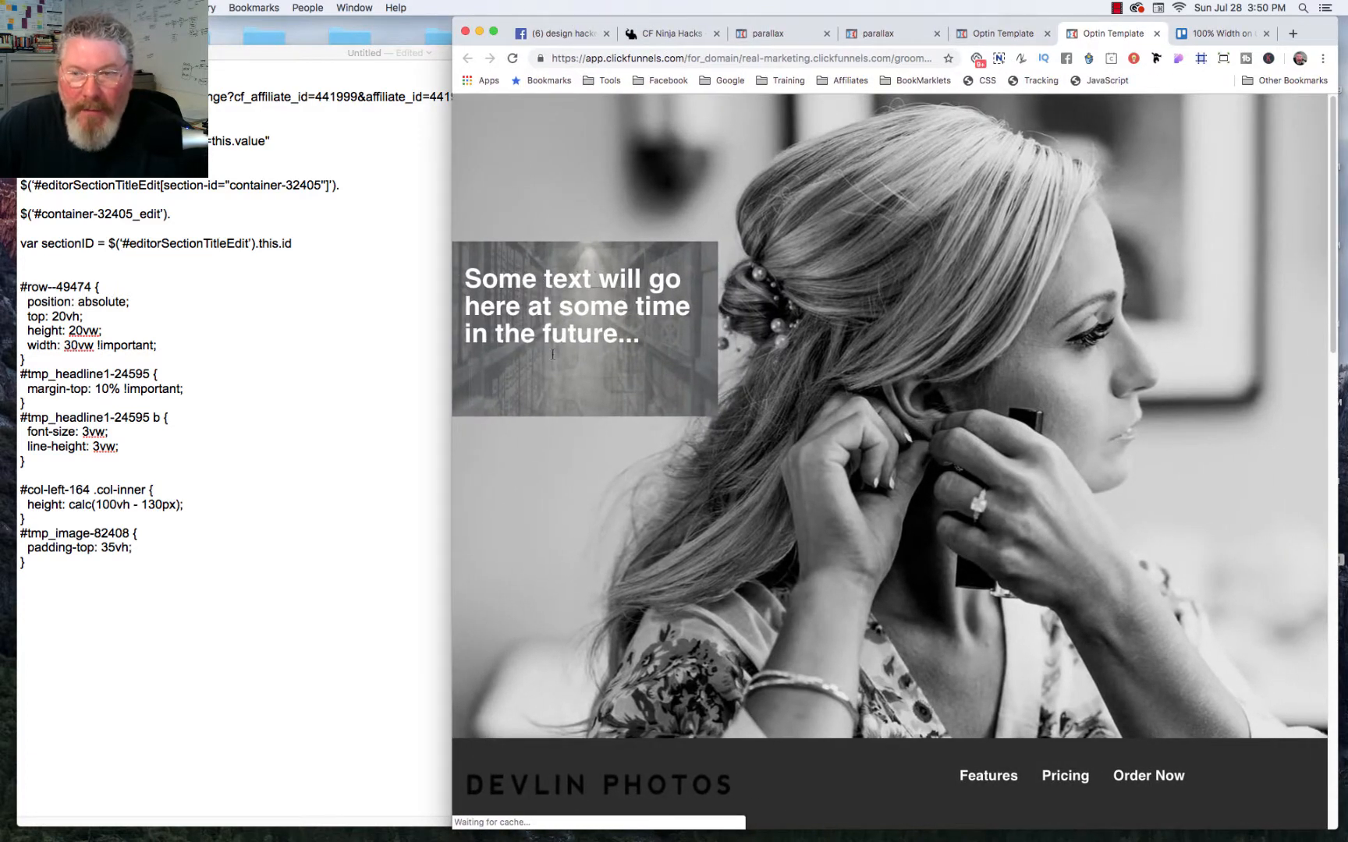
{"action": "left_click_drag", "start_coordinate": [451, 461], "coordinate": [344, 467]}
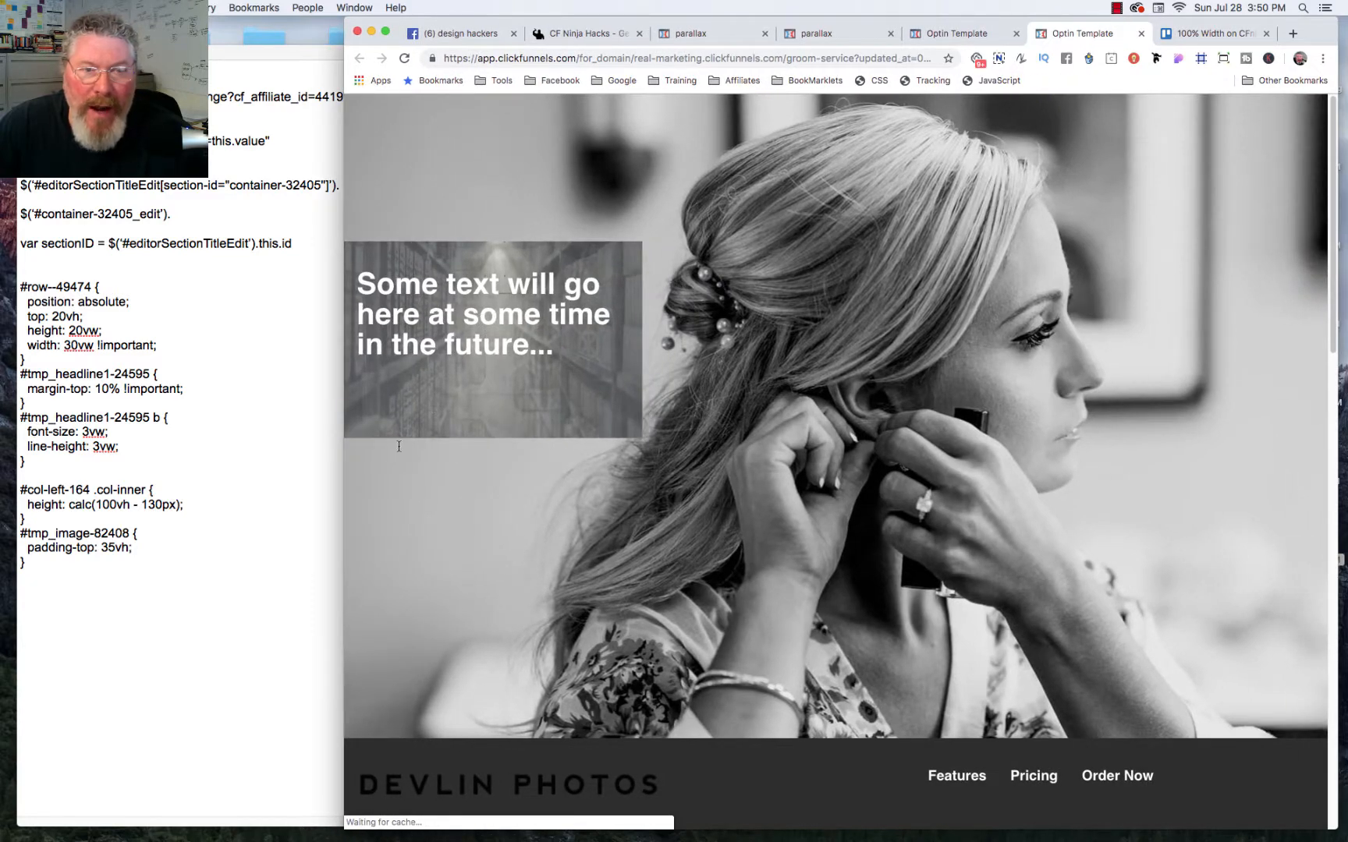
{"action": "left_click_drag", "start_coordinate": [342, 477], "coordinate": [218, 491]}
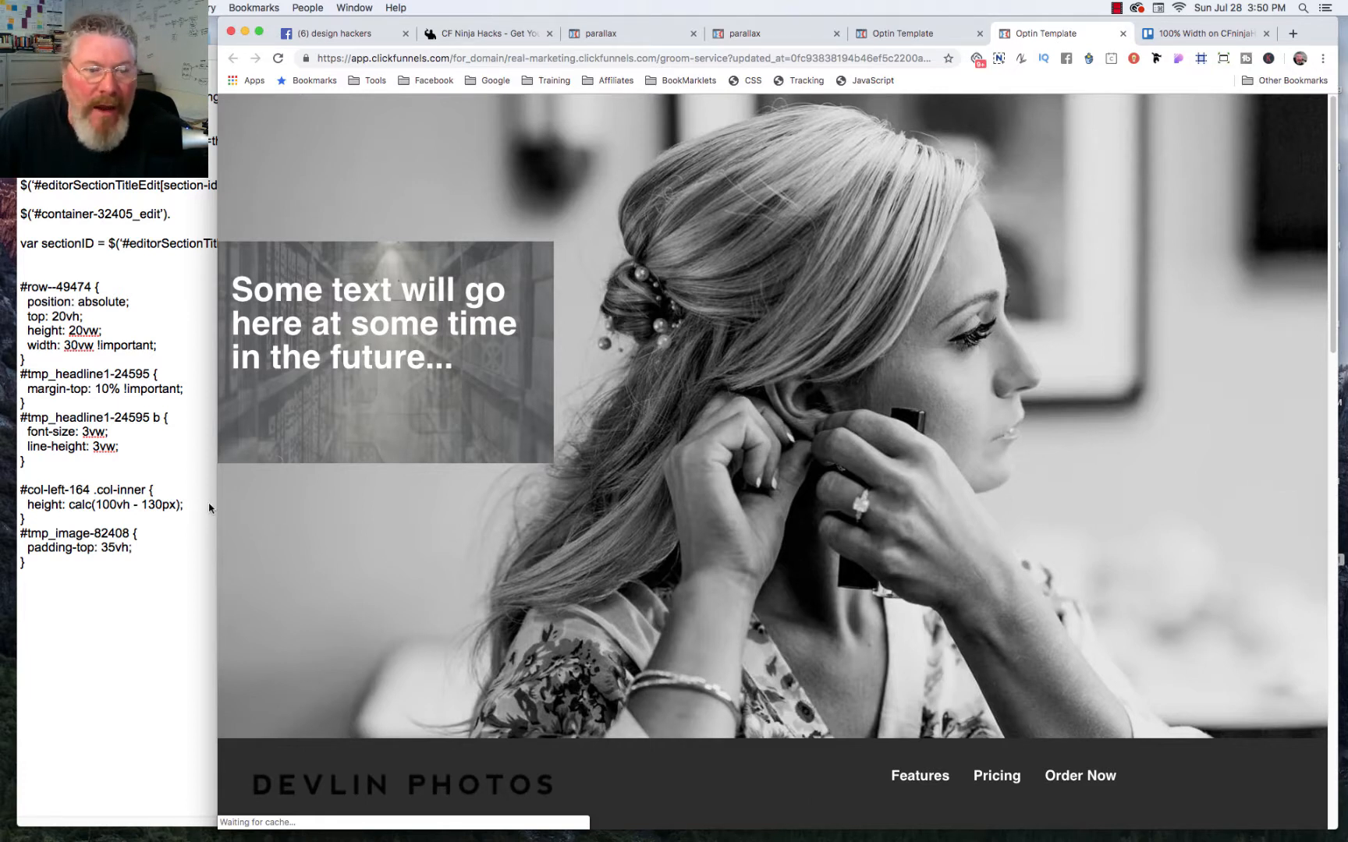
{"action": "mouse_move", "coordinate": [215, 509]}
{"action": "left_mouse_down"}
{"action": "mouse_move", "coordinate": [461, 485]}
{"action": "mouse_move", "coordinate": [236, 515]}
{"action": "left_mouse_up"}
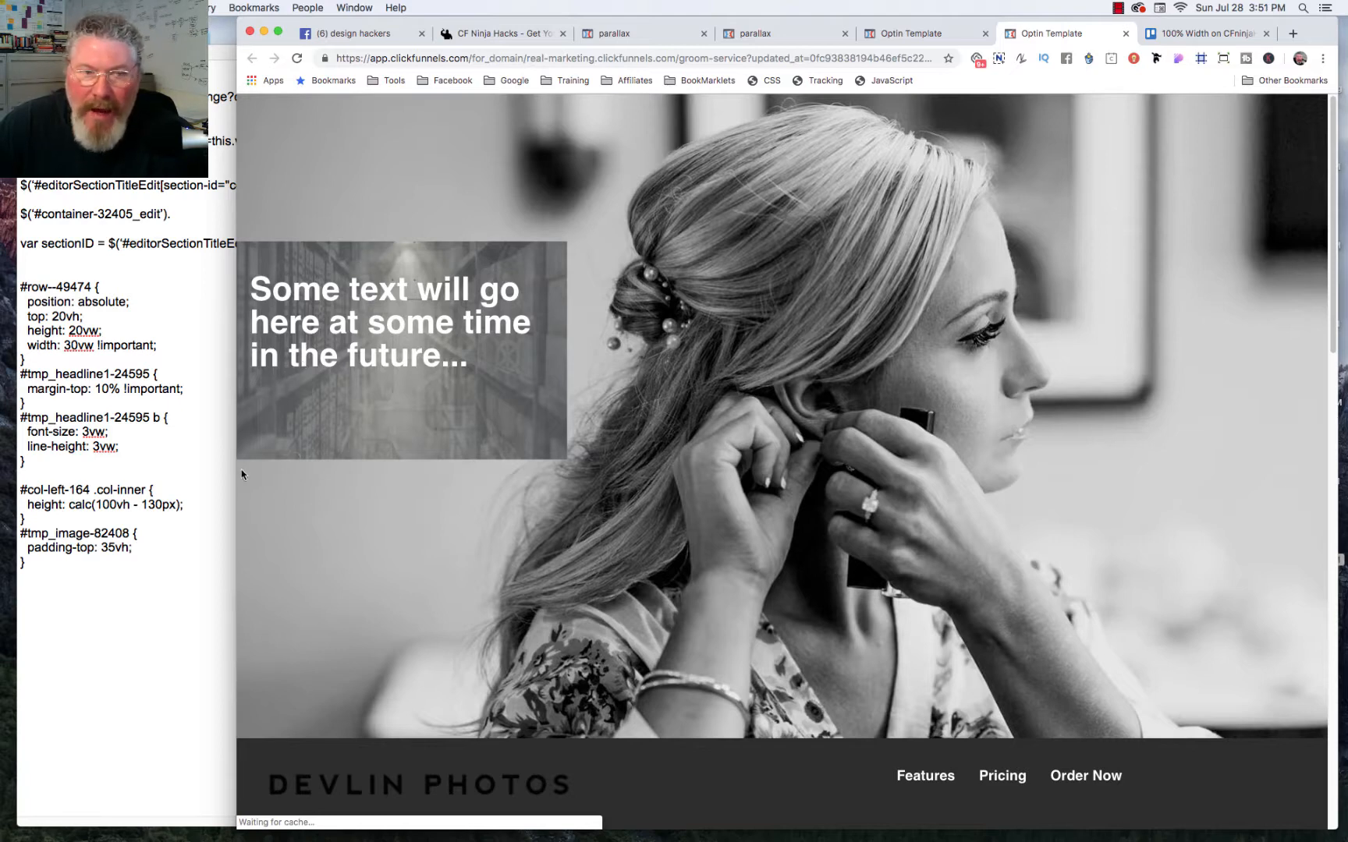
{"action": "mouse_move", "coordinate": [238, 476]}
{"action": "left_mouse_down"}
{"action": "mouse_move", "coordinate": [512, 457]}
{"action": "mouse_move", "coordinate": [165, 489]}
{"action": "mouse_move", "coordinate": [249, 493]}
{"action": "left_mouse_up"}
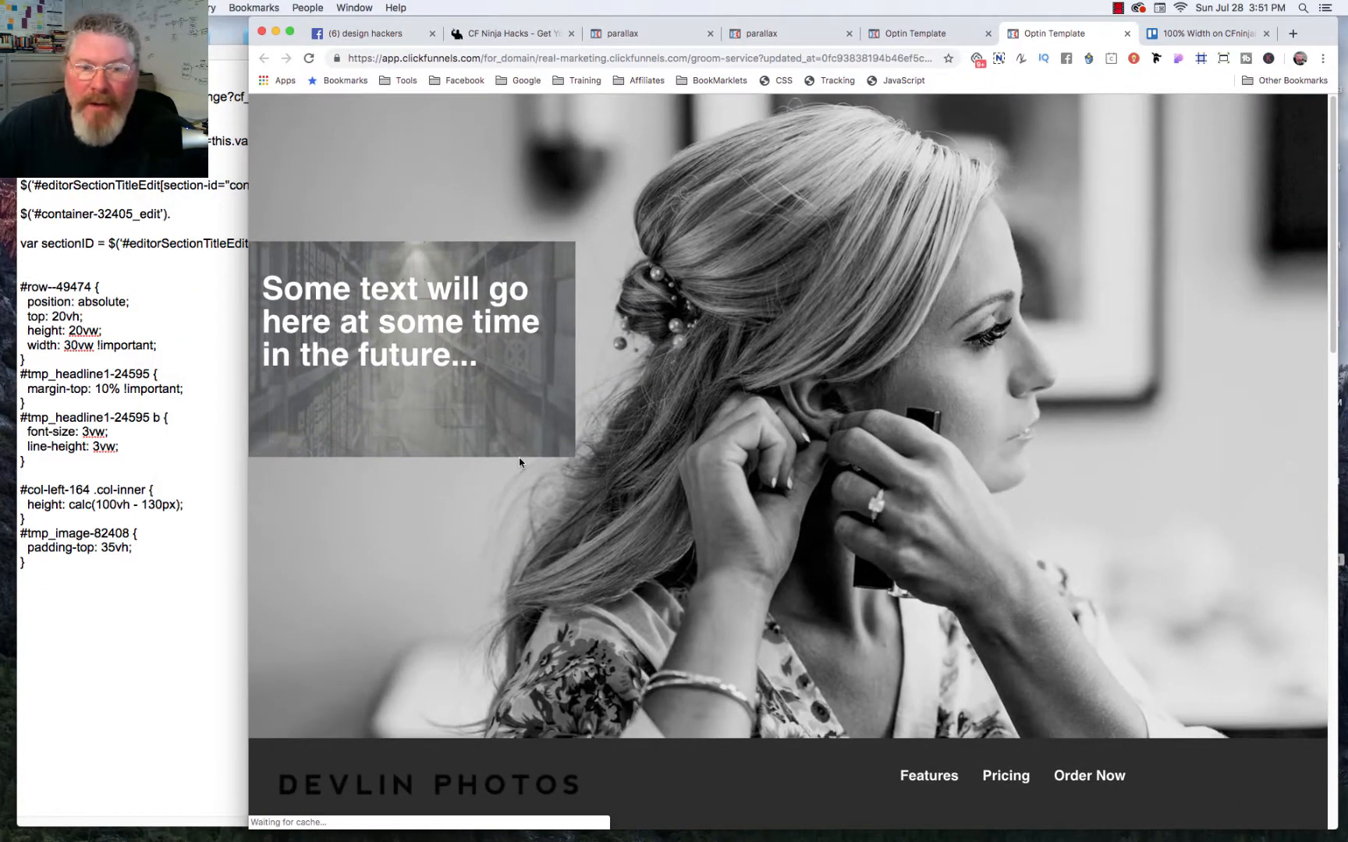